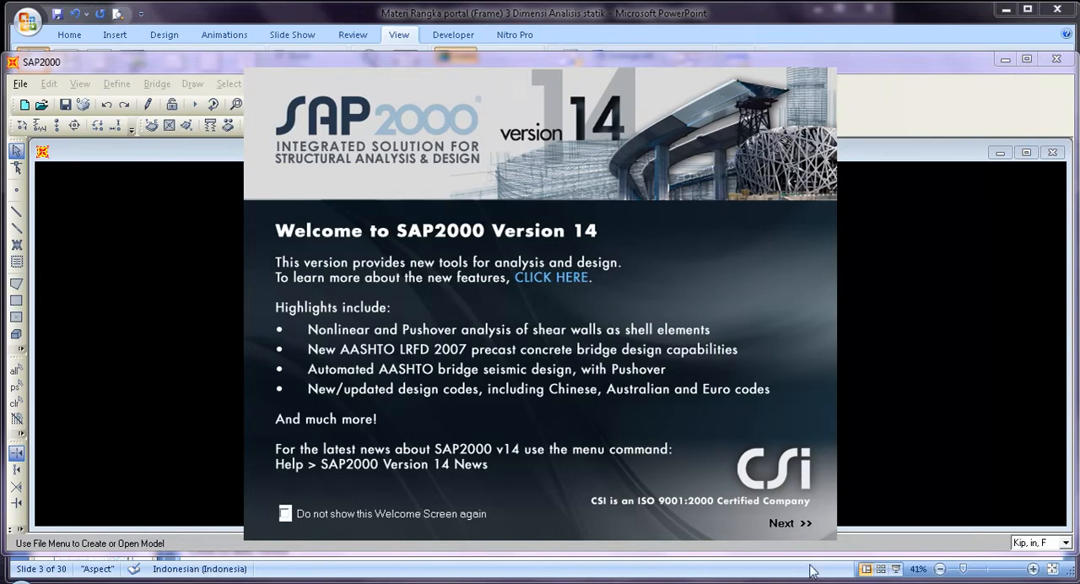
# Dismiss the welcome screen and the Tip of the Day, and maximize the SAP2000 window.
pyautogui.click(795, 527)
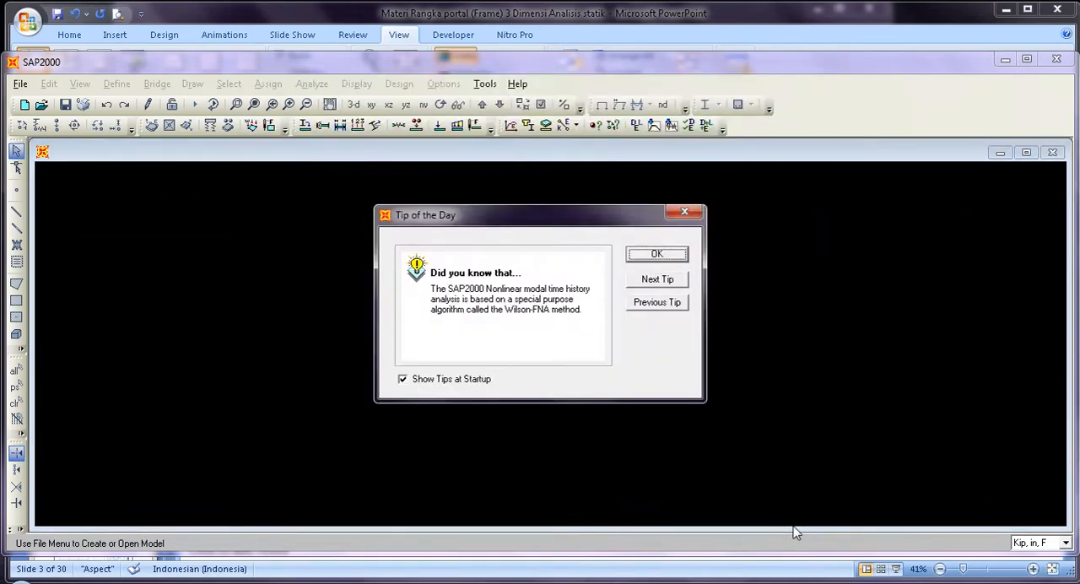
pyautogui.click(666, 255)
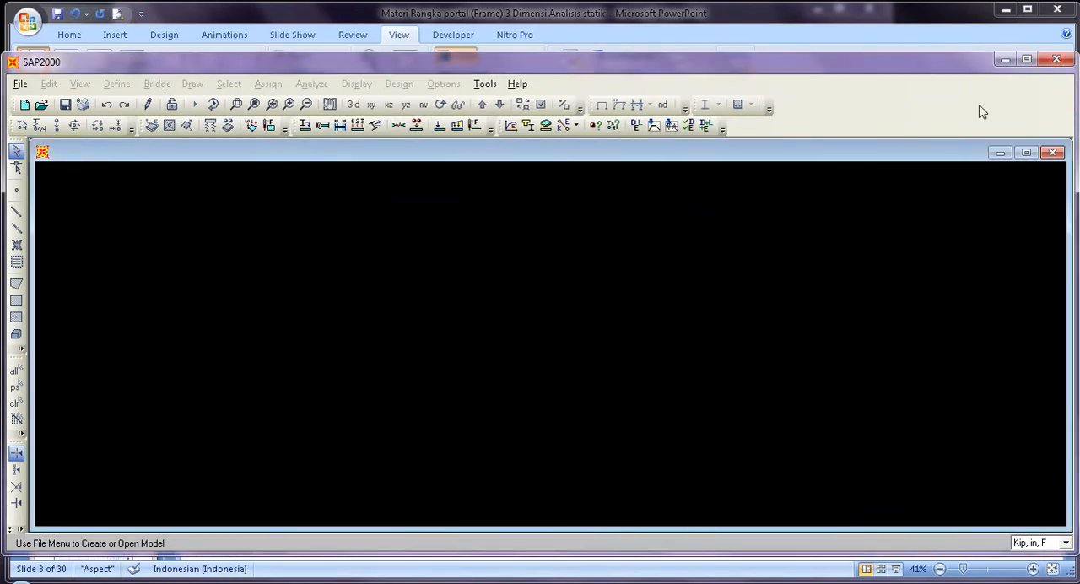
pyautogui.click(1026, 59)
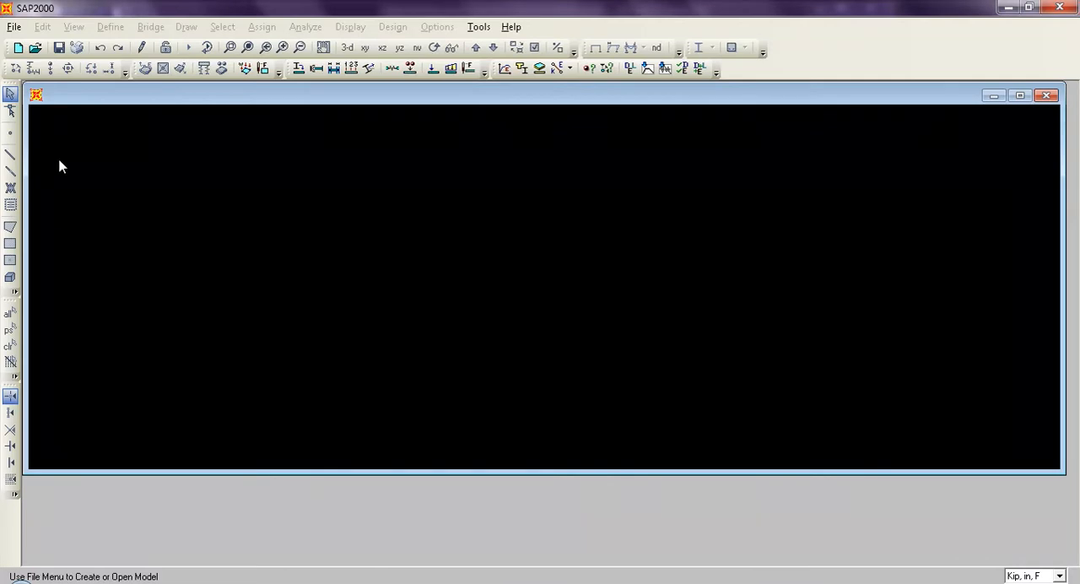
# Open the Portal Beton 2D model from the folder "Bab 2_Rangka portal 2 Dimensi Analisis statik".
pyautogui.click(36, 48)
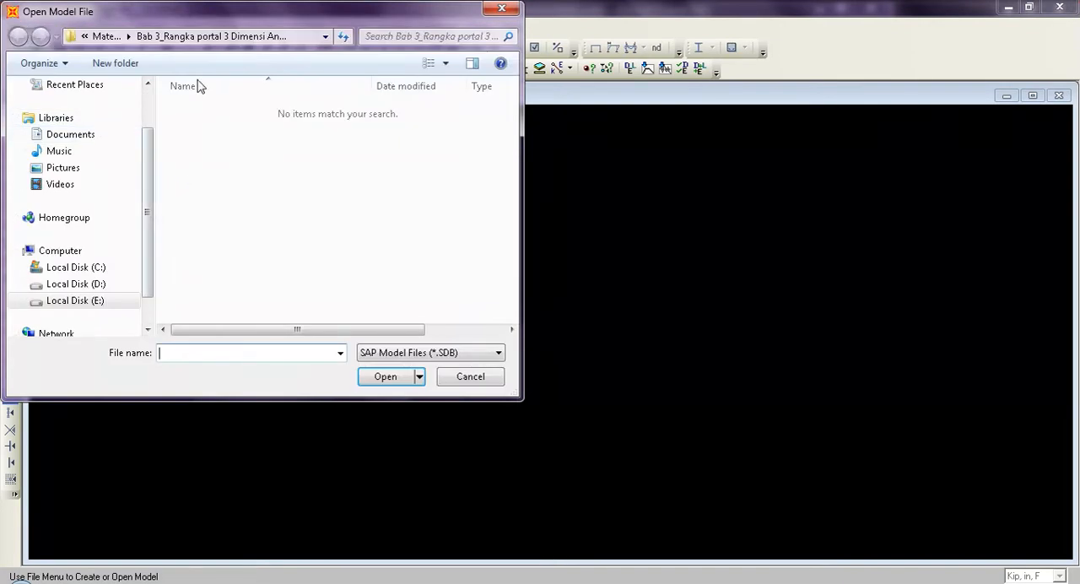
pyautogui.click(107, 37)
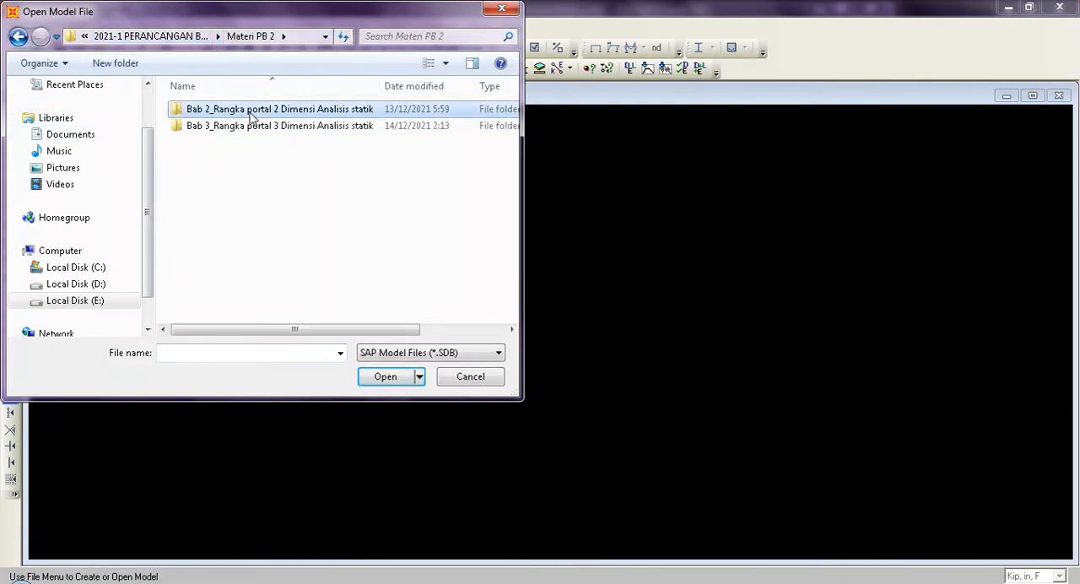
pyautogui.doubleClick(251, 116)
pyautogui.click(234, 118)
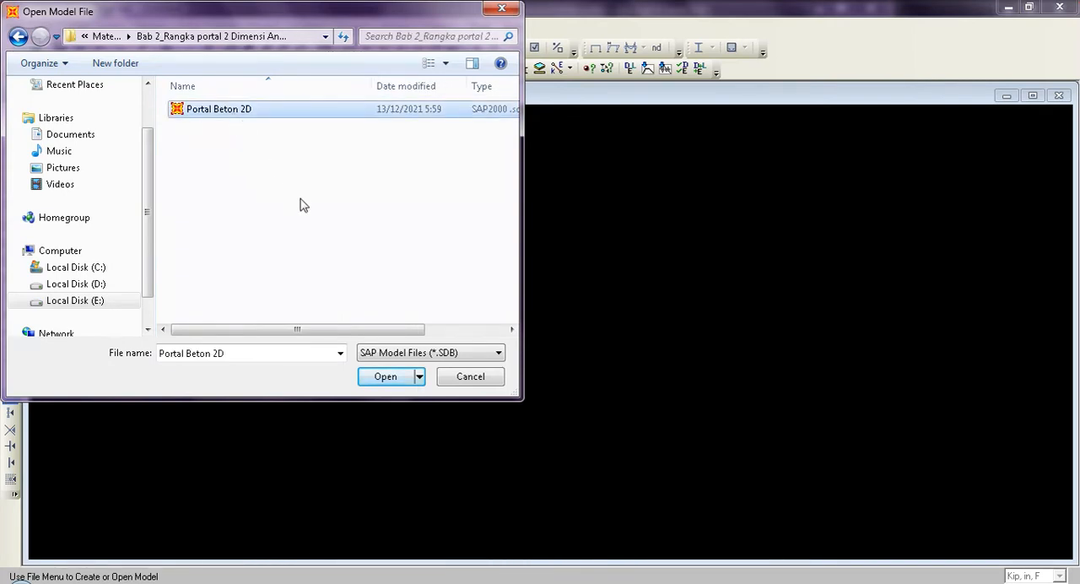
pyautogui.click(386, 379)
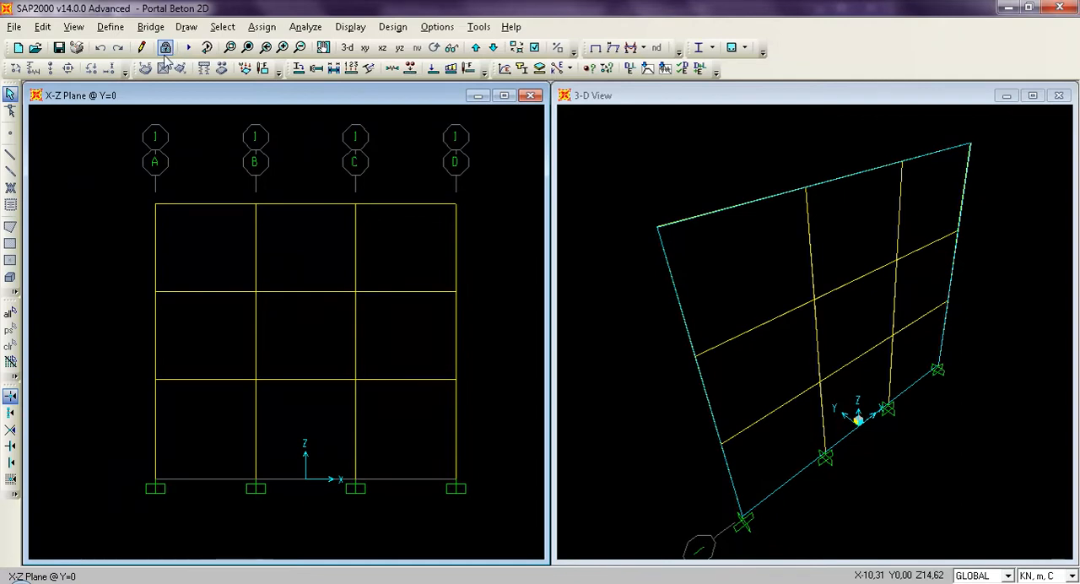
# Save the model as "Analisis 3D Statik" in the folder "Bab 3_Rangka portal 3 Dimensi Analisis statik".
pyautogui.click(15, 29)
pyautogui.click(59, 108)
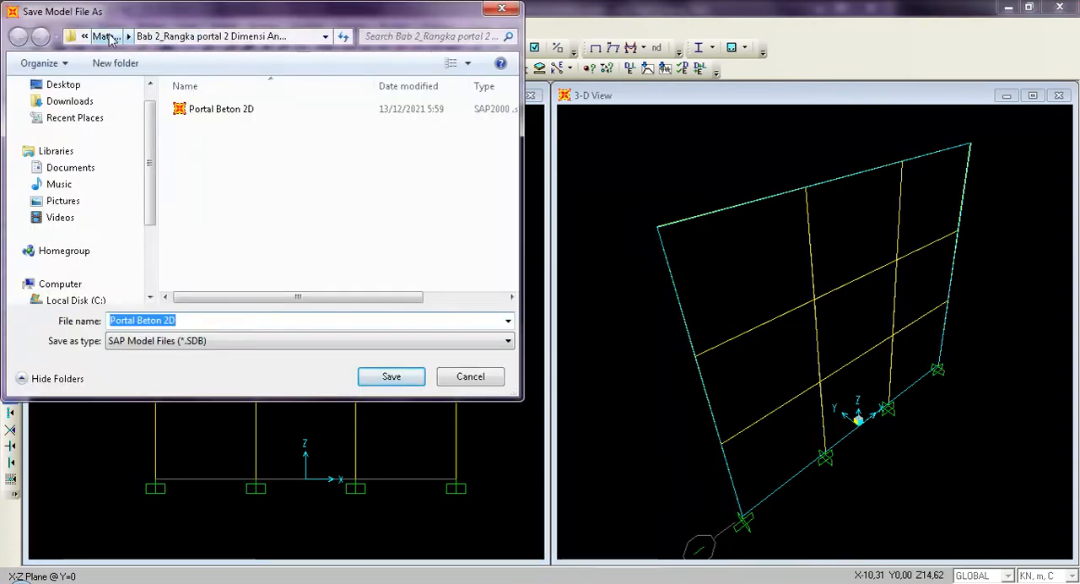
pyautogui.click(107, 37)
pyautogui.doubleClick(220, 126)
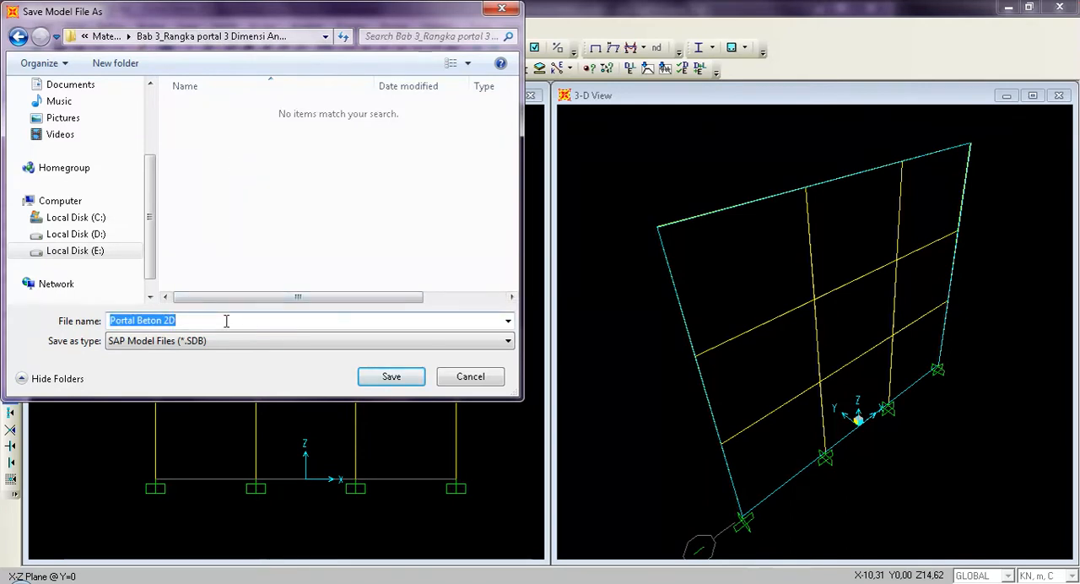
pyautogui.write('Anal')
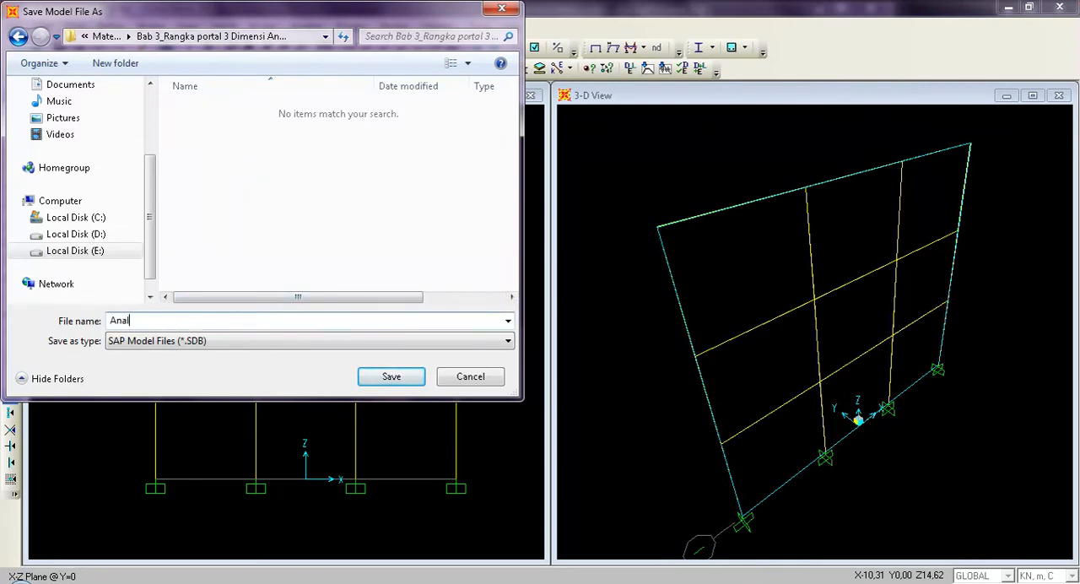
pyautogui.write('isi')
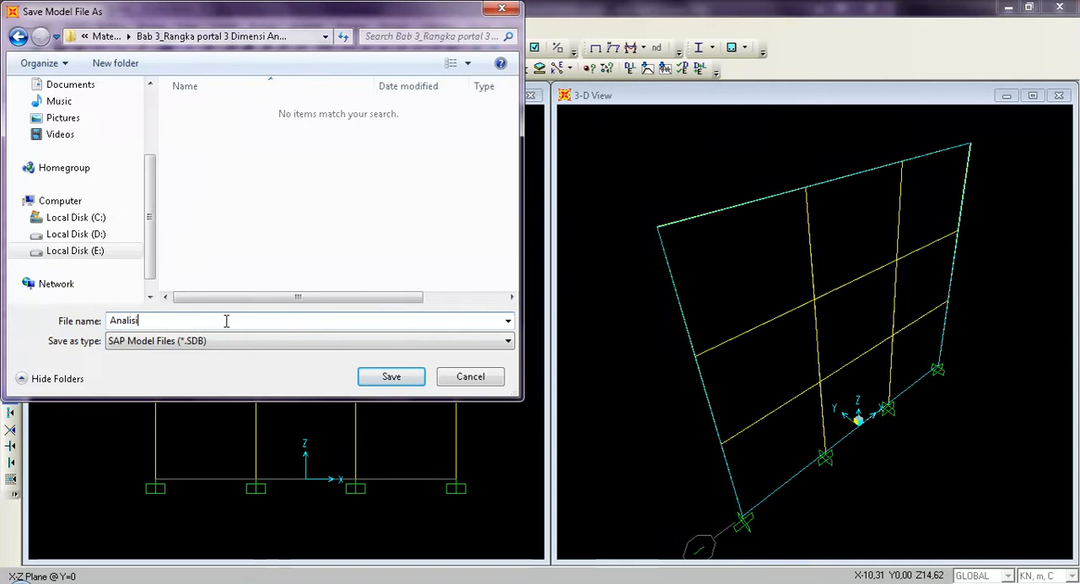
pyautogui.press('BackSpace')
pyautogui.press('BackSpace')
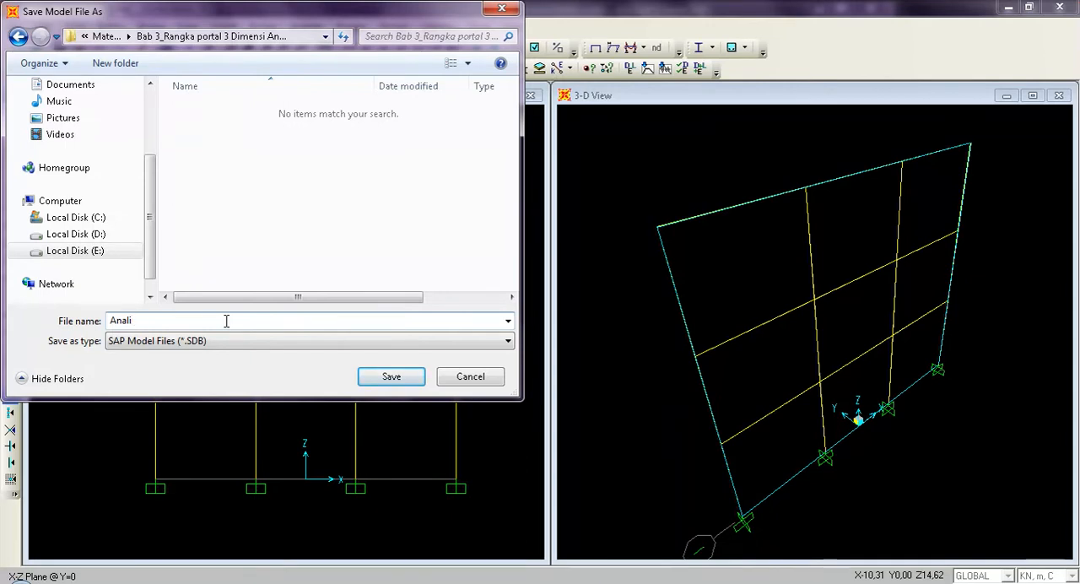
pyautogui.write('sis 3D Statik')
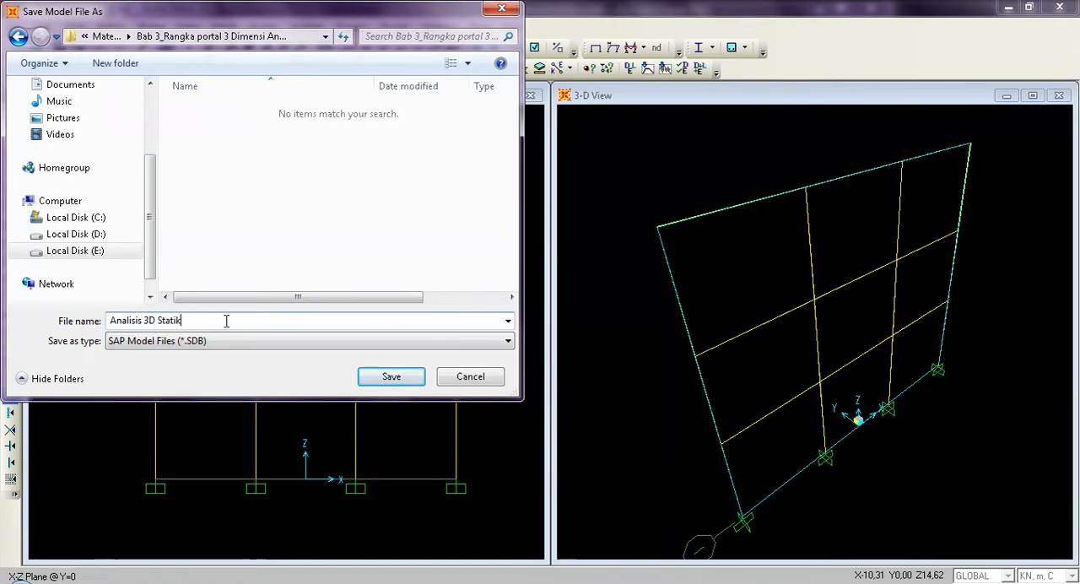
pyautogui.click(392, 380)
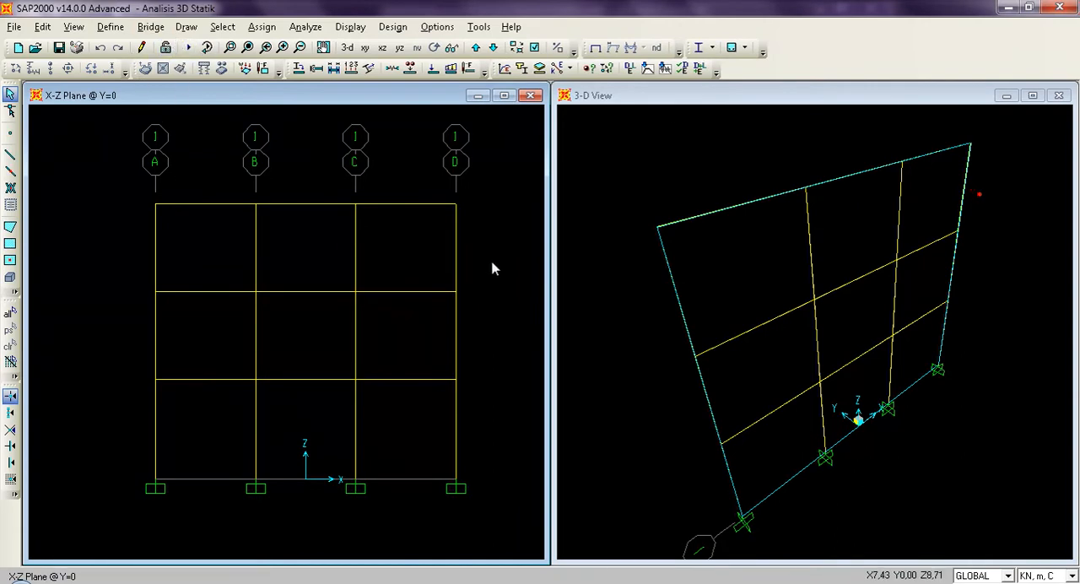
pyautogui.click(753, 173)
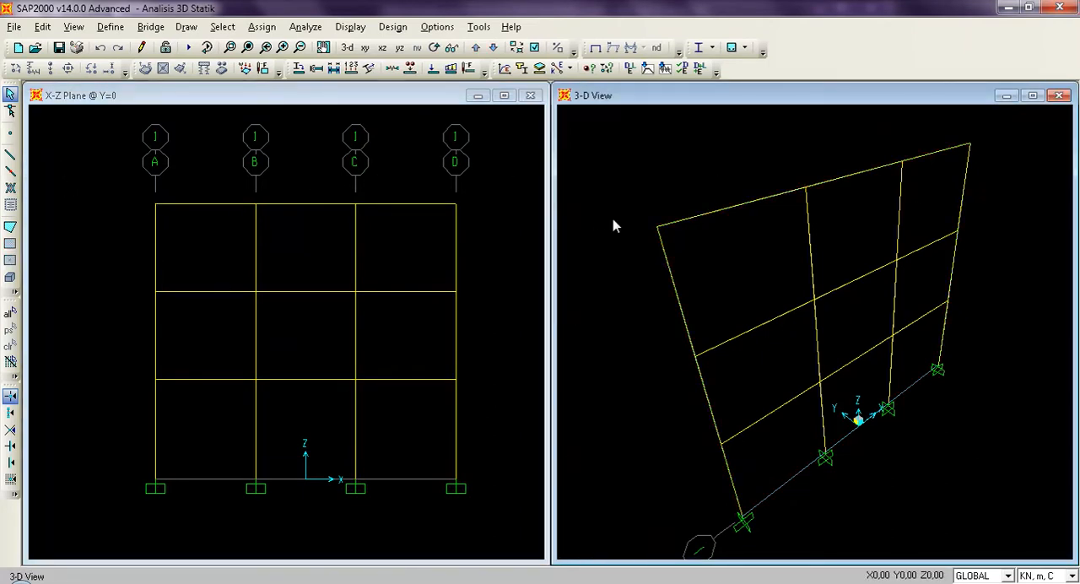
pyautogui.click(507, 217)
pyautogui.click(649, 183)
pyautogui.click(117, 255)
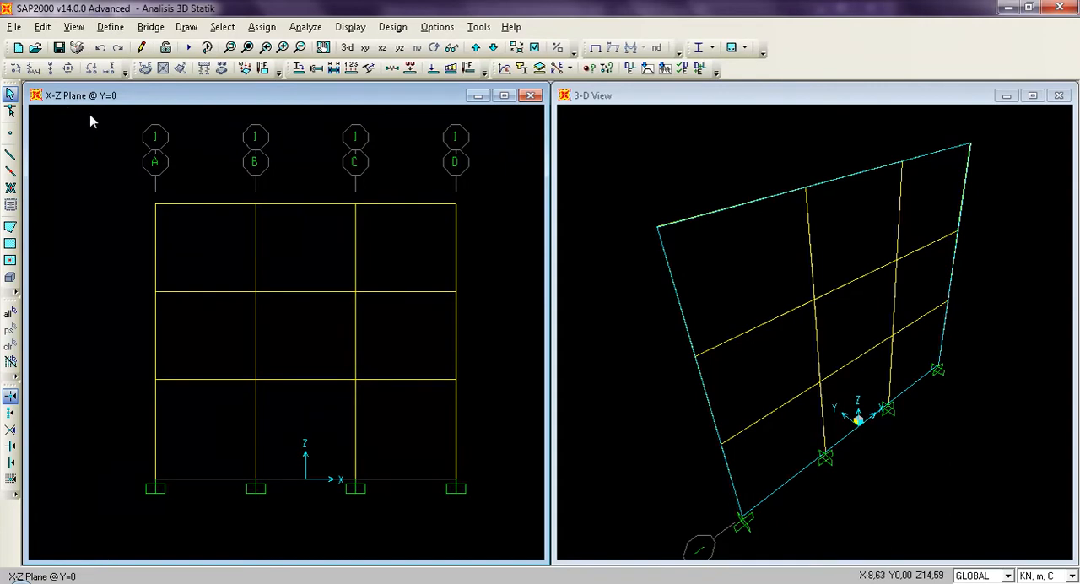
# Select all joints and frames of the portal and open the Replicate settings for them.
pyautogui.click(10, 314)
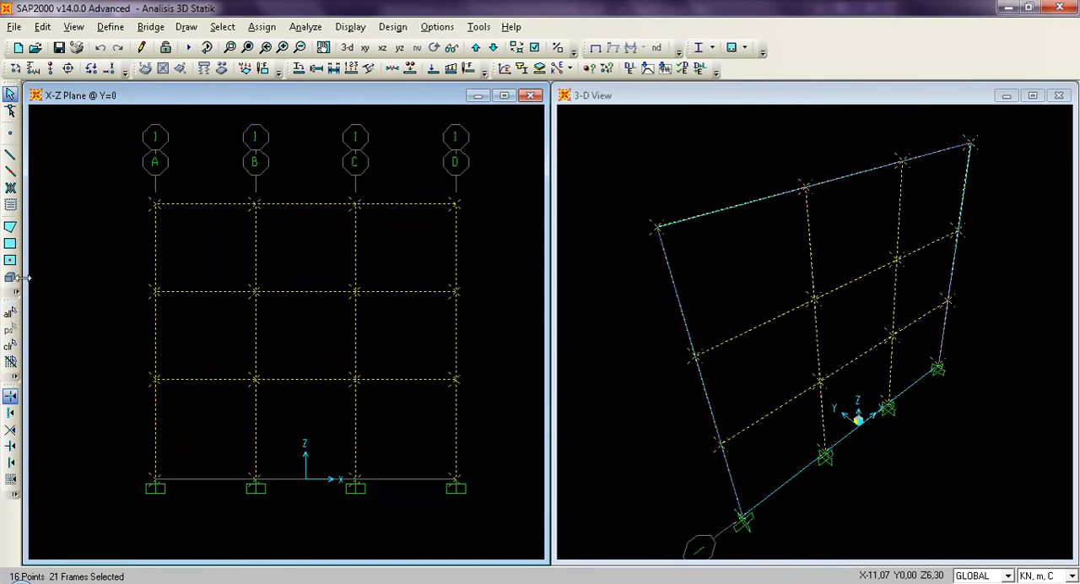
pyautogui.click(44, 30)
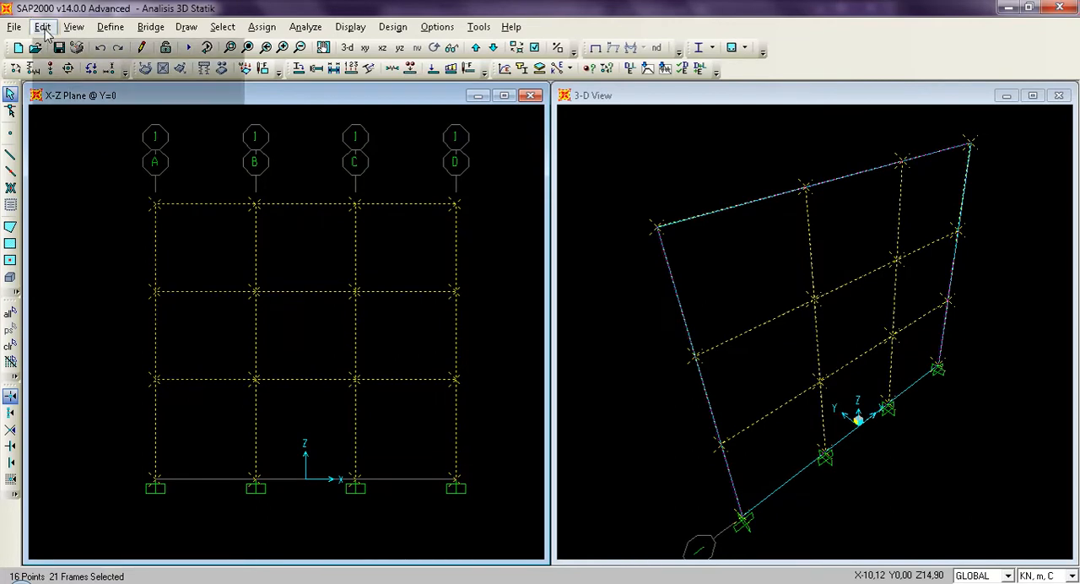
pyautogui.click(101, 211)
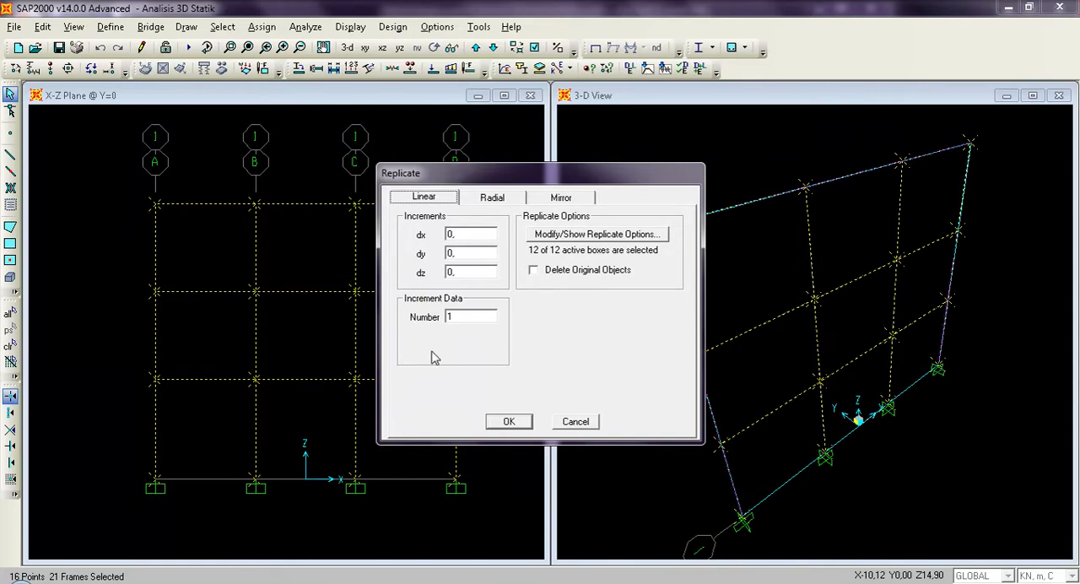
# Switch to PowerPoint and show slide 2, with the structure's plan and element dimensions, as a slide show.
pyautogui.click(283, 582)
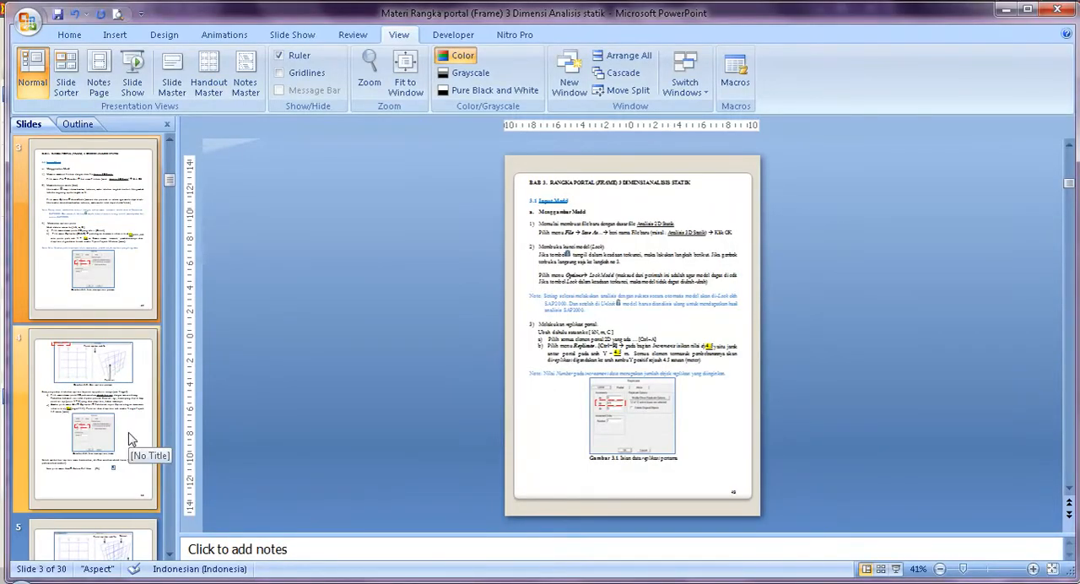
pyautogui.click(172, 143)
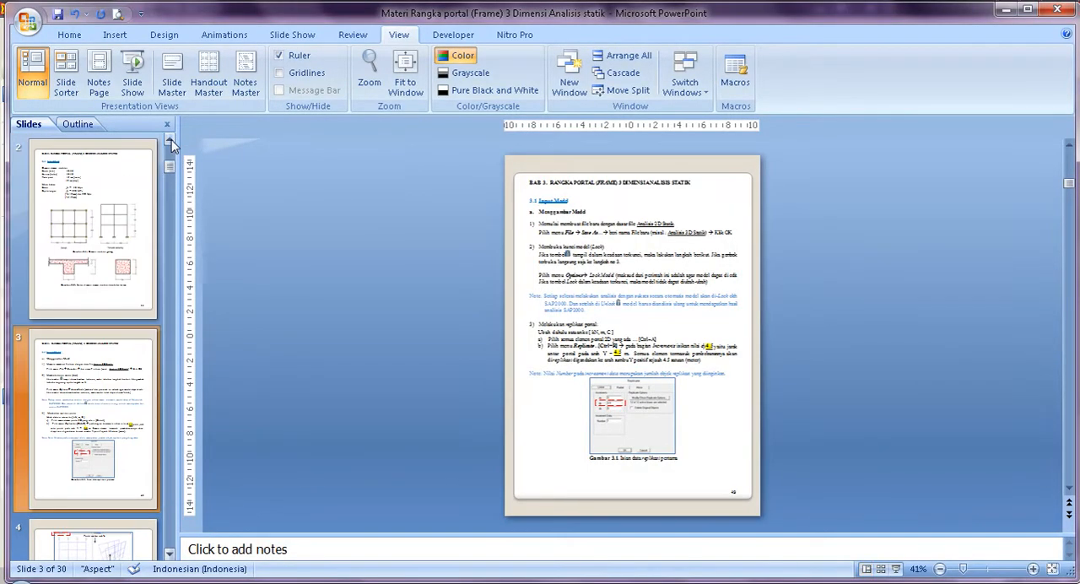
pyautogui.click(120, 194)
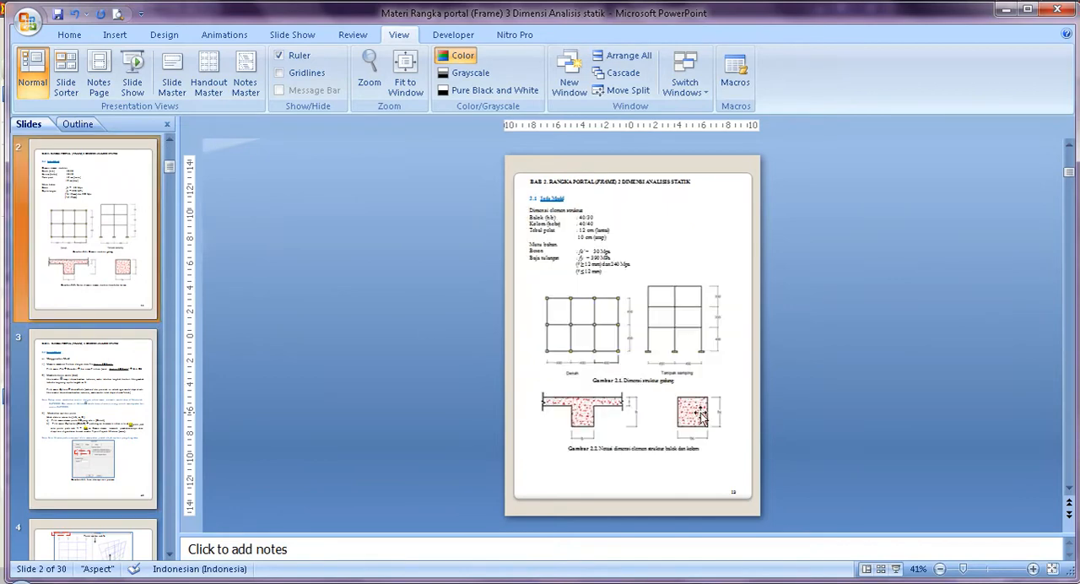
pyautogui.click(895, 569)
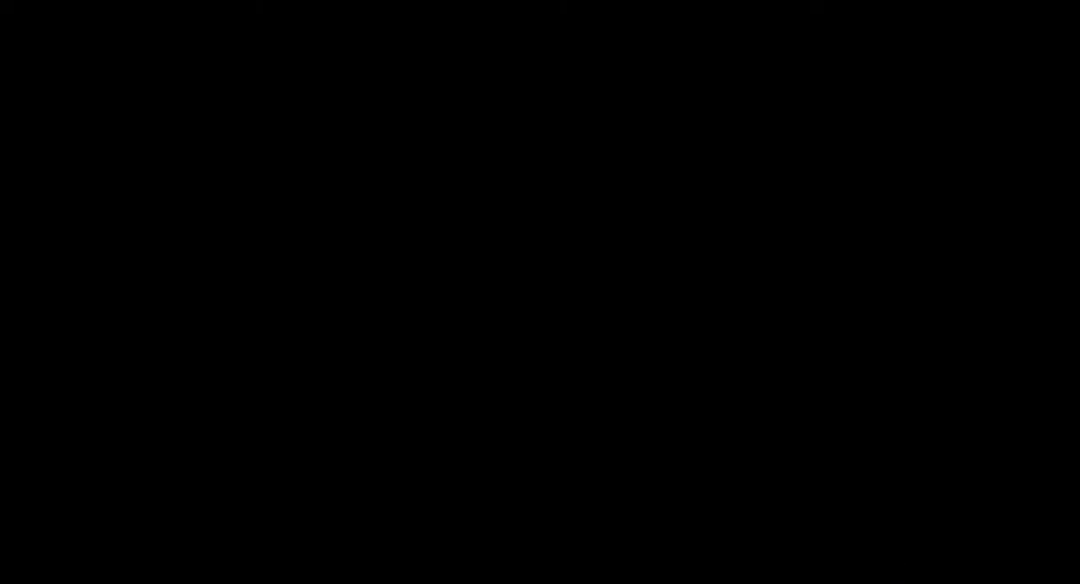
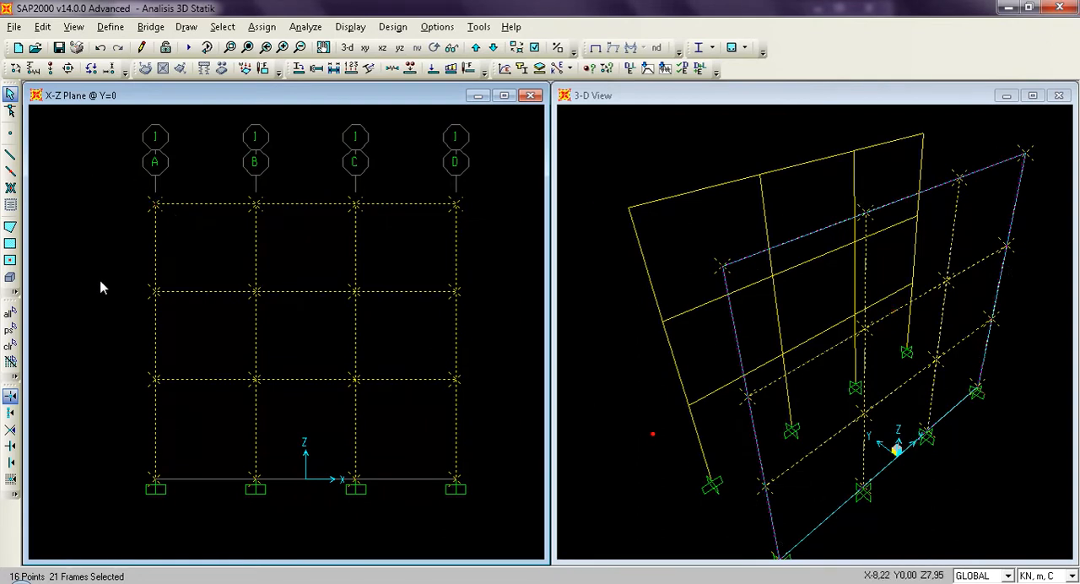
# Replicate the selected joints and frames once linearly with a dy increment of -4,5 m.
pyautogui.hotkey('ctrl', 'r')
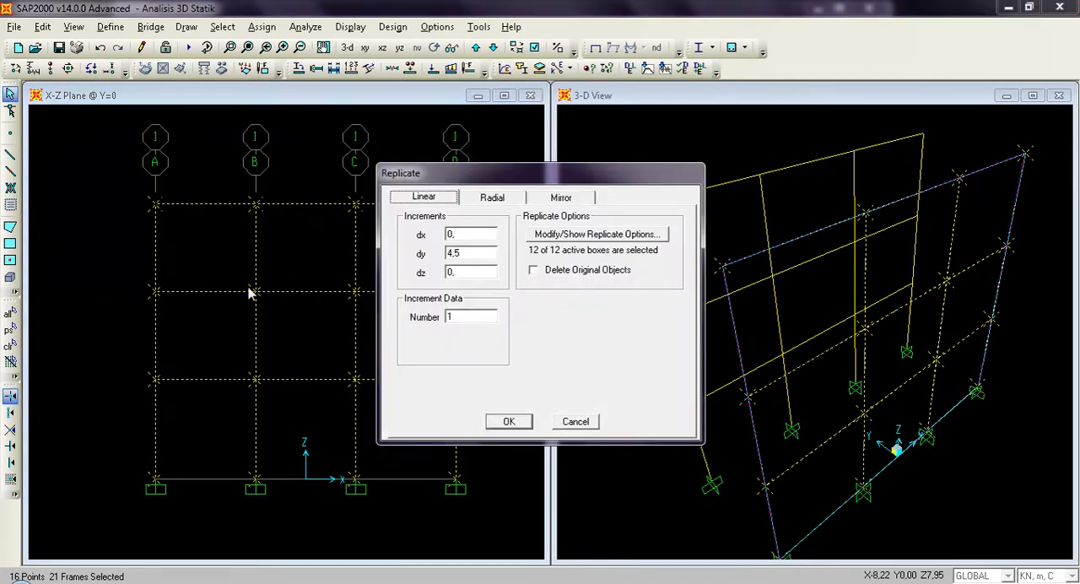
pyautogui.doubleClick(479, 255)
pyautogui.write('1')
pyautogui.write('4')
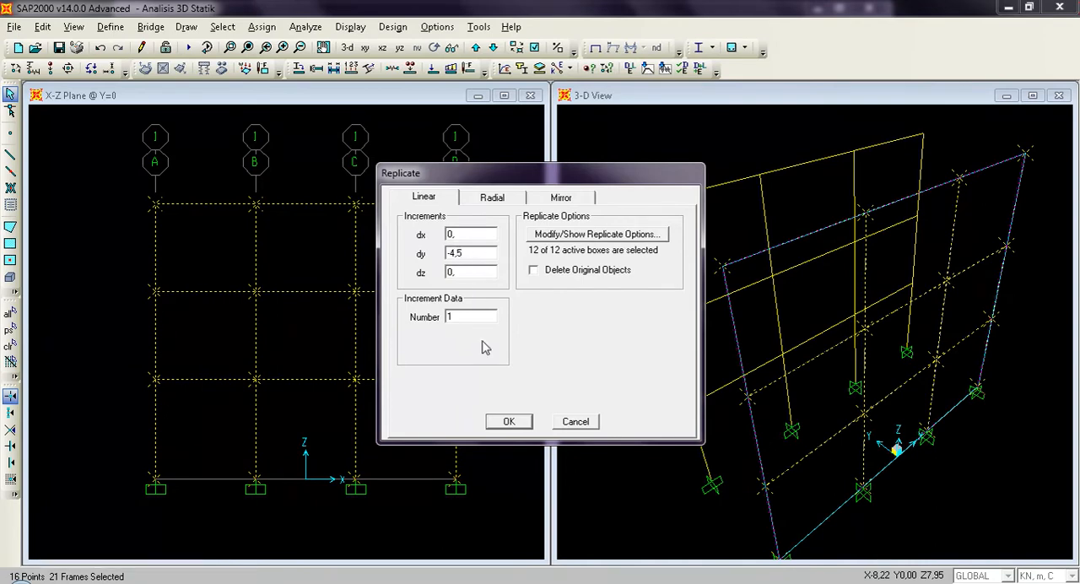
pyautogui.click(509, 422)
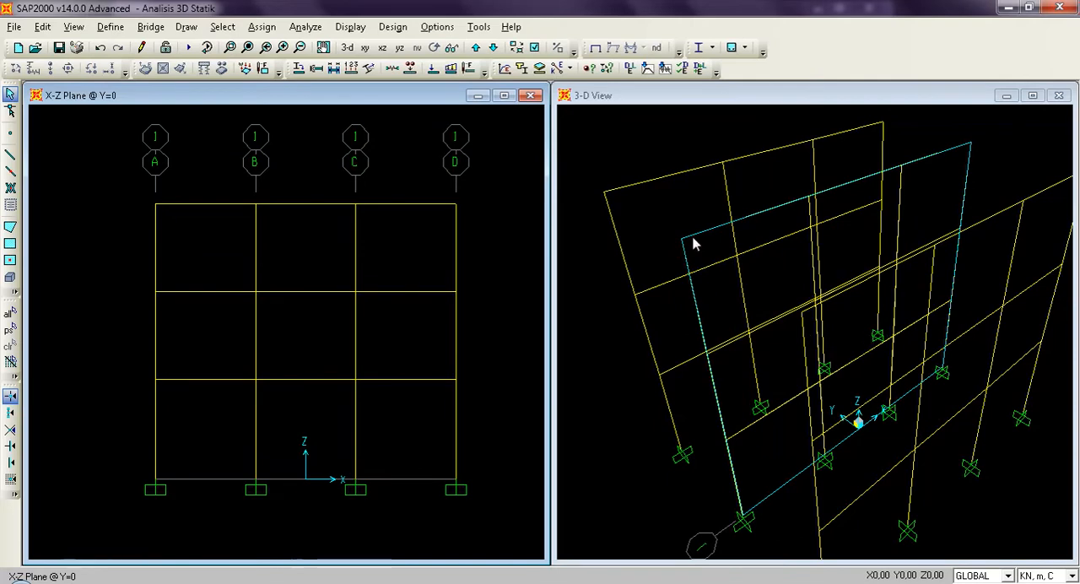
pyautogui.click(670, 99)
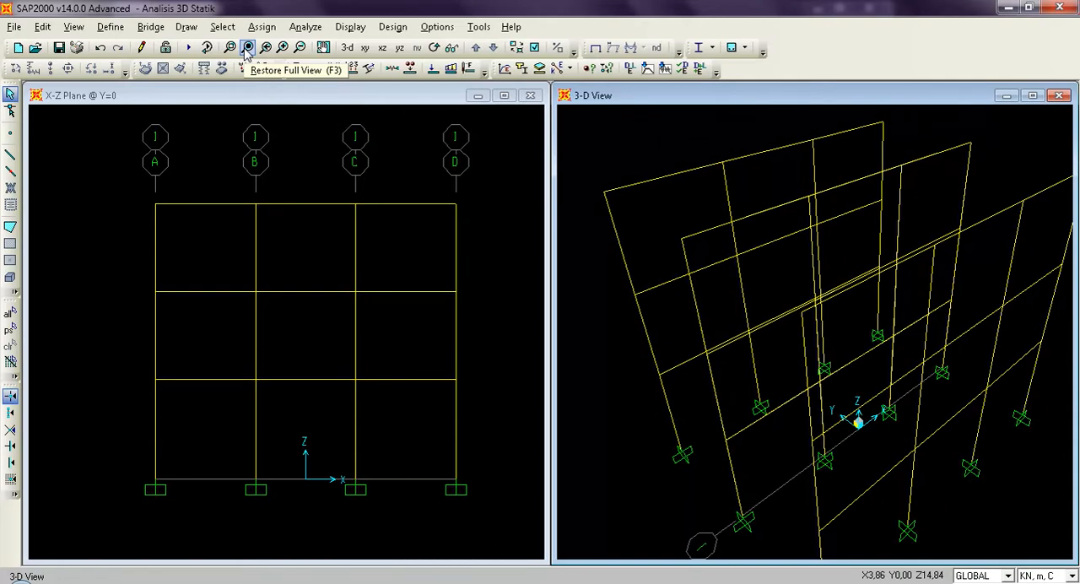
pyautogui.click(246, 48)
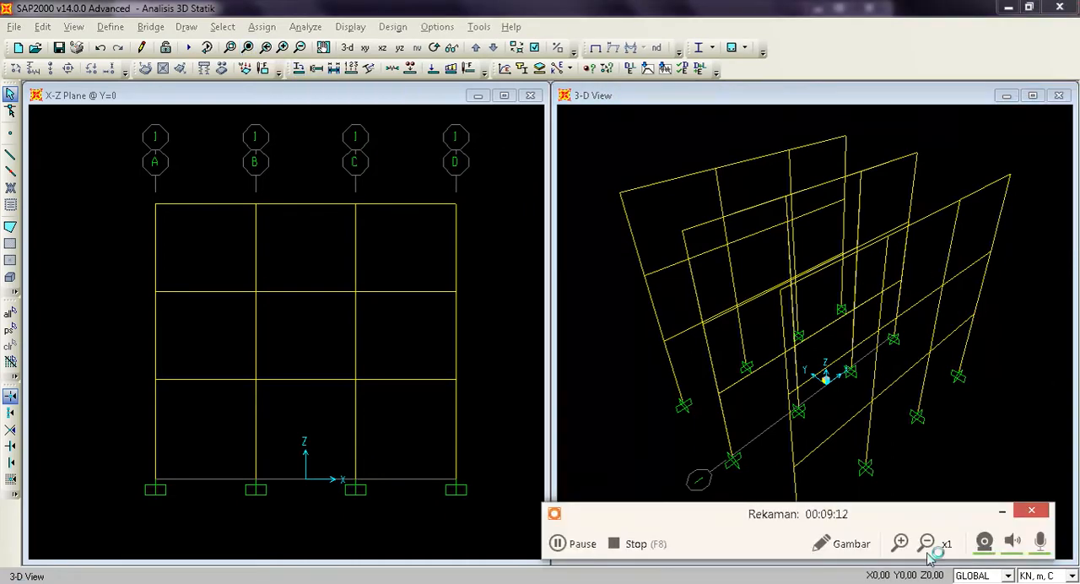
pyautogui.click(1002, 512)
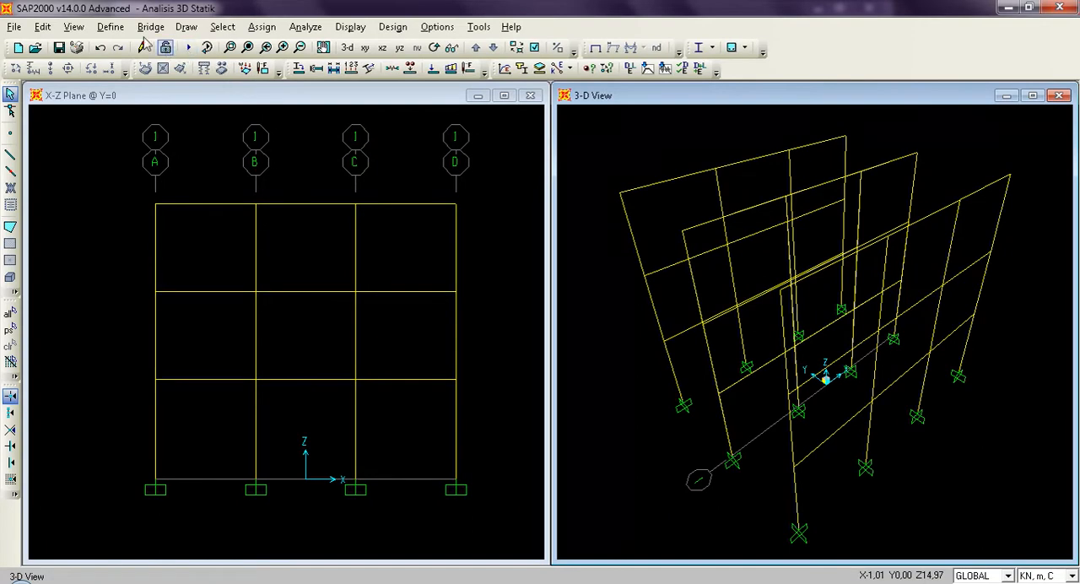
# Add Y grid lines at ordinates -4,5 and 4,5 to the GLOBAL grid system.
pyautogui.click(111, 26)
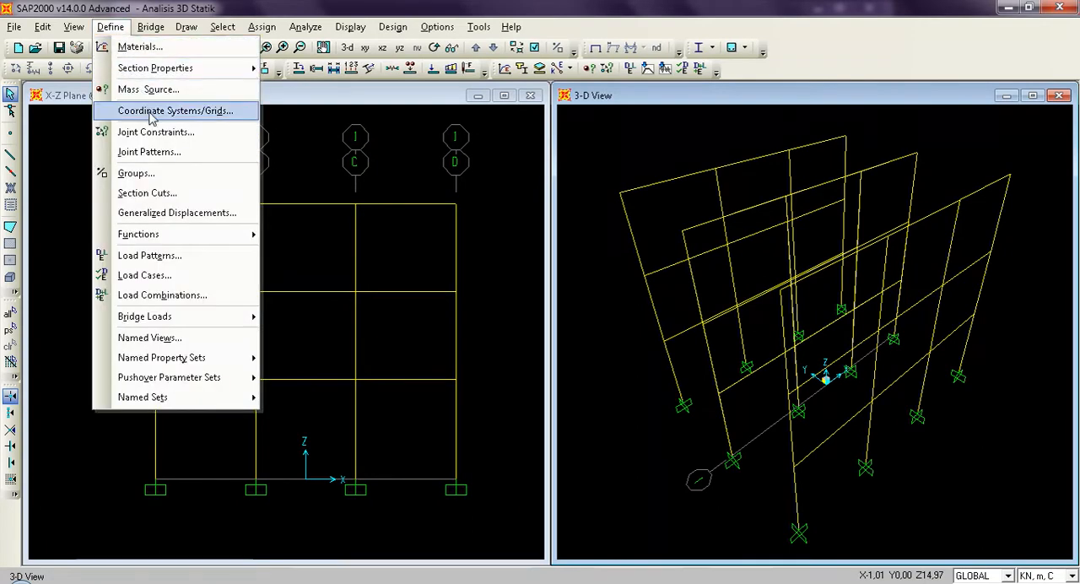
pyautogui.click(152, 119)
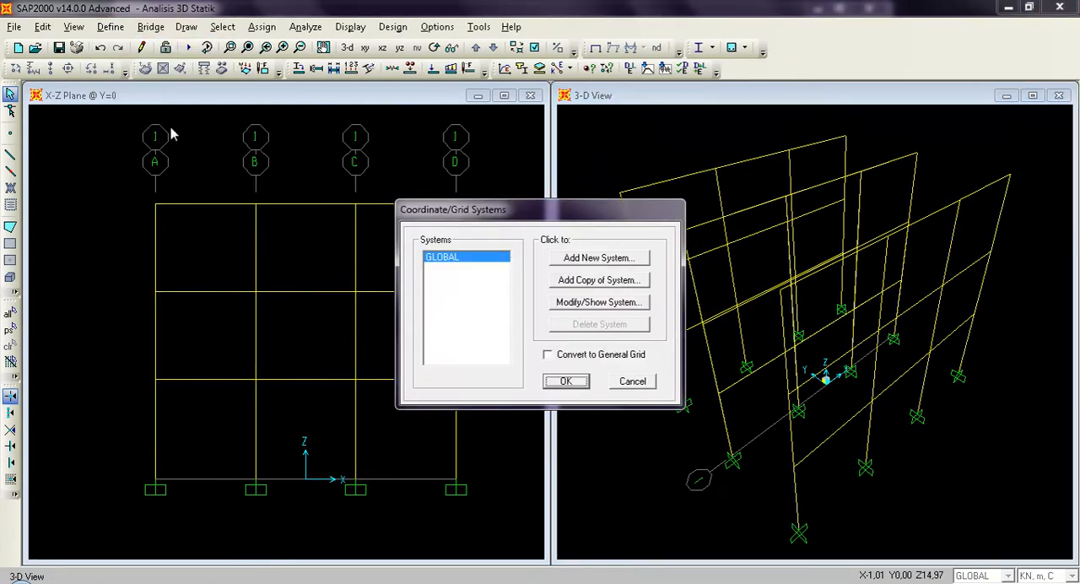
pyautogui.click(617, 307)
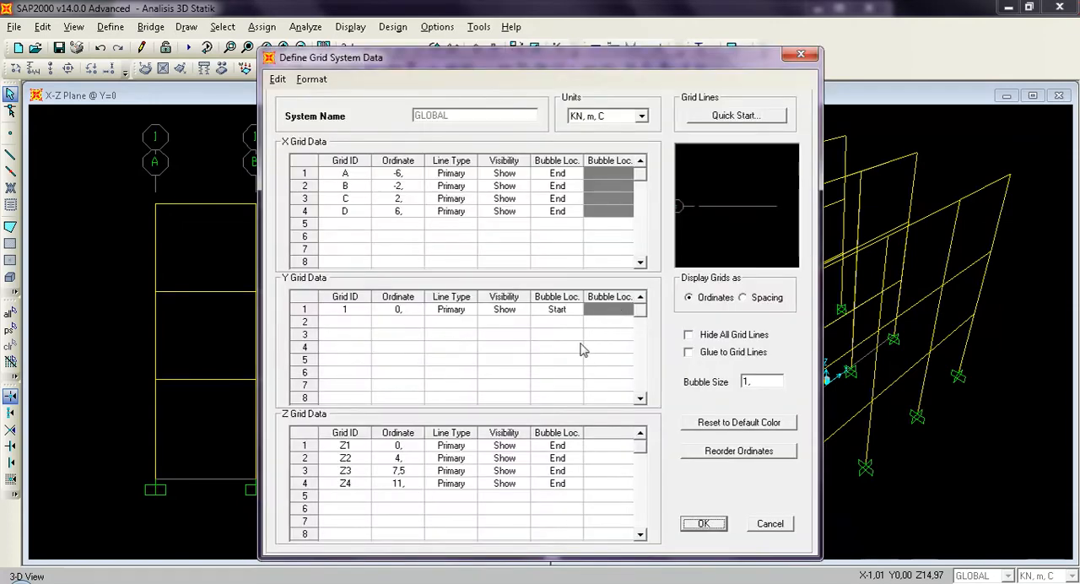
pyautogui.click(401, 324)
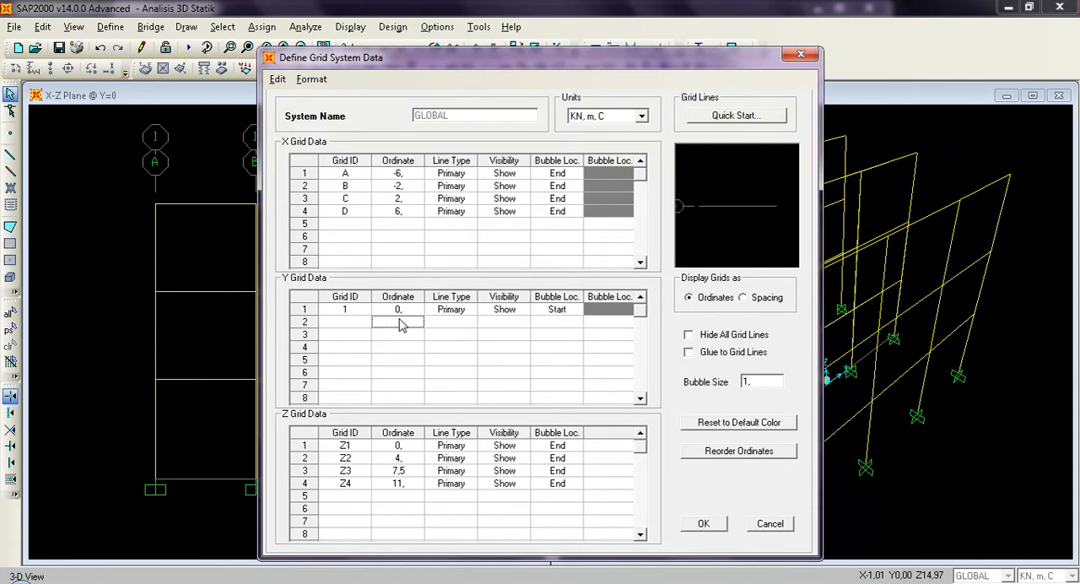
pyautogui.click(400, 321)
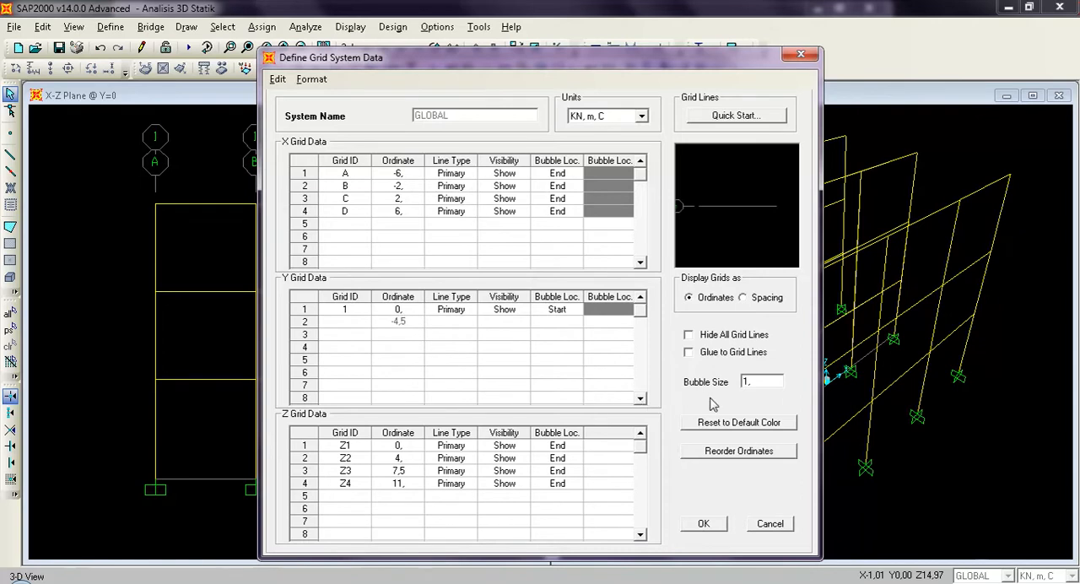
pyautogui.click(412, 338)
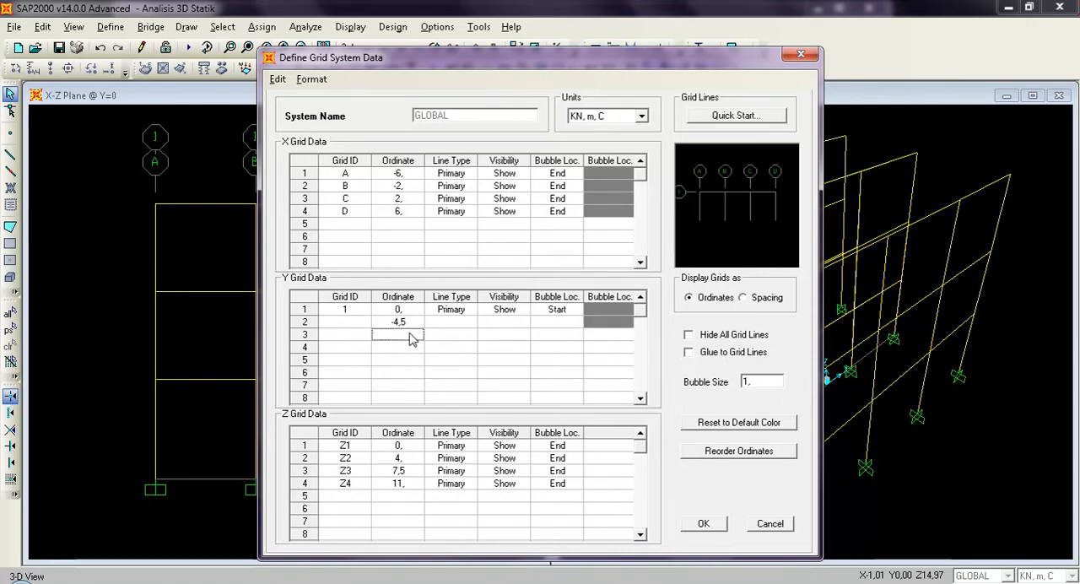
pyautogui.write('4,5')
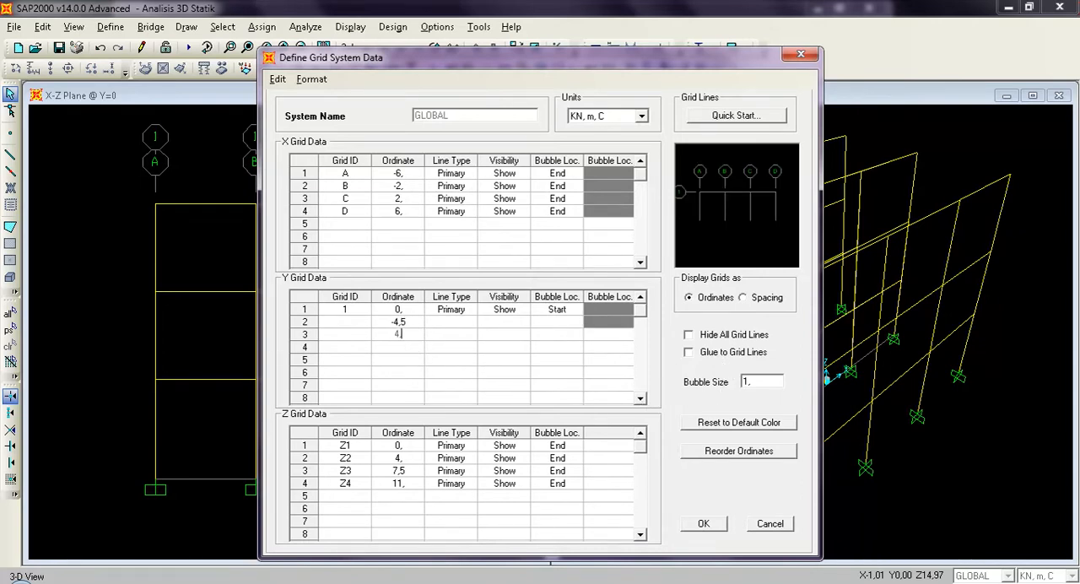
# Turn on Glue to Grid Lines, set the grid bubble size to 0,5, and save the model.
pyautogui.click(690, 353)
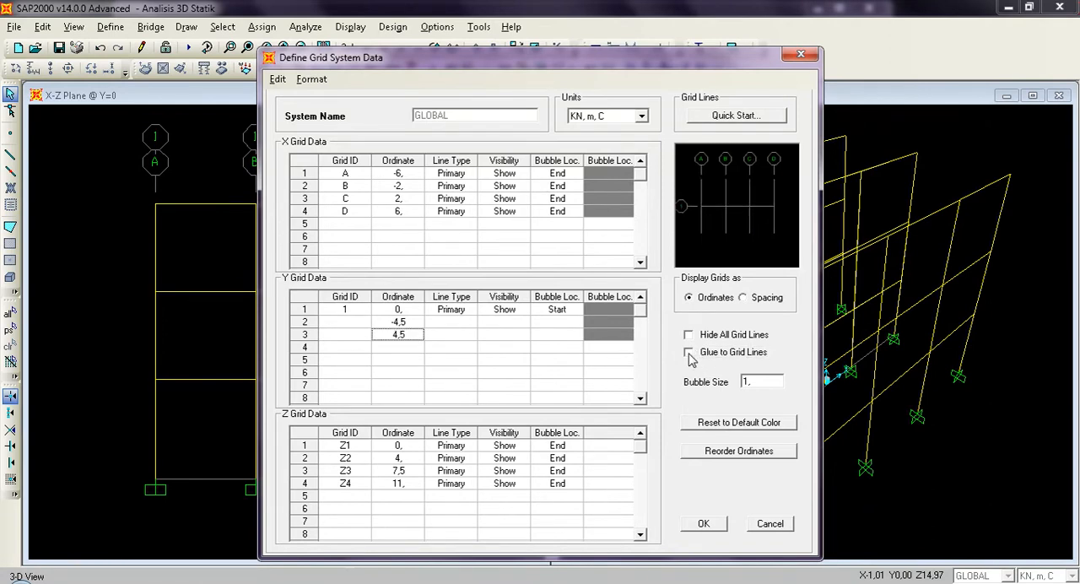
pyautogui.click(689, 354)
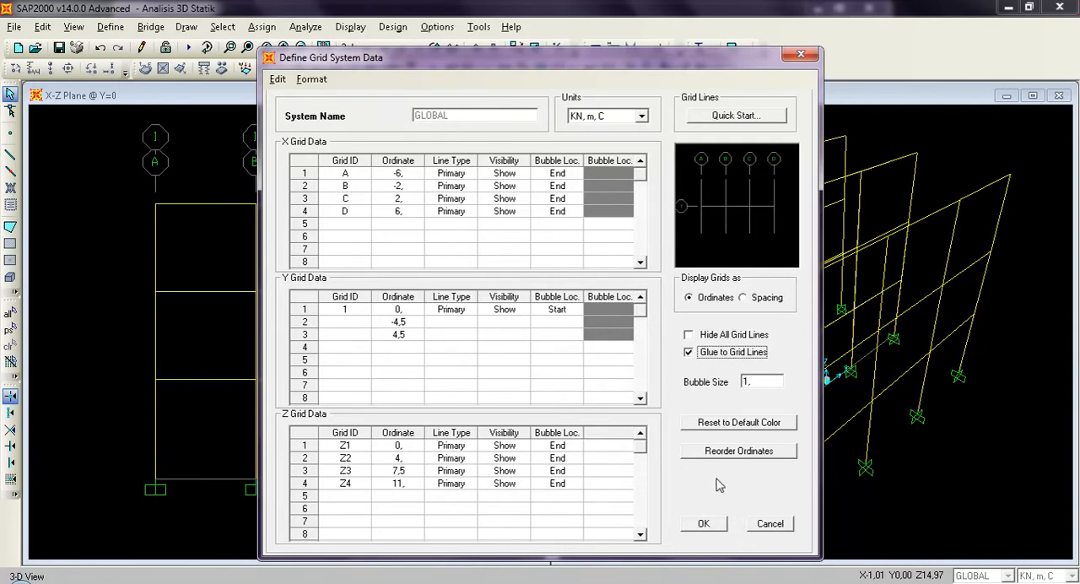
pyautogui.click(757, 382)
pyautogui.write('0,')
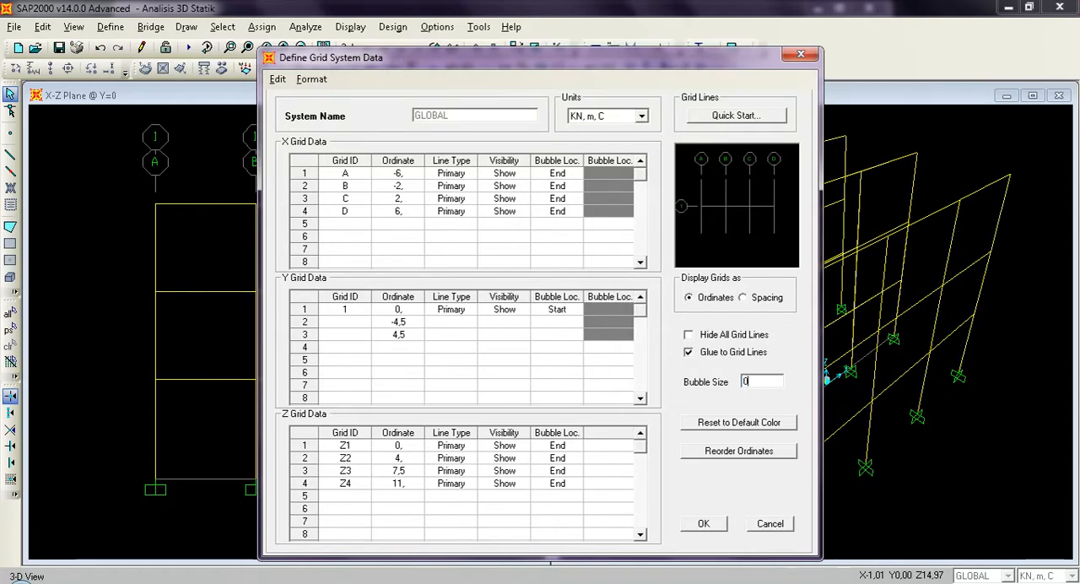
pyautogui.click(705, 525)
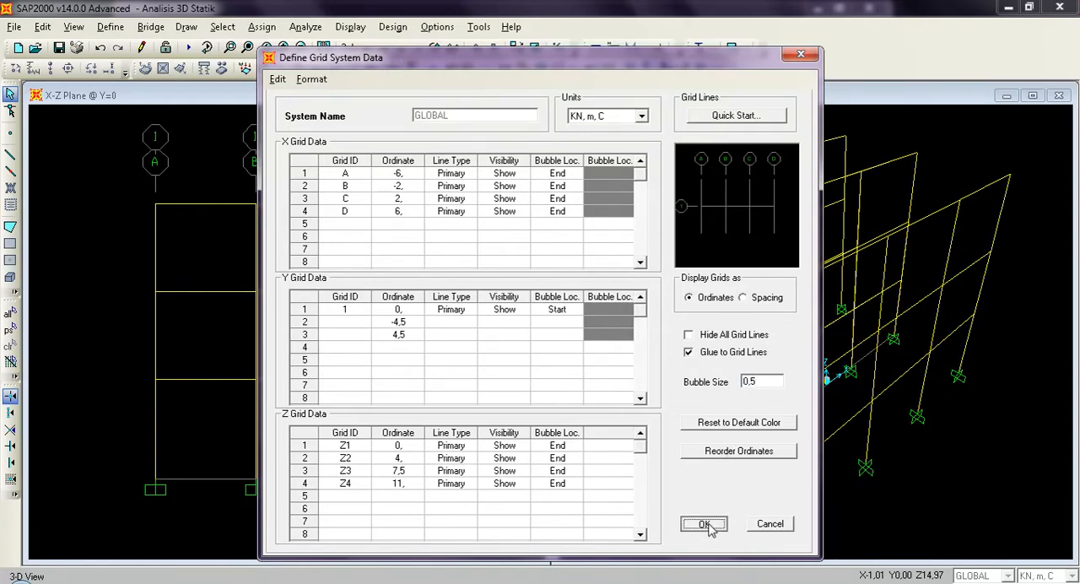
pyautogui.click(565, 382)
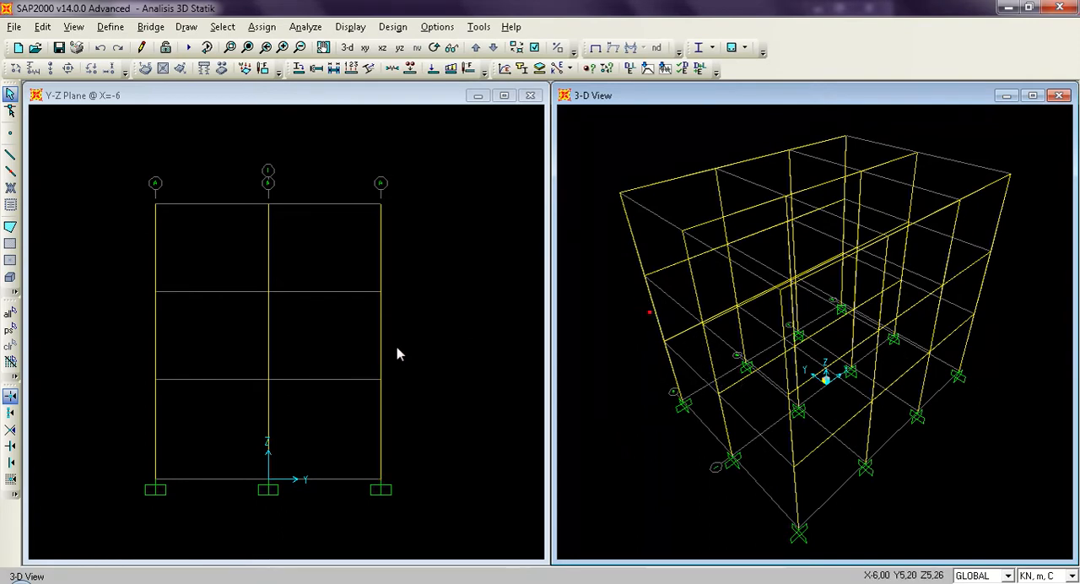
pyautogui.click(448, 275)
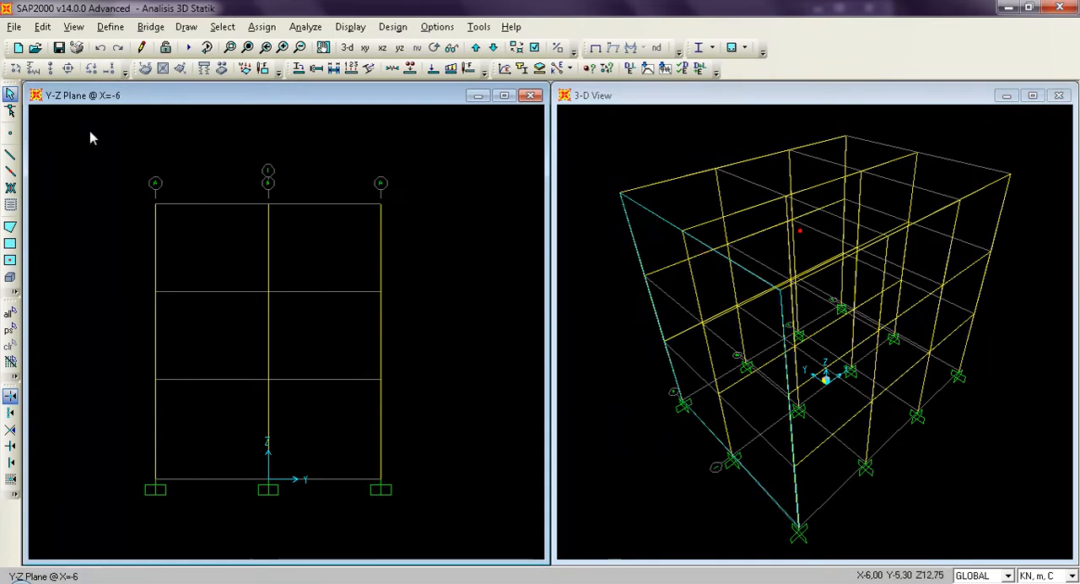
pyautogui.click(60, 49)
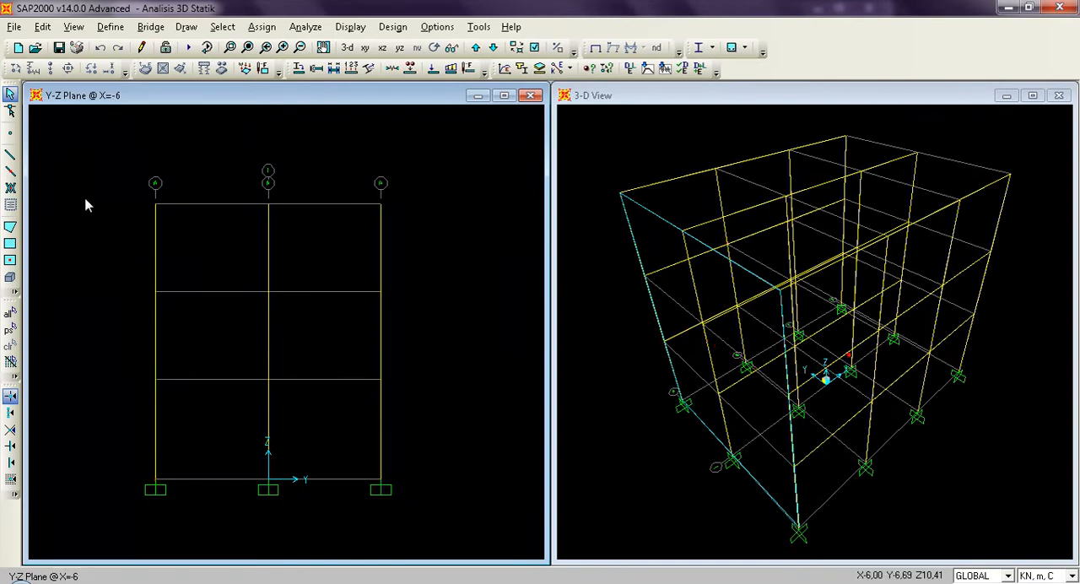
# Draw straight BALOK frame beams along Z=4 in the Y-Z plane at X=-6, from Y=-4,5 through Y=0 to Y=4,5.
pyautogui.click(11, 156)
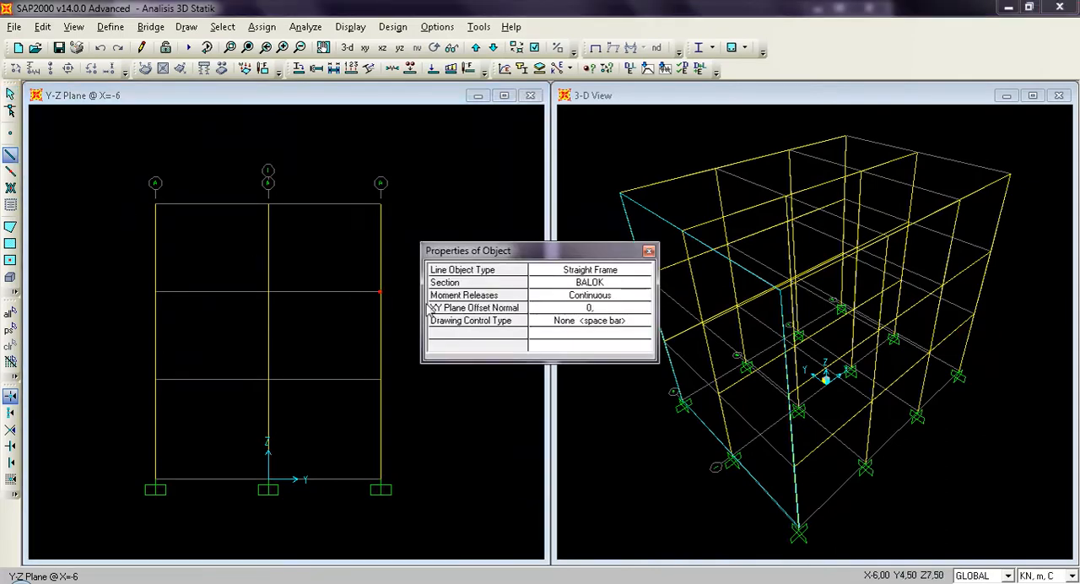
pyautogui.click(642, 285)
pyautogui.click(643, 285)
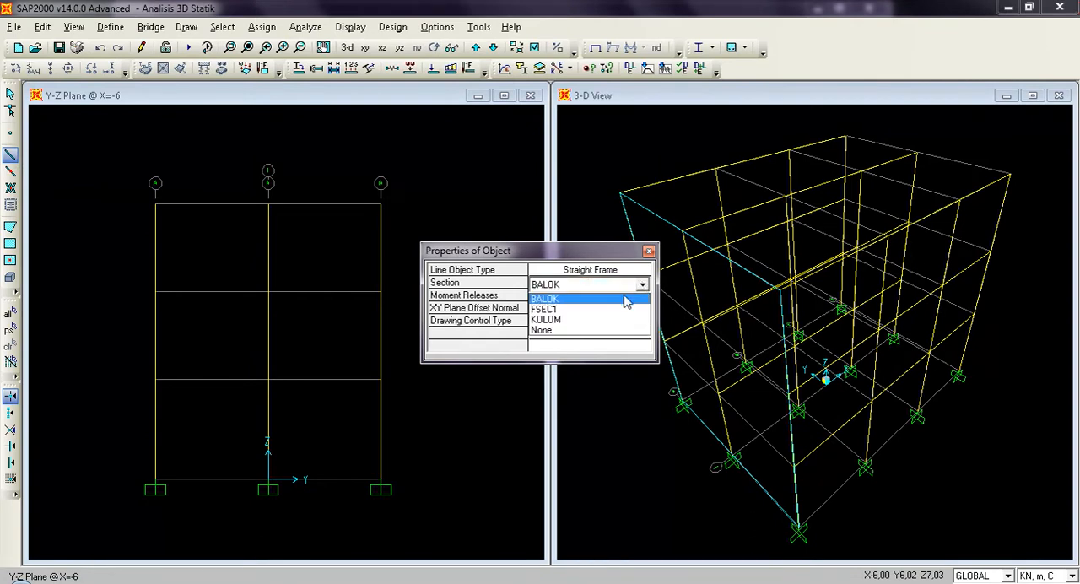
pyautogui.click(623, 299)
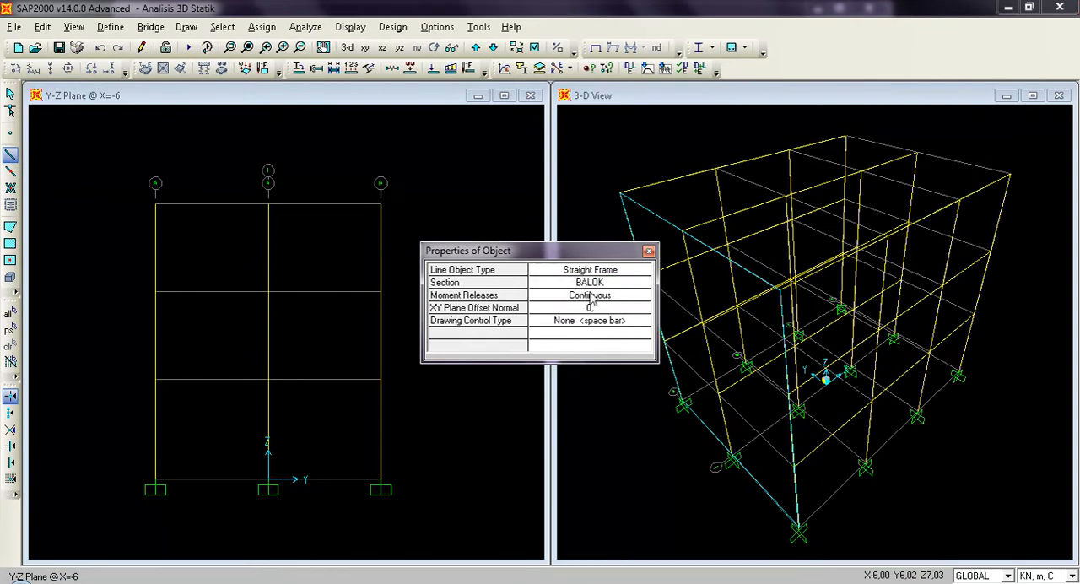
pyautogui.click(155, 379)
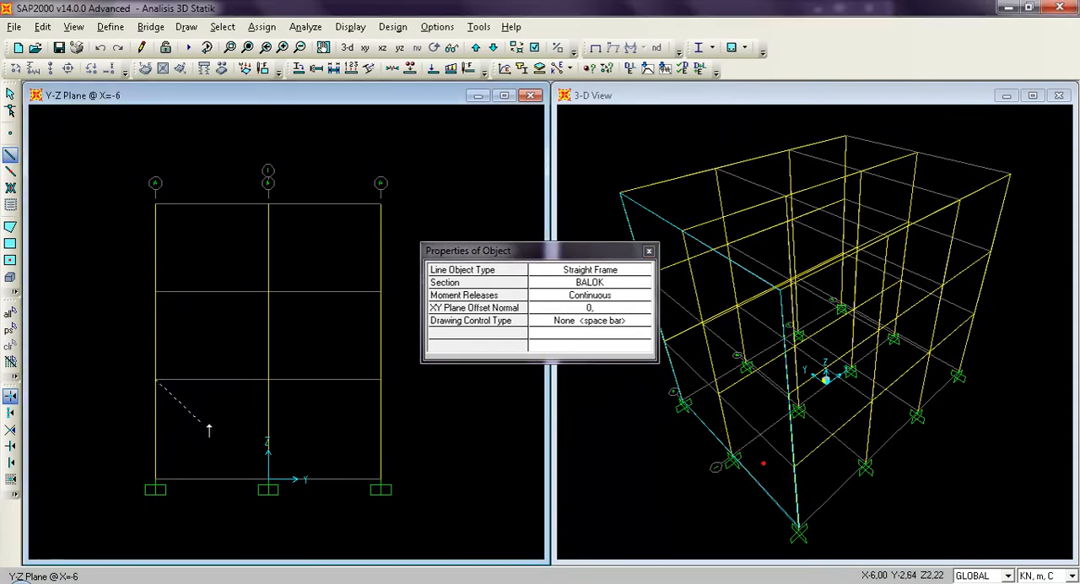
pyautogui.click(268, 380)
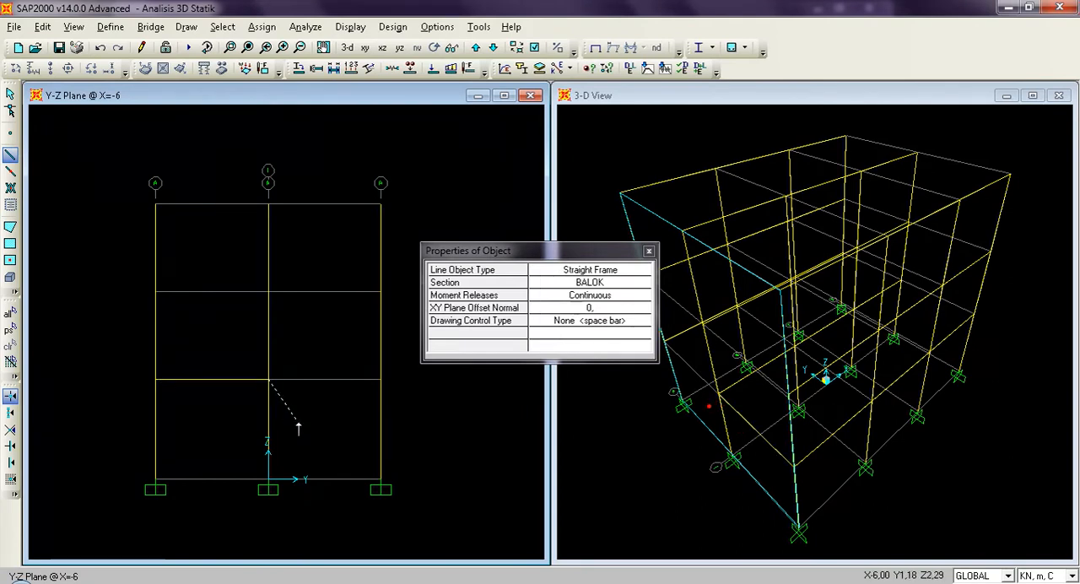
pyautogui.click(379, 380)
# Draw the two BALOK beams along Z=7,5 in the same plane, from Y=-4,5 through Y=0 to Y=4,5.
pyautogui.click(156, 291)
pyautogui.click(268, 291)
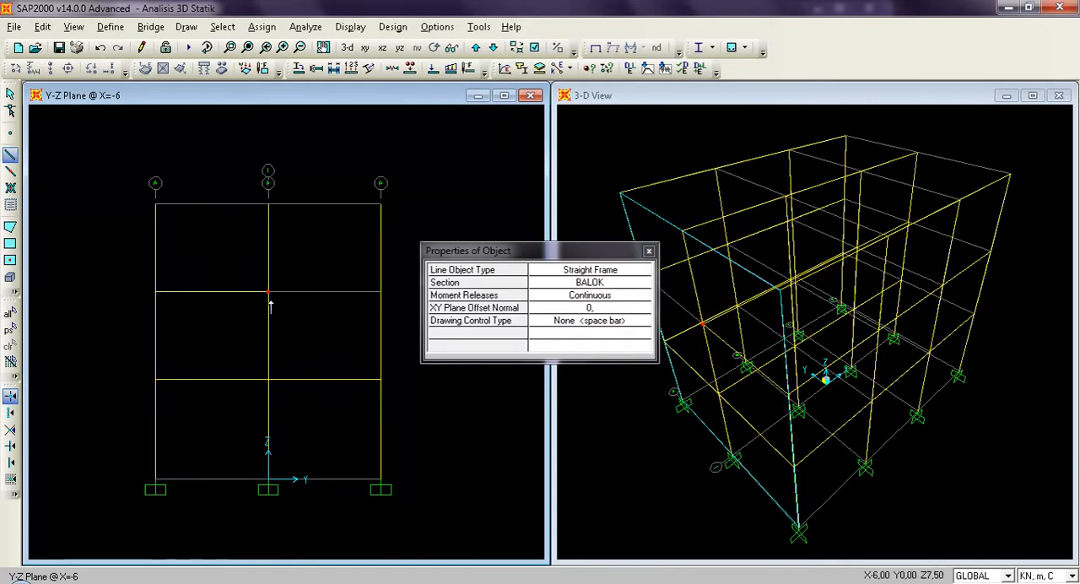
pyautogui.click(379, 294)
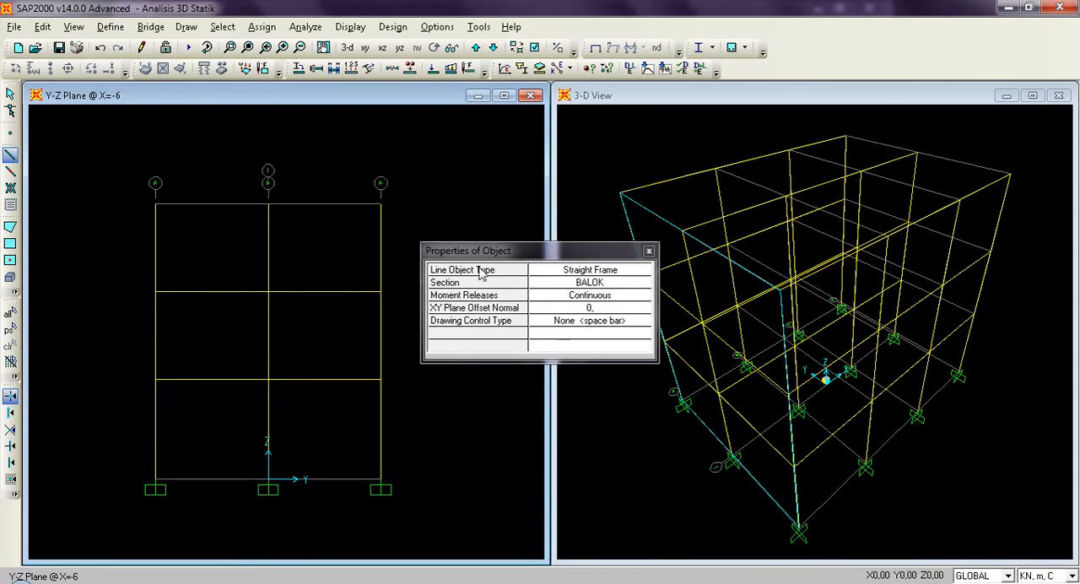
pyautogui.press('Escape')
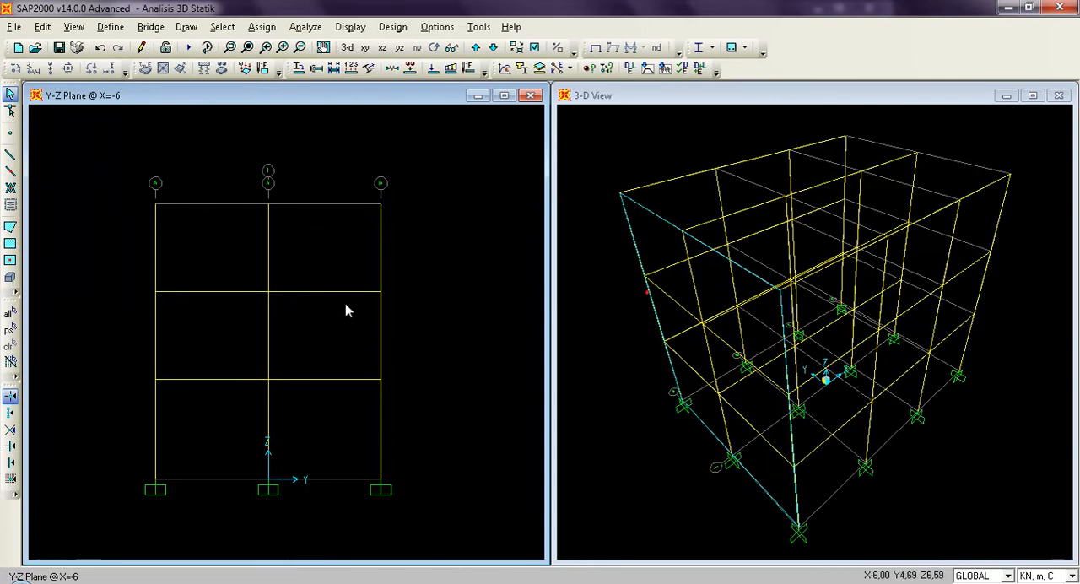
# Quick-draw the two BALOK beams on the roof-level grid lines at X=-6 and save the model.
pyautogui.click(10, 172)
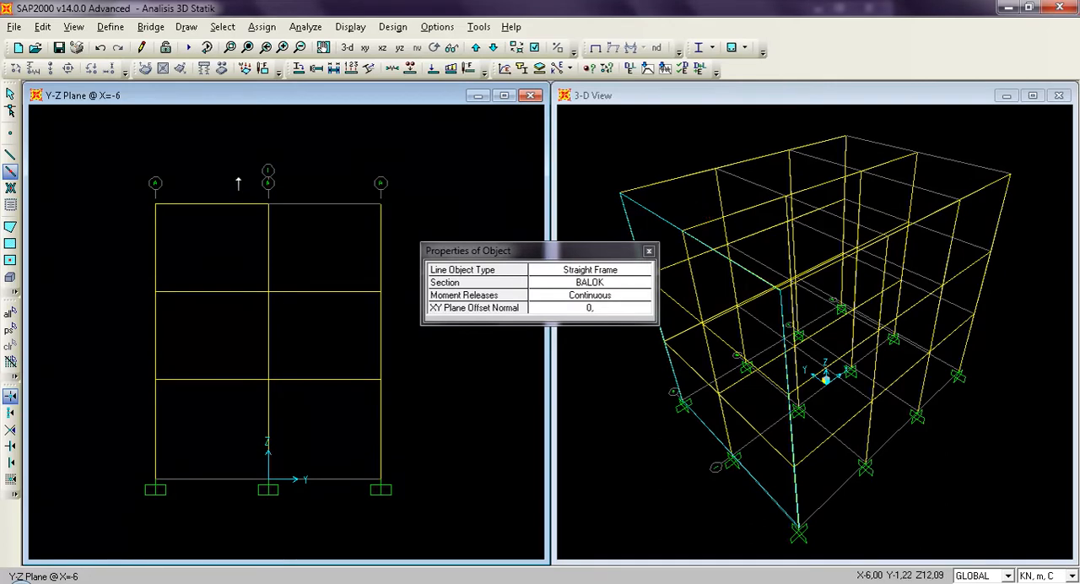
pyautogui.moveTo(238, 177); pyautogui.dragTo(402, 231)
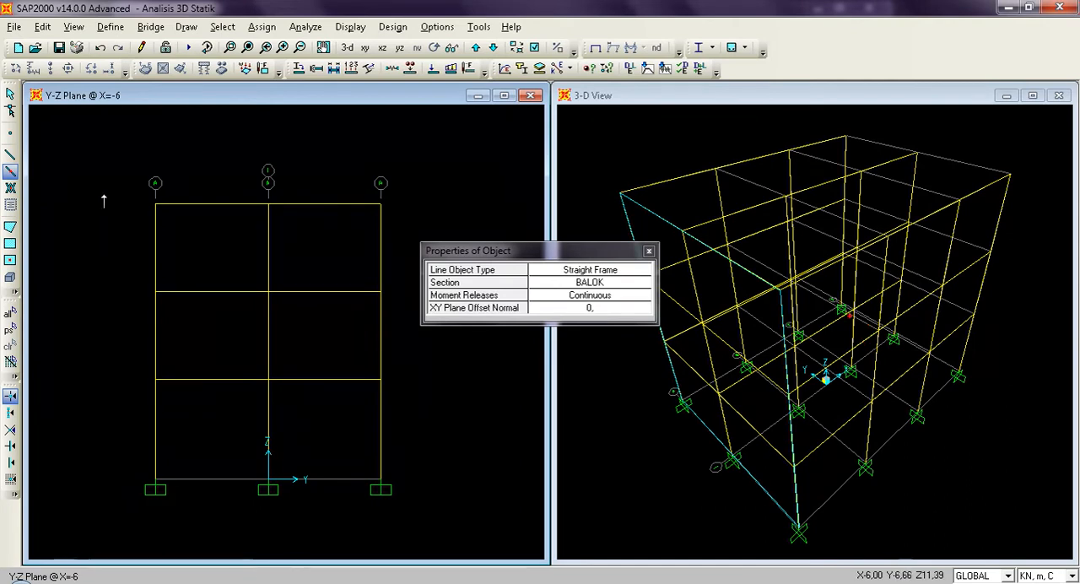
pyautogui.press('Escape')
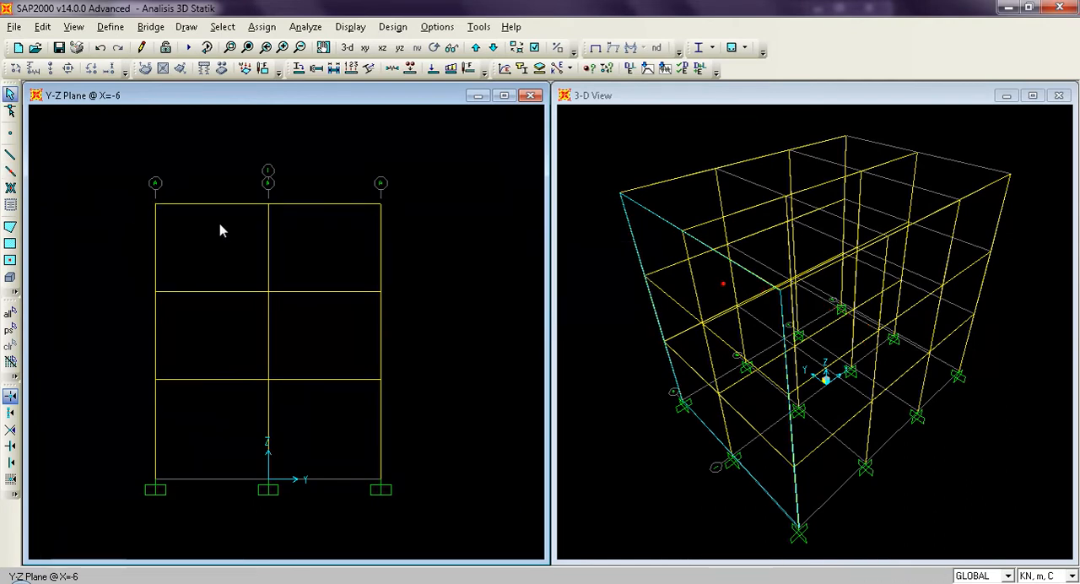
pyautogui.click(60, 48)
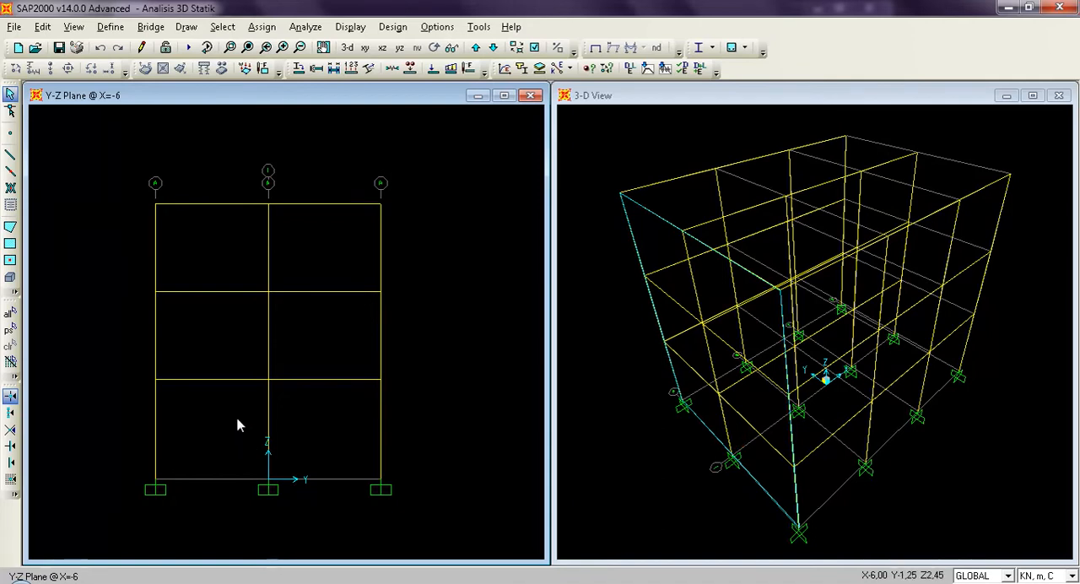
# Replicate the six transverse beams at X=-6 linearly with dx 4, dy 0 and number 3, and save the model.
pyautogui.moveTo(237, 418); pyautogui.dragTo(194, 188)
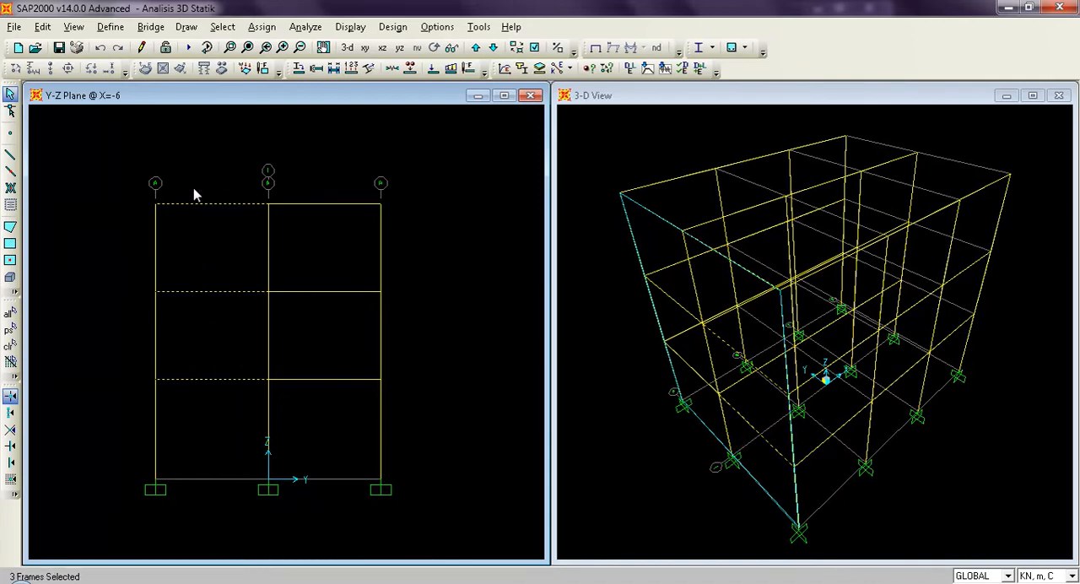
pyautogui.moveTo(302, 408); pyautogui.dragTo(303, 410)
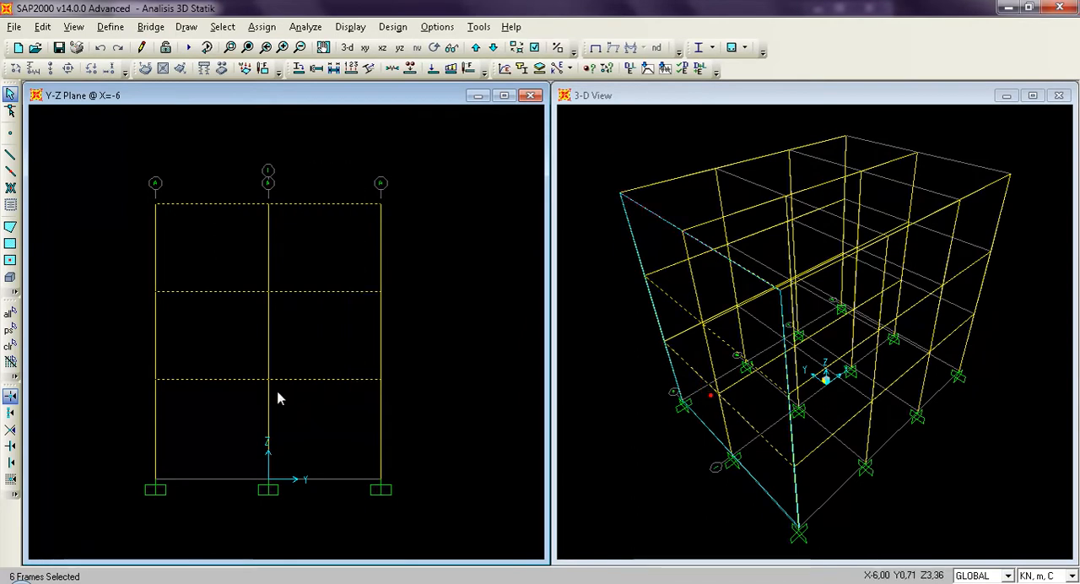
pyautogui.hotkey('ctrl', 'r')
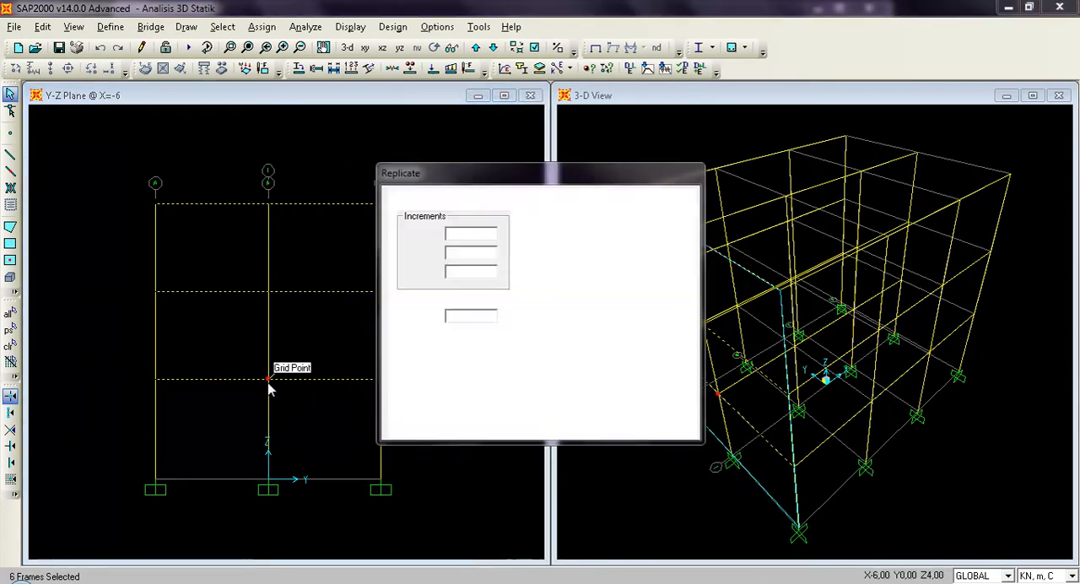
pyautogui.doubleClick(475, 253)
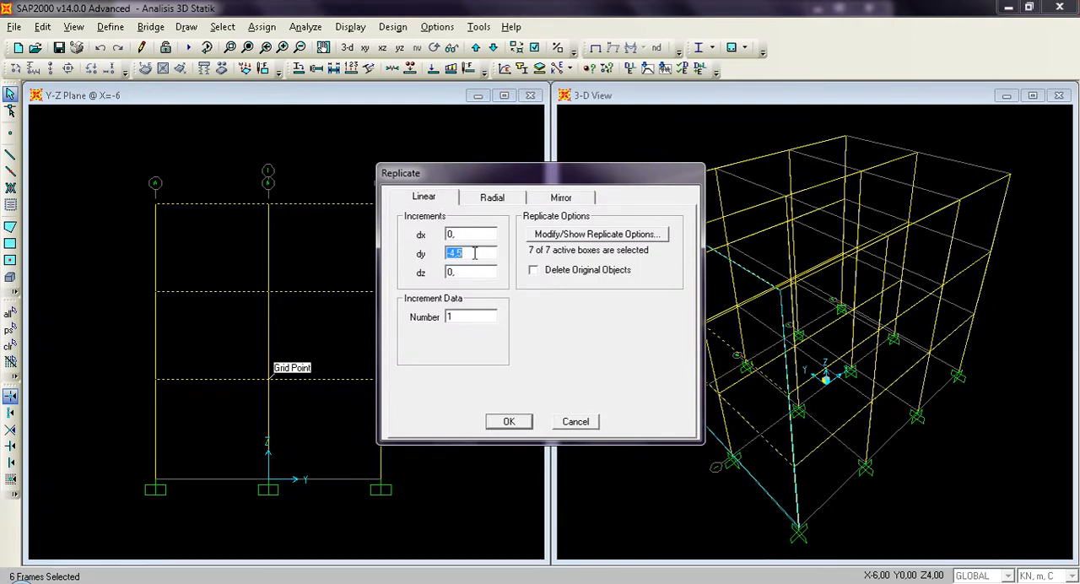
pyautogui.write('0')
pyautogui.doubleClick(474, 235)
pyautogui.write('4')
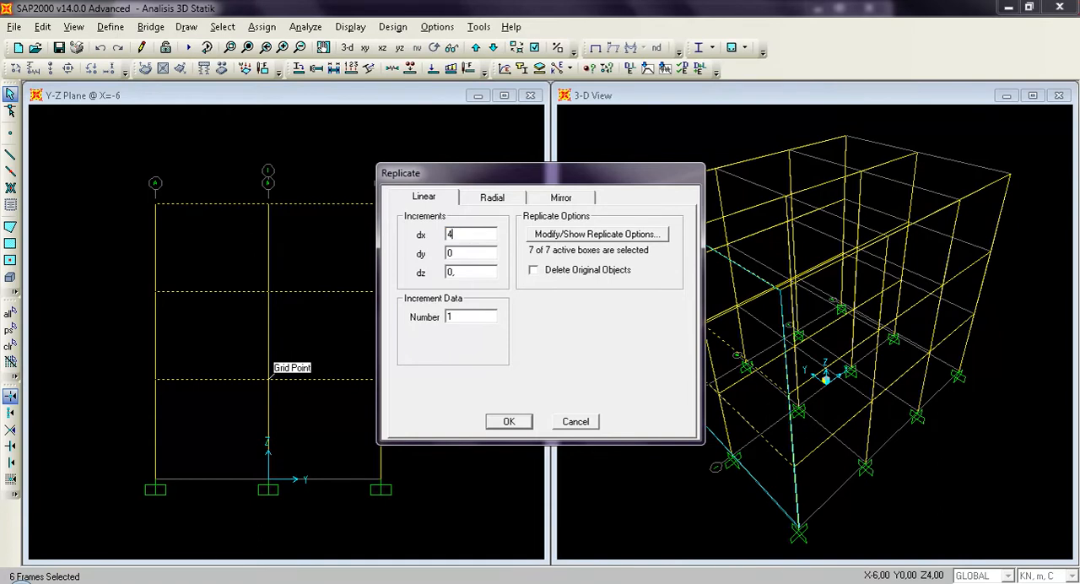
pyautogui.doubleClick(473, 318)
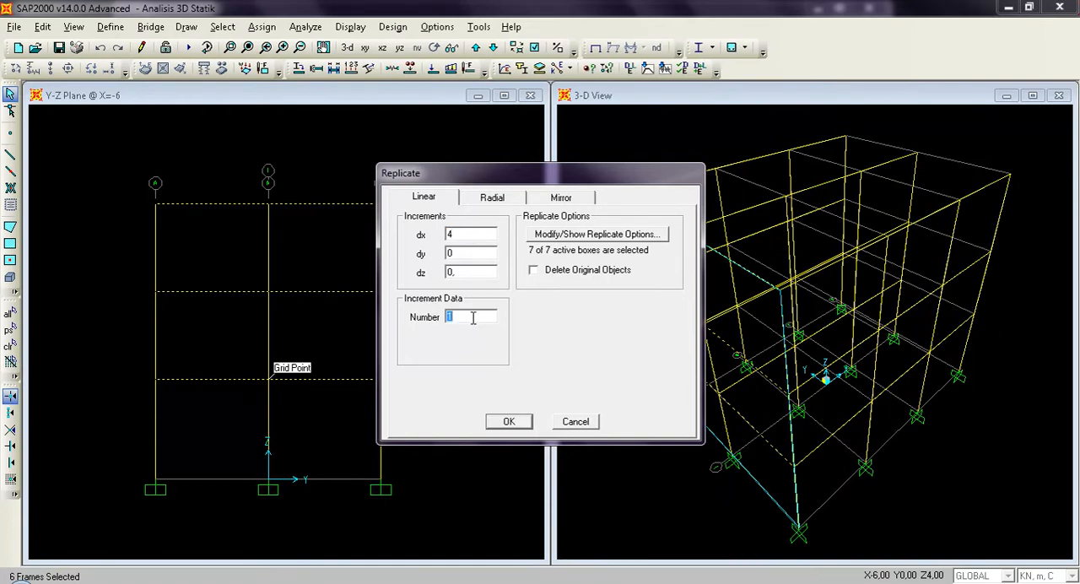
pyautogui.write('3')
pyautogui.click(510, 424)
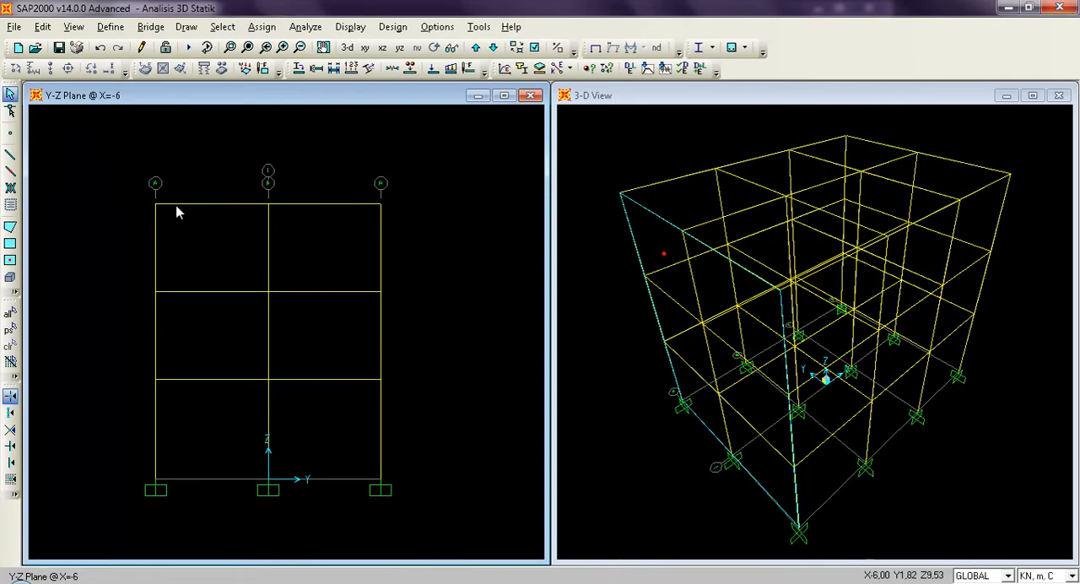
pyautogui.click(59, 48)
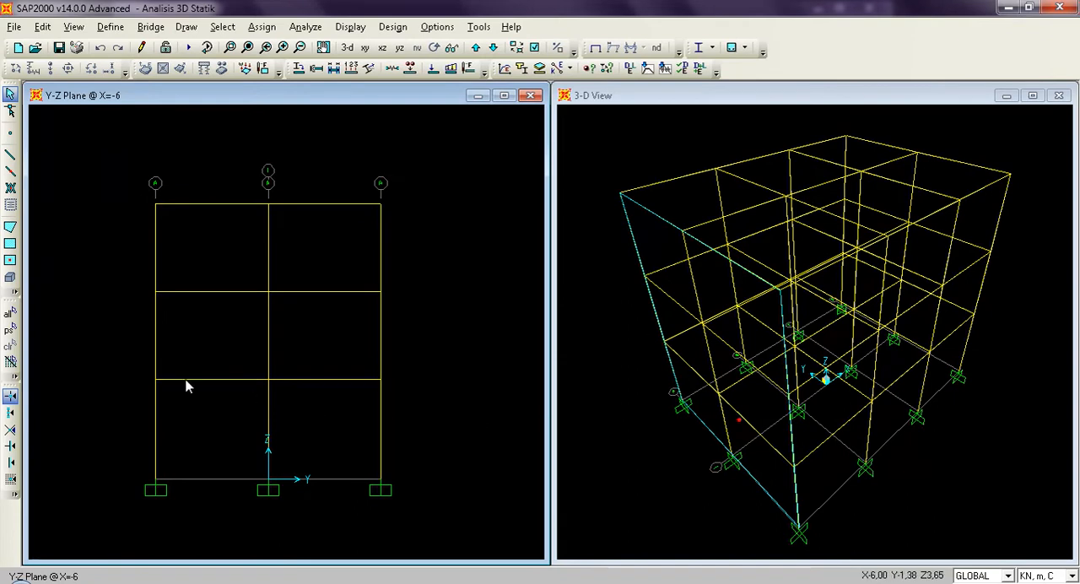
# Delete the existing DEAD distributed frame loads from the whole model, with trapezoidal distances 2 and 3 set to ,25 and ,75.
pyautogui.click(10, 314)
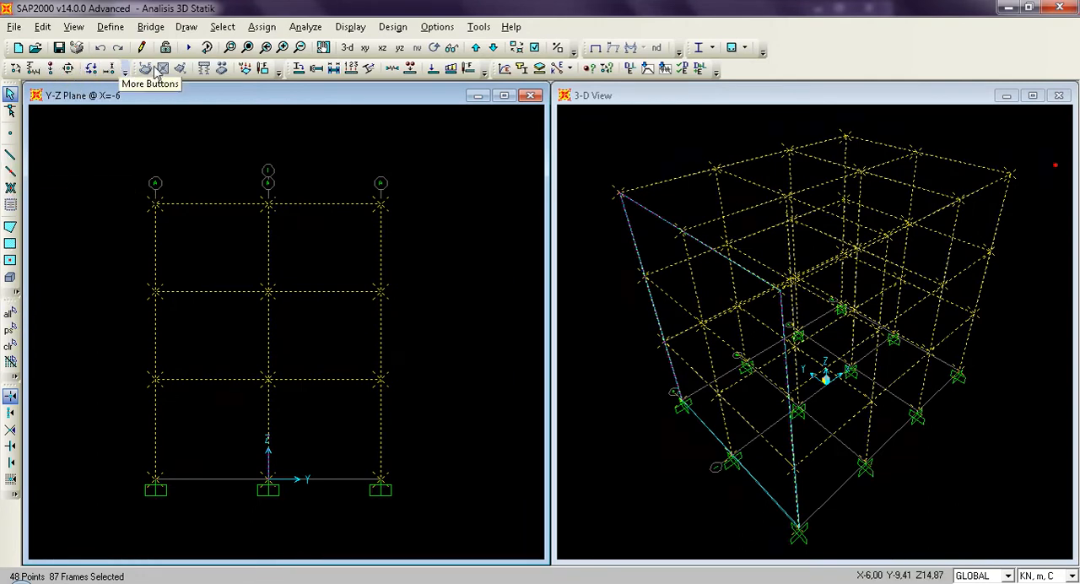
pyautogui.click(262, 27)
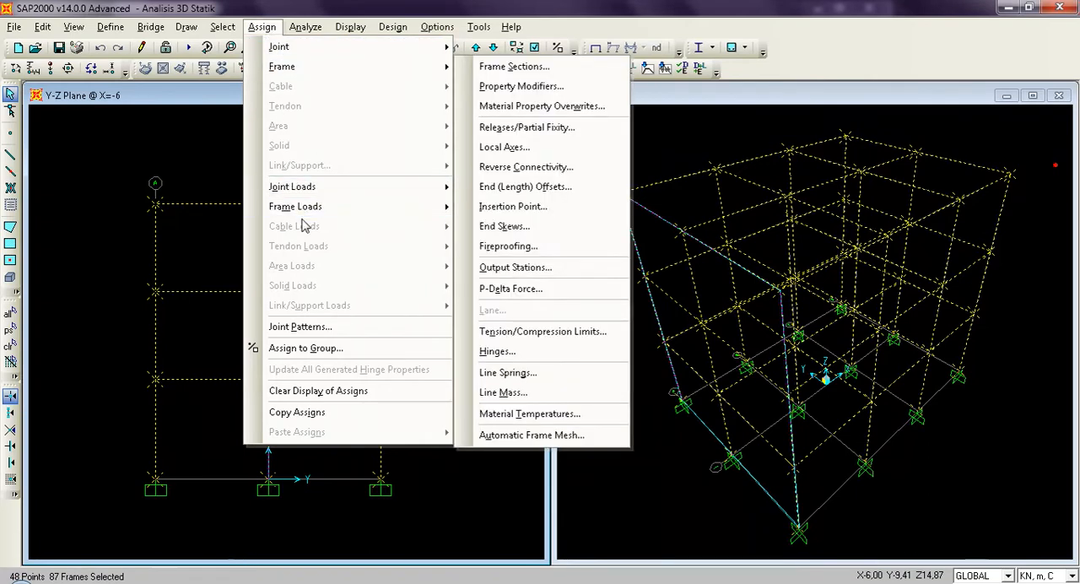
pyautogui.moveTo(306, 214)
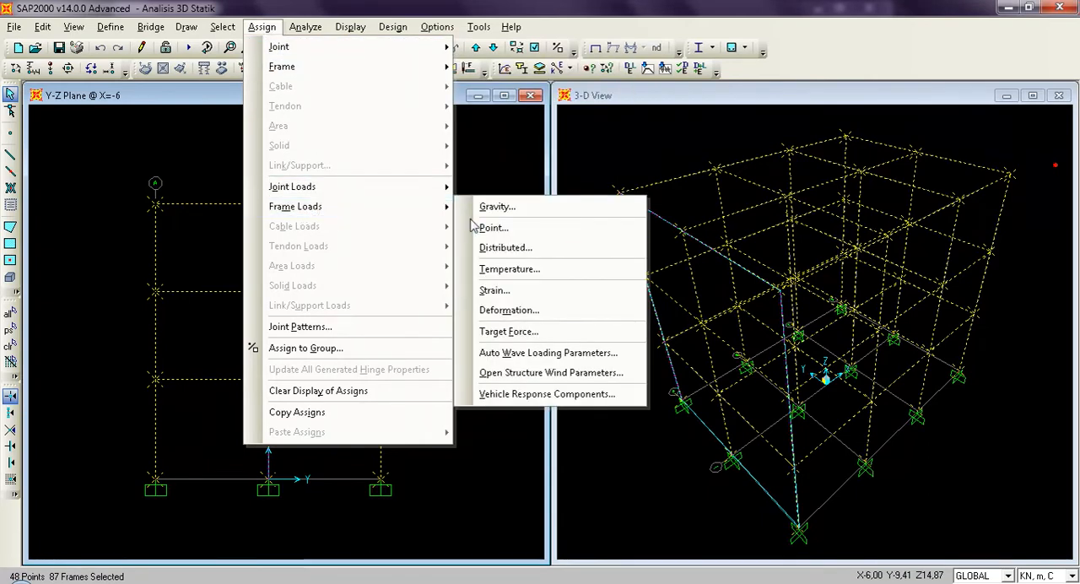
pyautogui.click(504, 248)
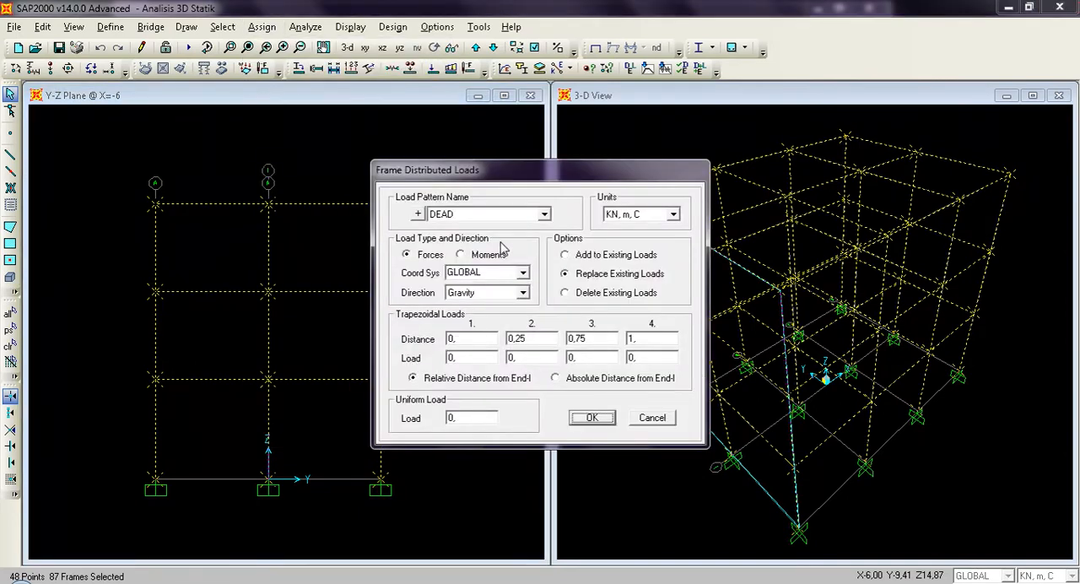
pyautogui.click(544, 215)
pyautogui.click(530, 229)
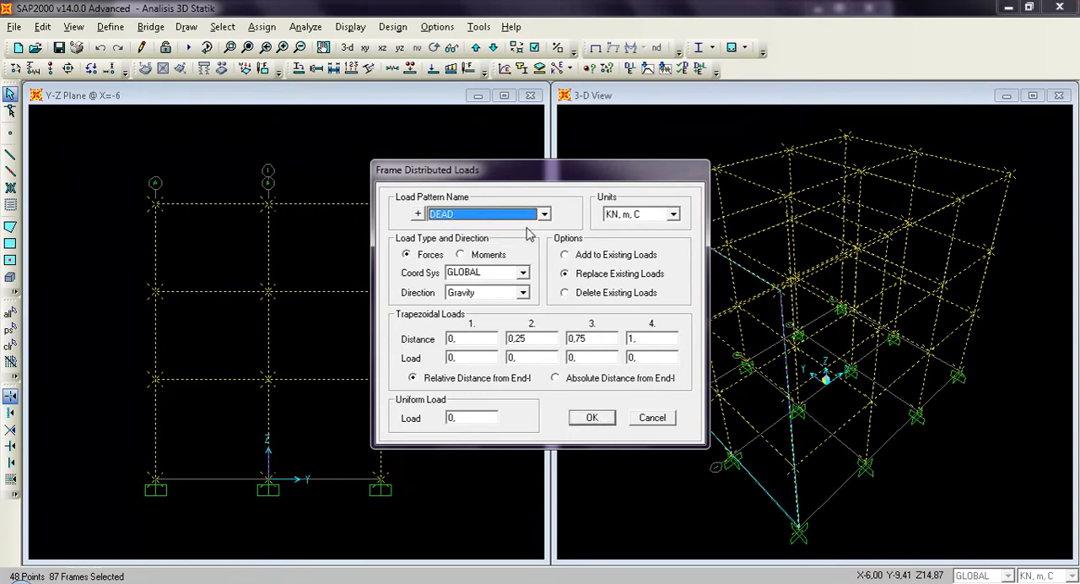
pyautogui.click(565, 296)
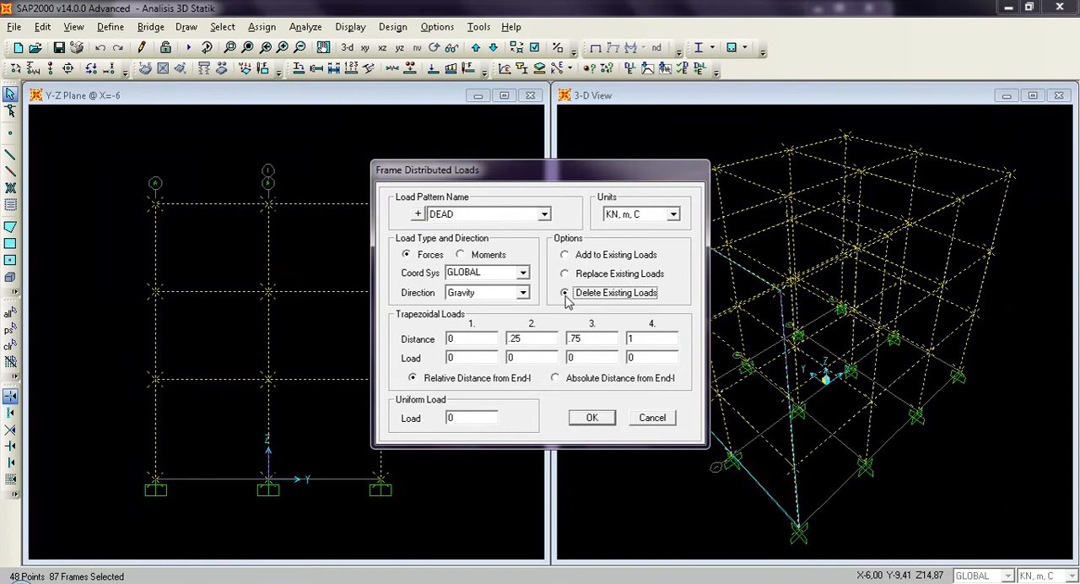
pyautogui.doubleClick(524, 339)
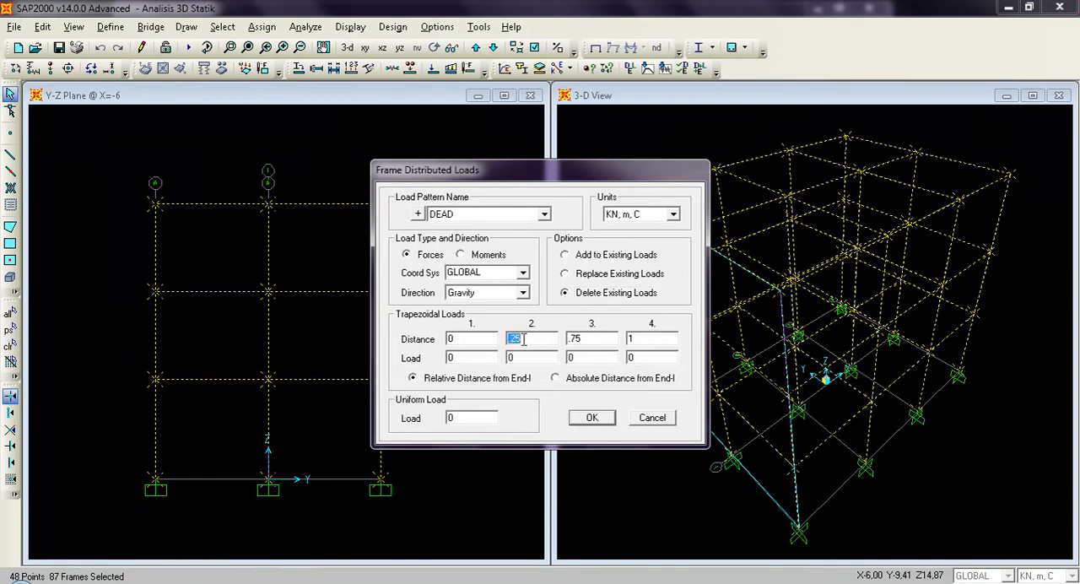
pyautogui.write('.')
pyautogui.doubleClick(588, 339)
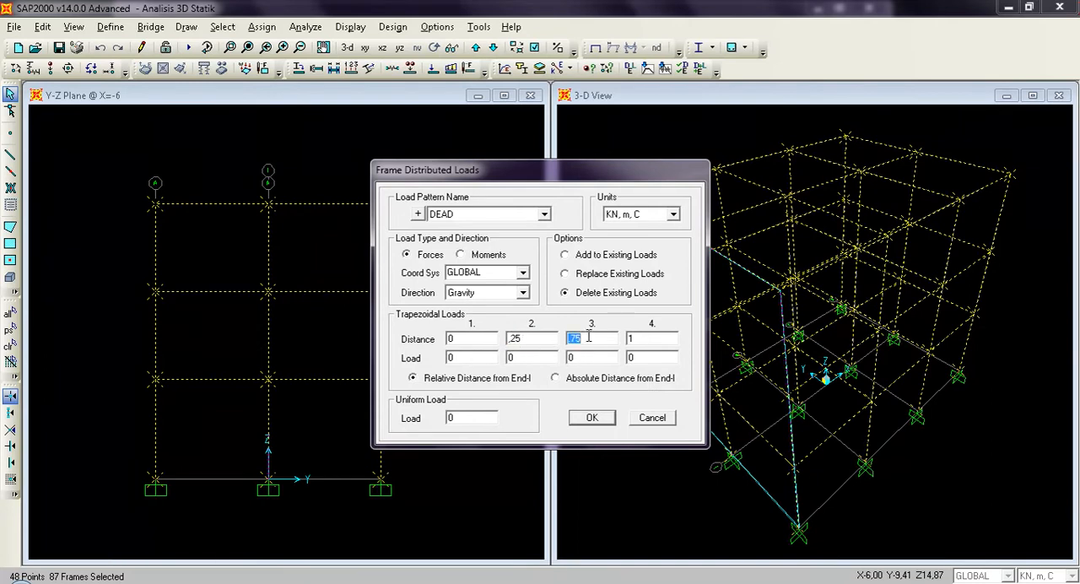
pyautogui.write('.')
pyautogui.click(592, 422)
pyautogui.click(591, 419)
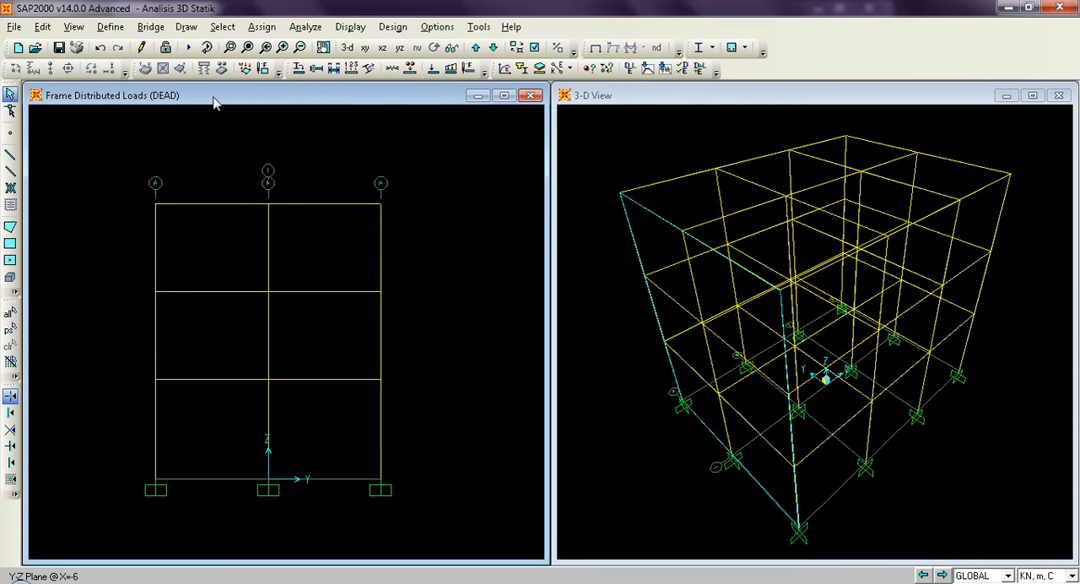
# Delete the existing LIVE distributed loads from all frames, entering trapezoidal distances 2 and 3 as ,25 and ,75, and save the model.
pyautogui.click(11, 314)
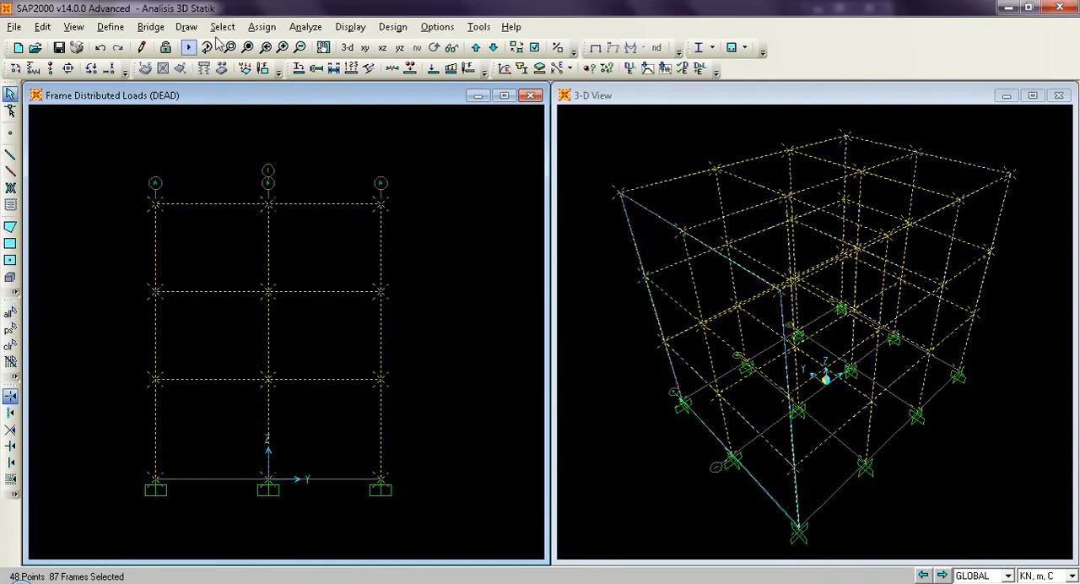
pyautogui.click(261, 27)
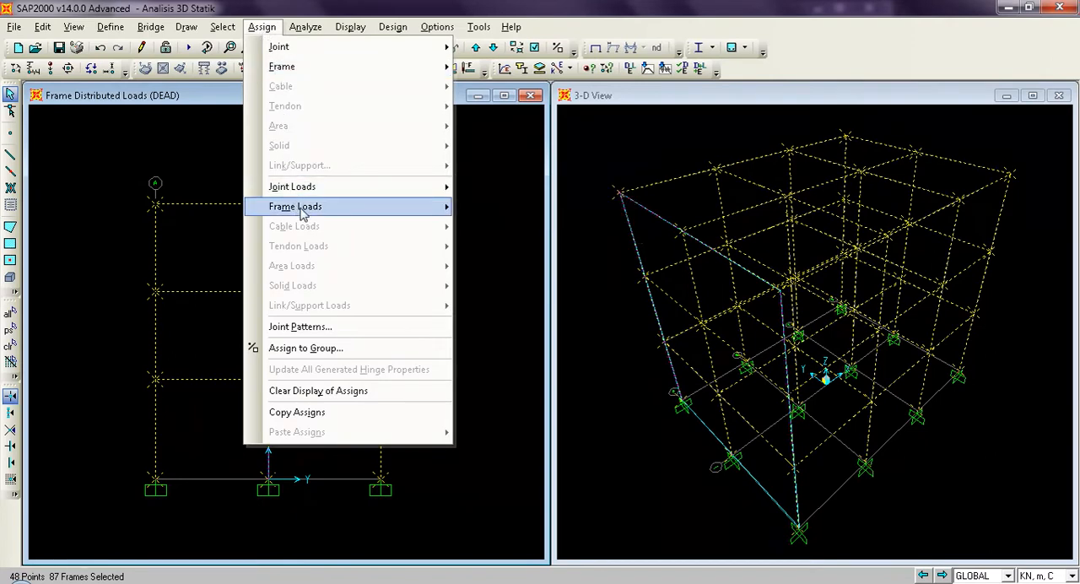
pyautogui.moveTo(302, 211)
pyautogui.click(513, 249)
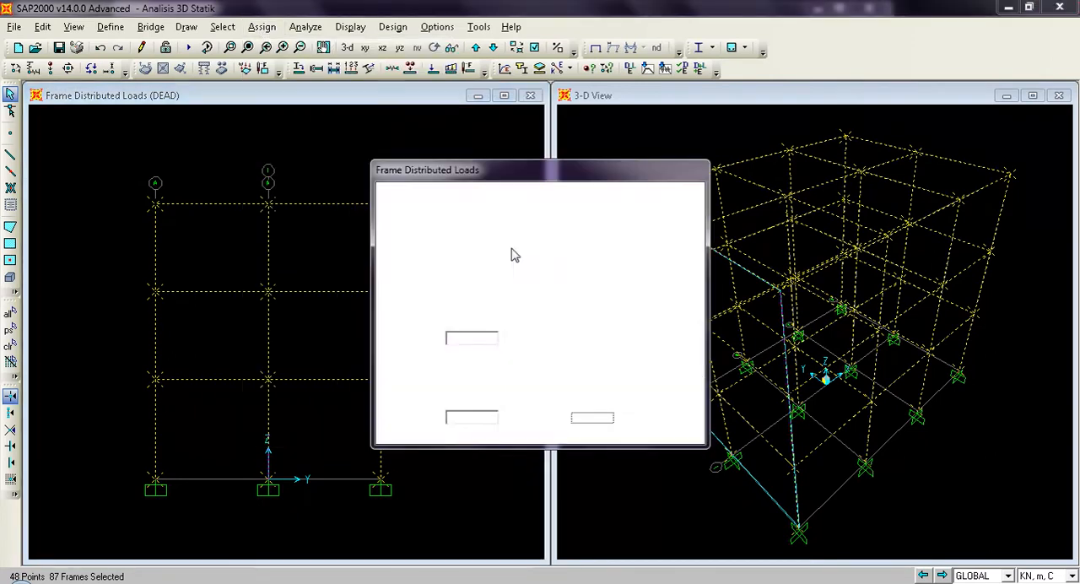
pyautogui.click(512, 216)
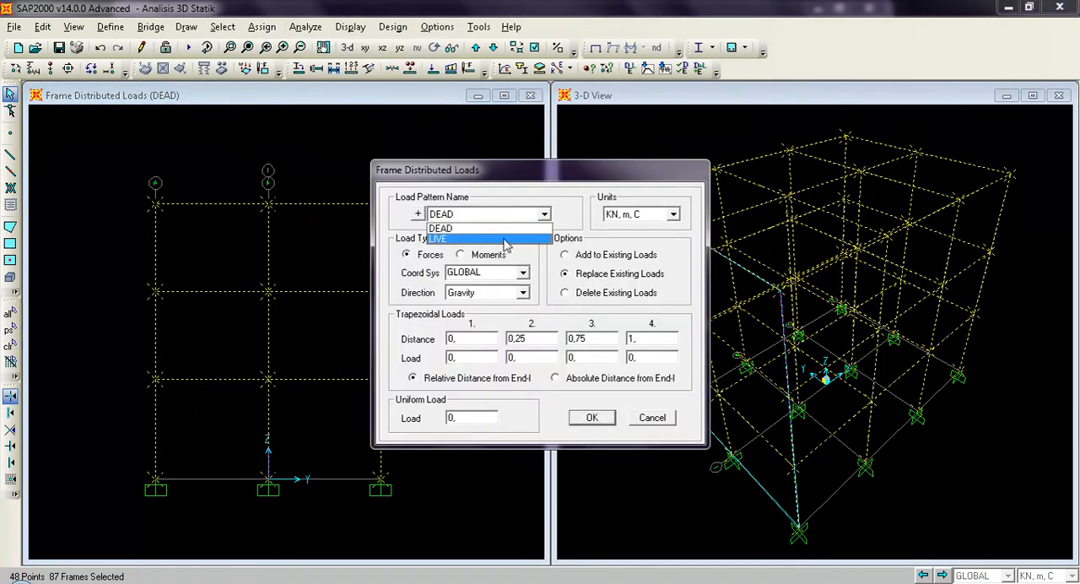
pyautogui.click(505, 240)
pyautogui.click(598, 293)
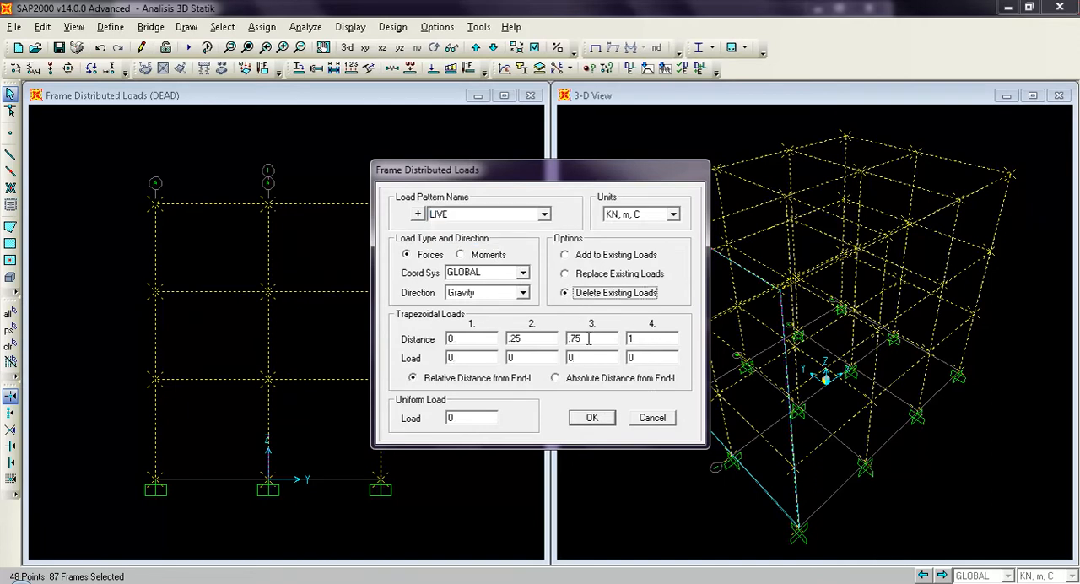
pyautogui.doubleClick(529, 338)
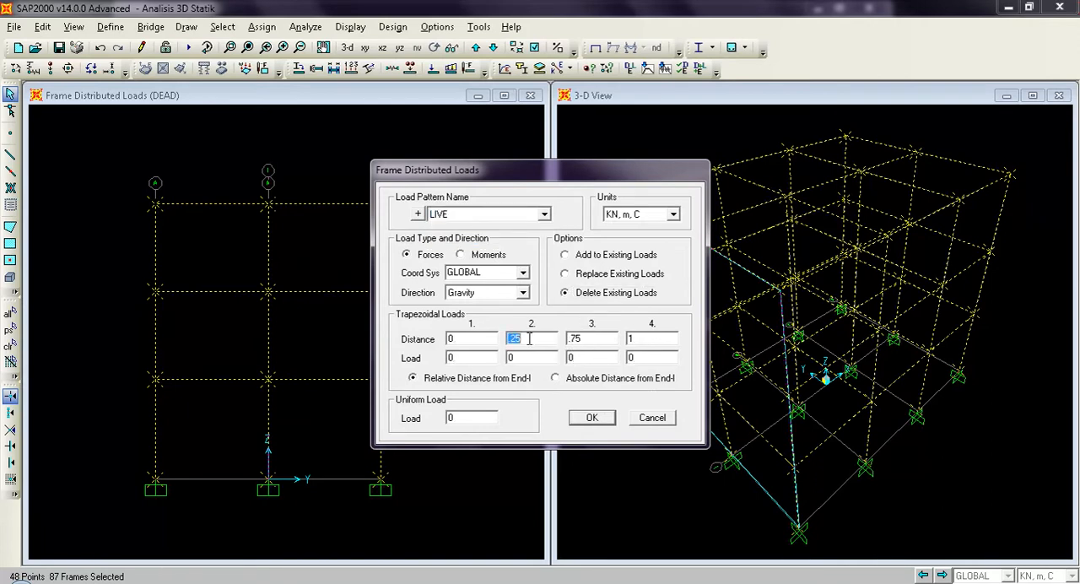
pyautogui.write('.25')
pyautogui.doubleClick(591, 339)
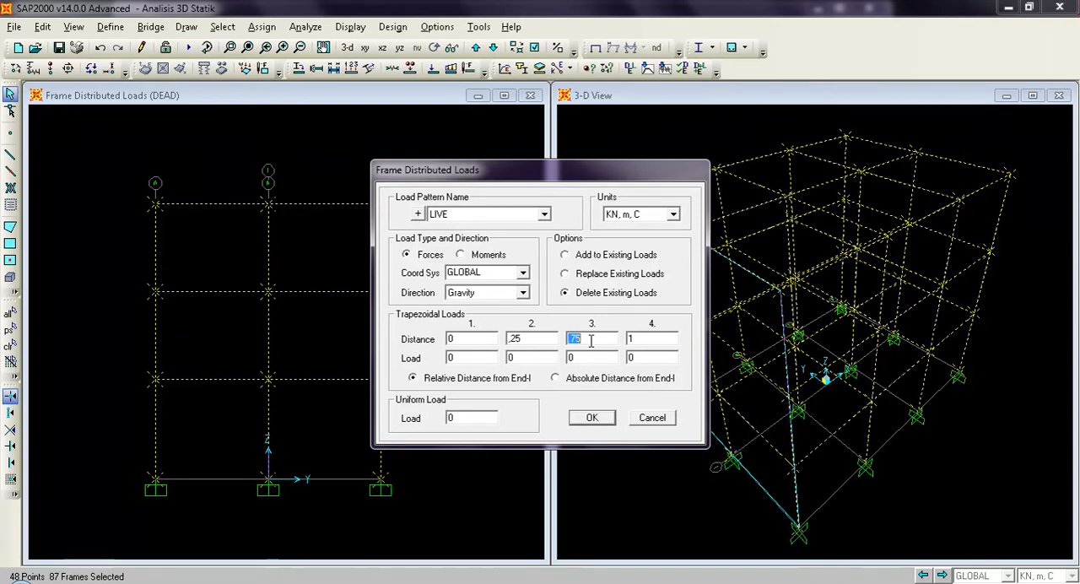
pyautogui.write('.7')
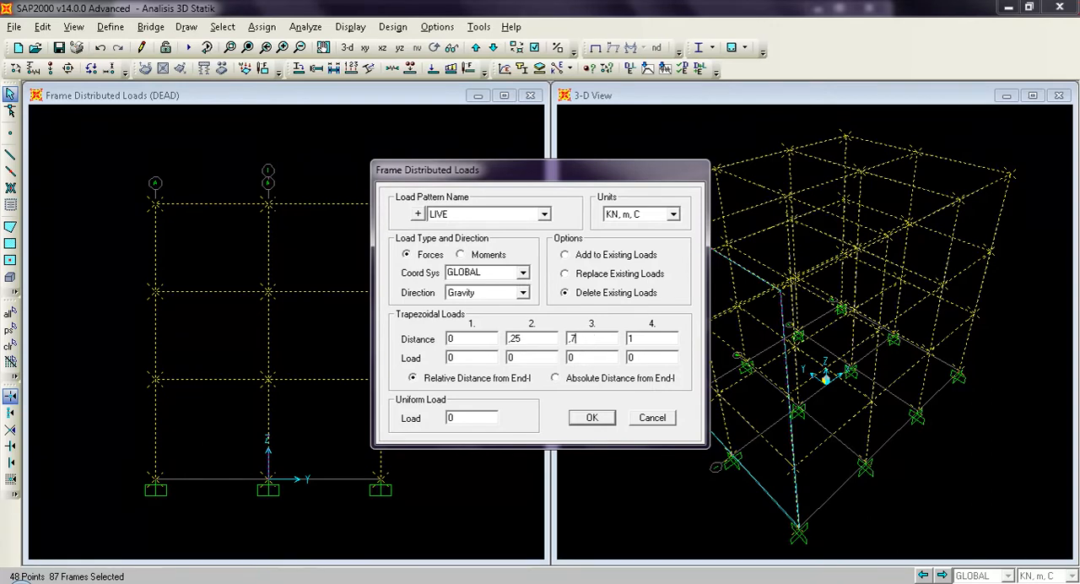
pyautogui.click(600, 421)
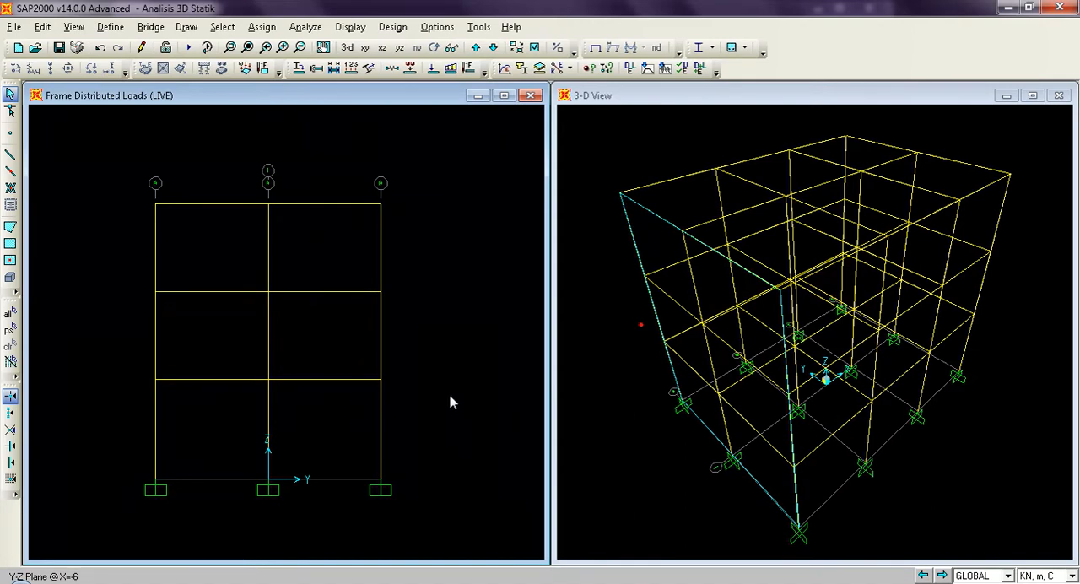
pyautogui.click(59, 48)
# Delete the existing joint forces of the DEAD load pattern from all joints of the model.
pyautogui.click(11, 314)
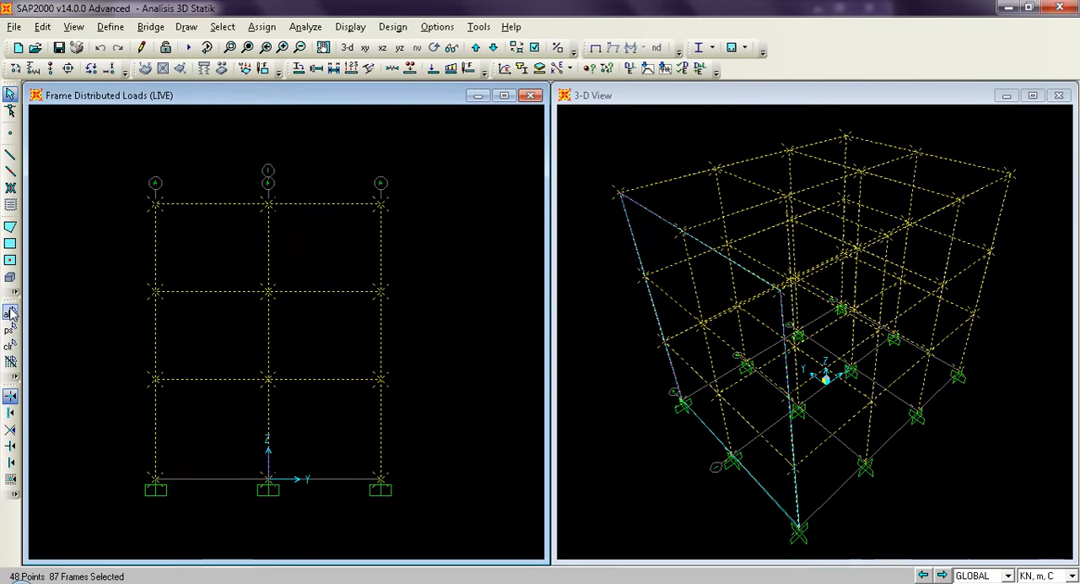
pyautogui.click(261, 27)
pyautogui.moveTo(324, 193)
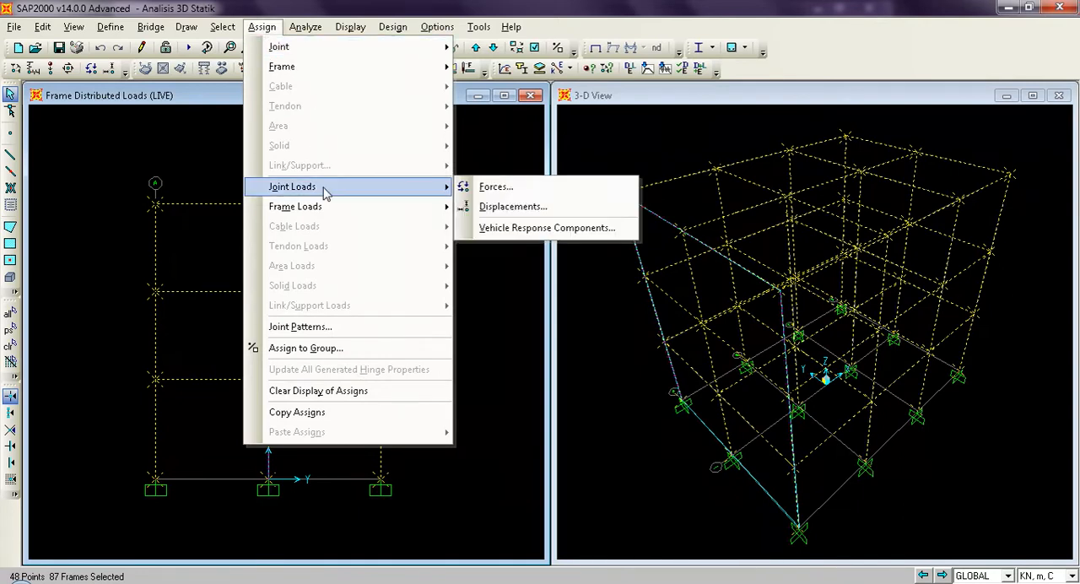
pyautogui.click(494, 188)
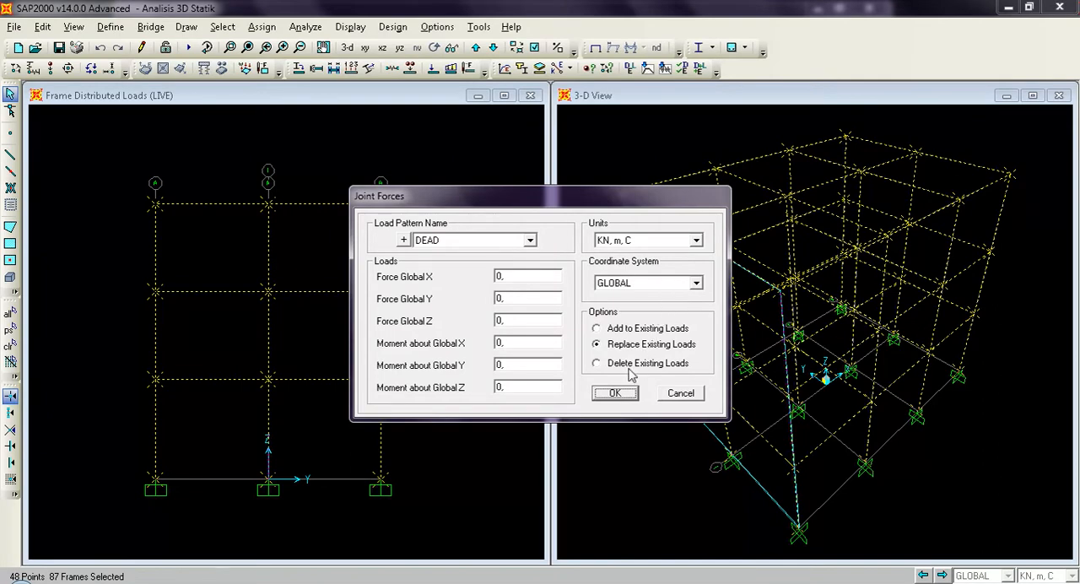
pyautogui.click(597, 364)
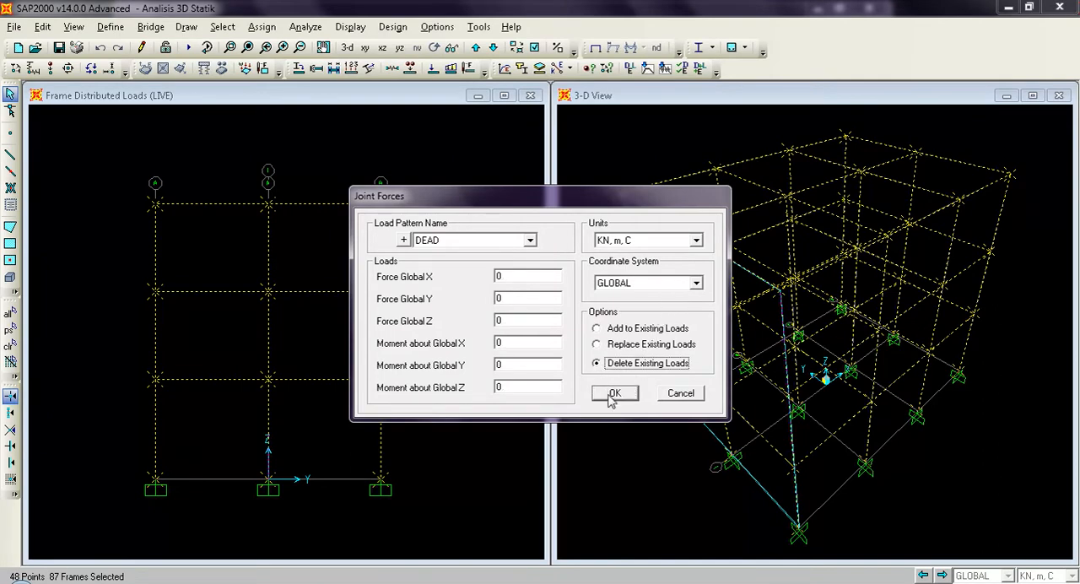
pyautogui.click(613, 394)
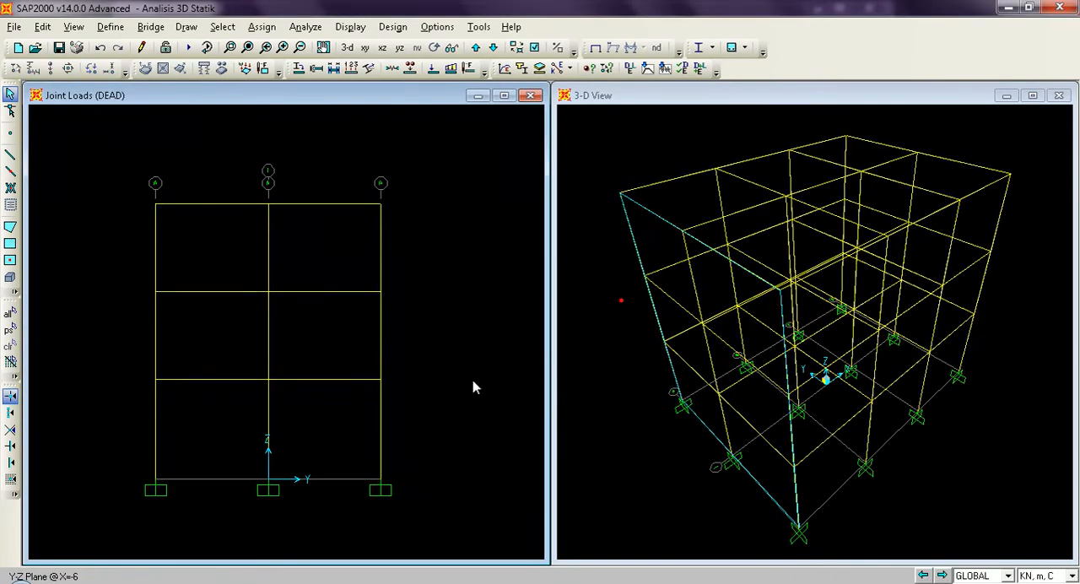
# Delete the existing joint forces of the LIVE load pattern from all joints of the model.
pyautogui.click(10, 314)
pyautogui.click(261, 27)
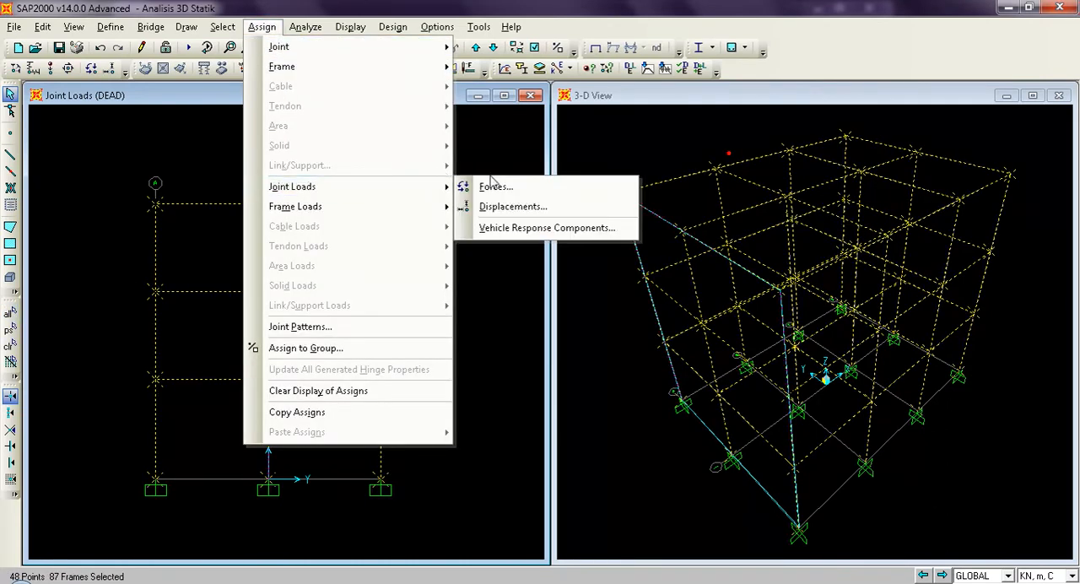
pyautogui.click(497, 186)
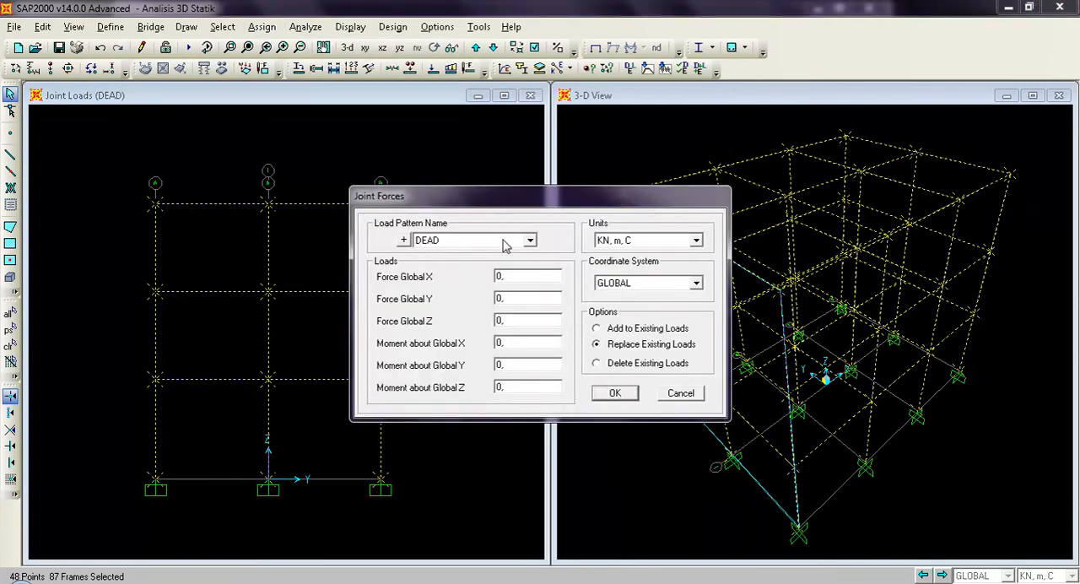
pyautogui.click(505, 245)
pyautogui.click(497, 268)
pyautogui.click(618, 366)
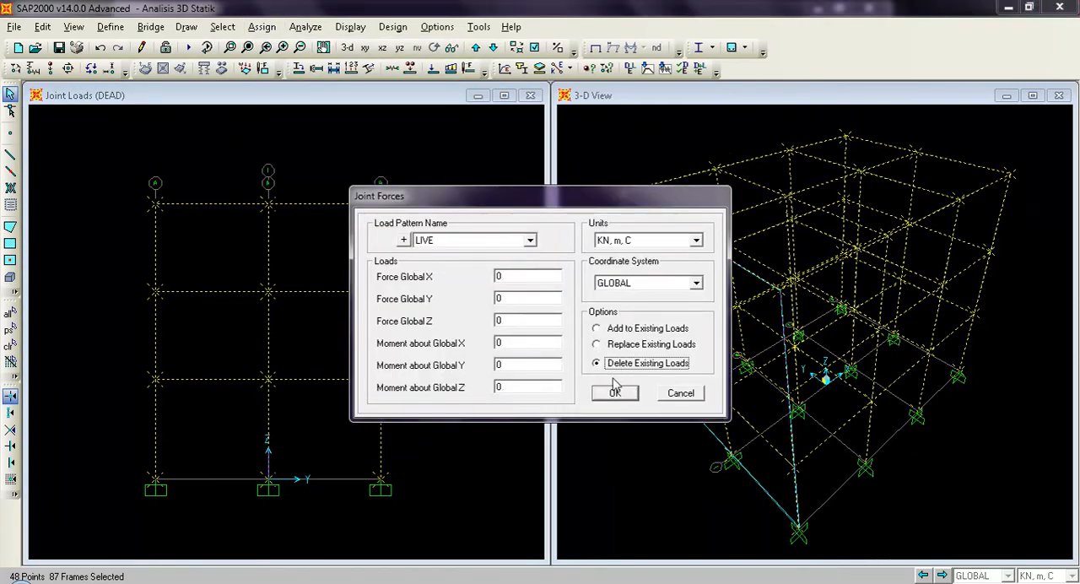
pyautogui.click(615, 393)
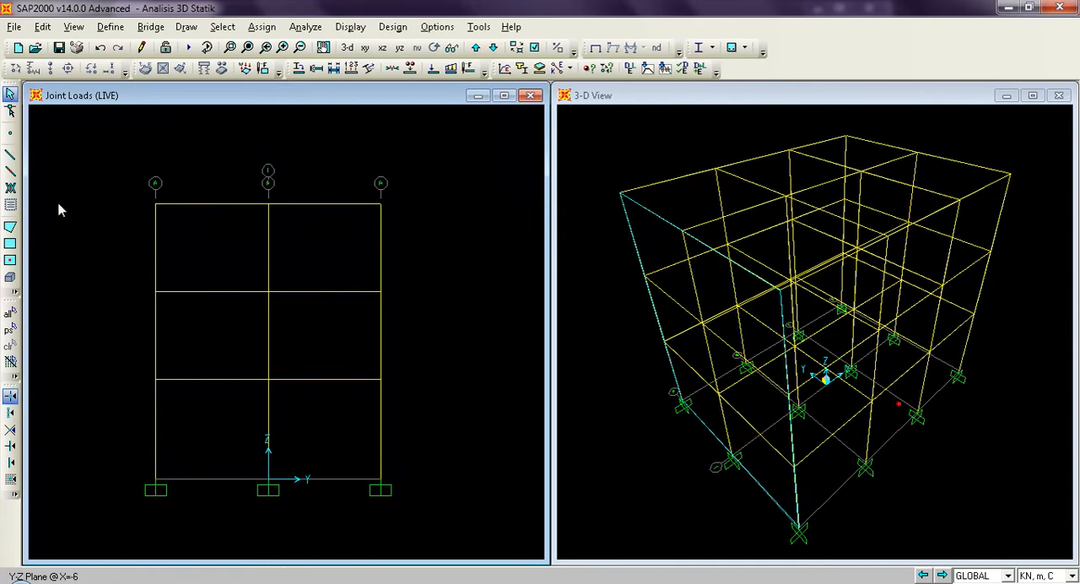
# Save the model and add a new area section of type Shell named Lantai.
pyautogui.click(59, 47)
pyautogui.click(123, 31)
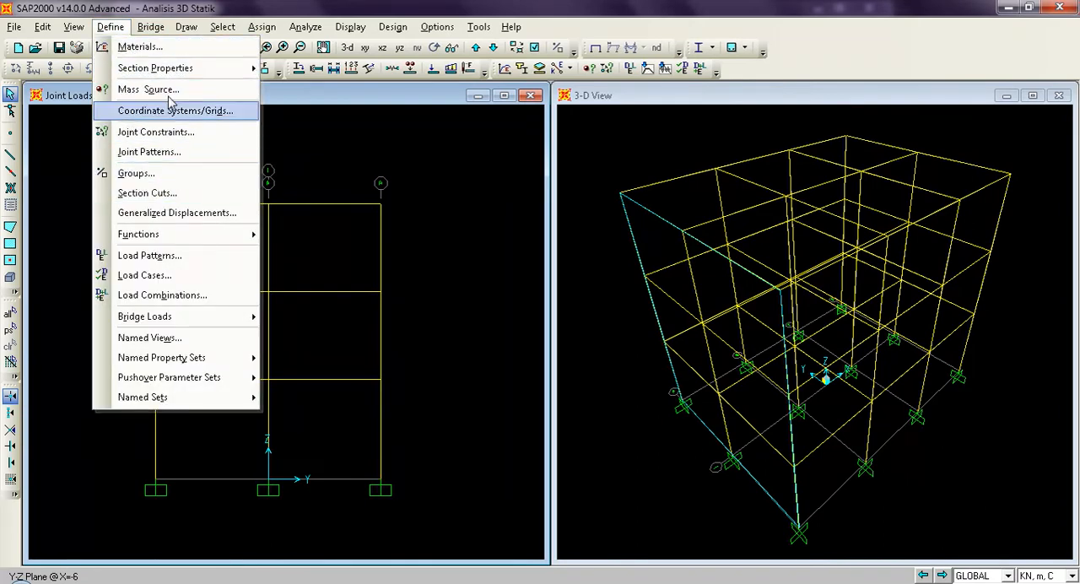
pyautogui.moveTo(177, 77)
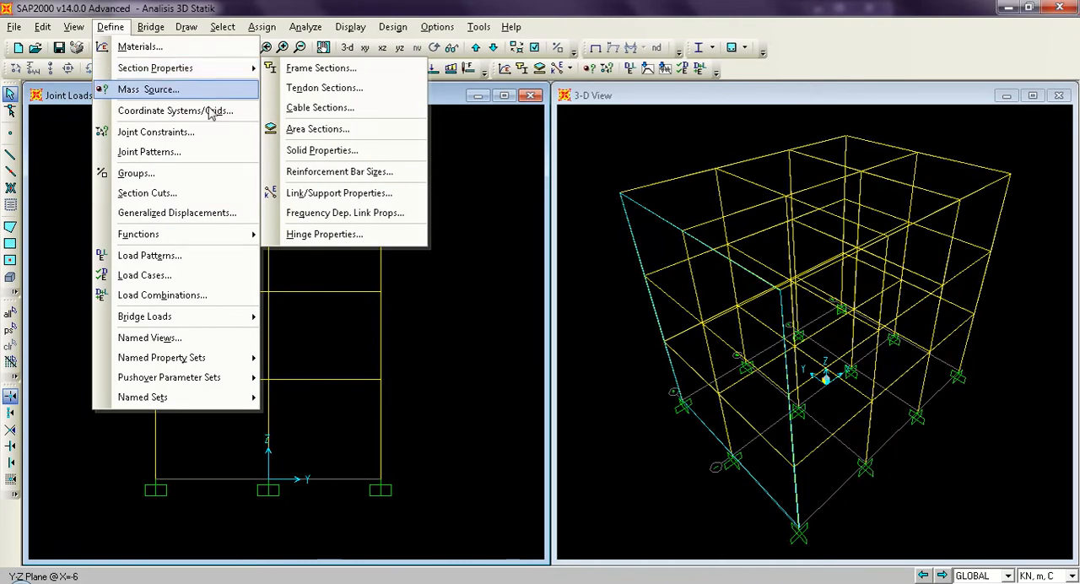
pyautogui.click(321, 135)
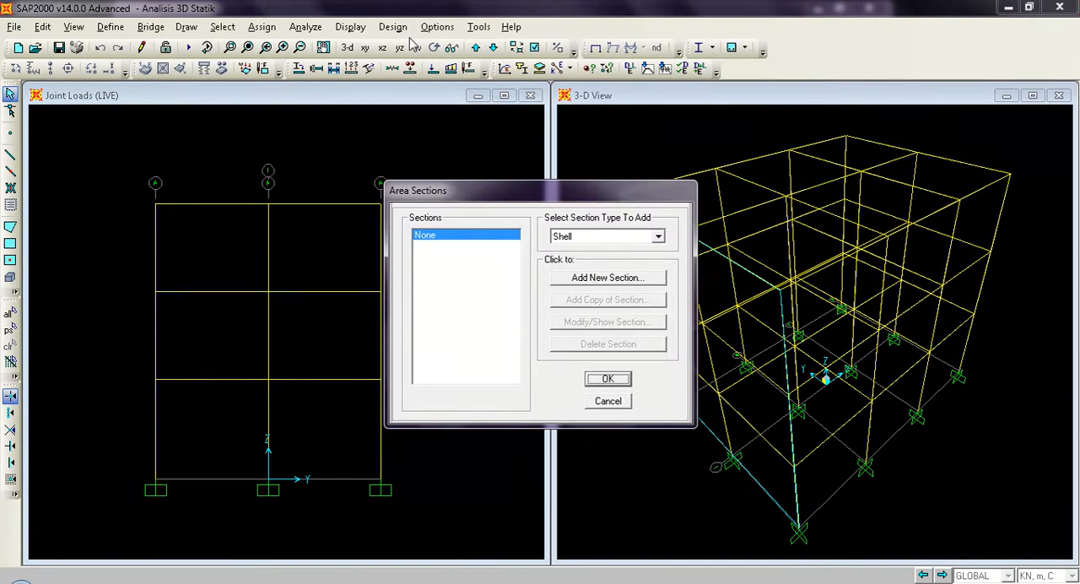
pyautogui.click(658, 237)
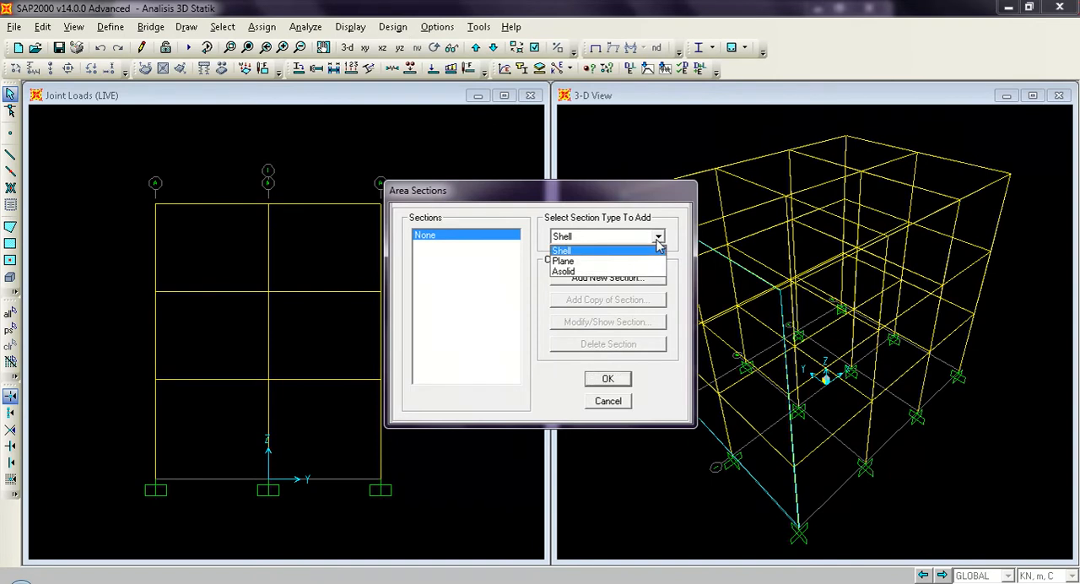
pyautogui.click(656, 252)
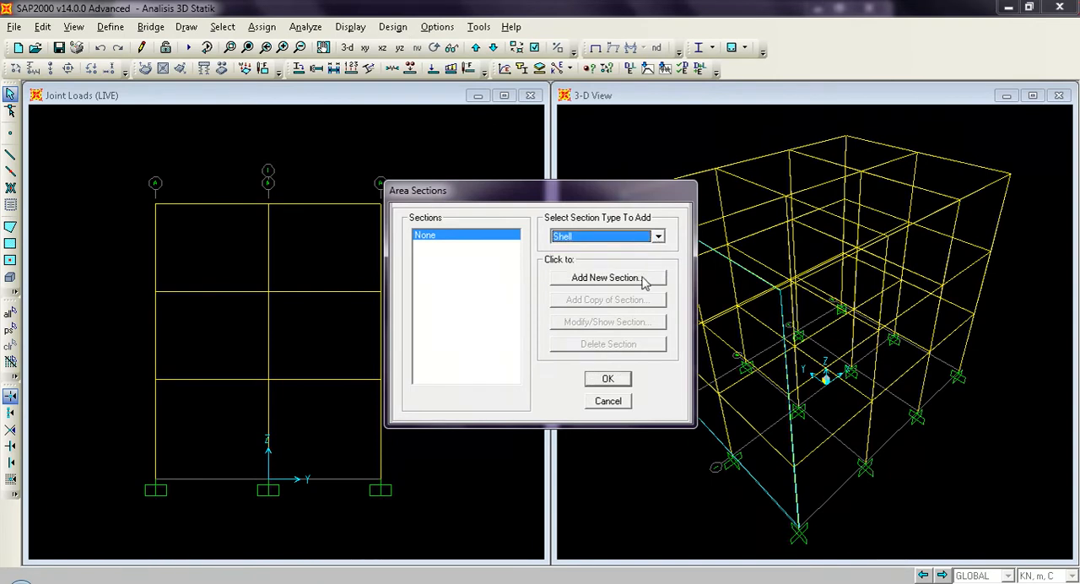
pyautogui.click(605, 278)
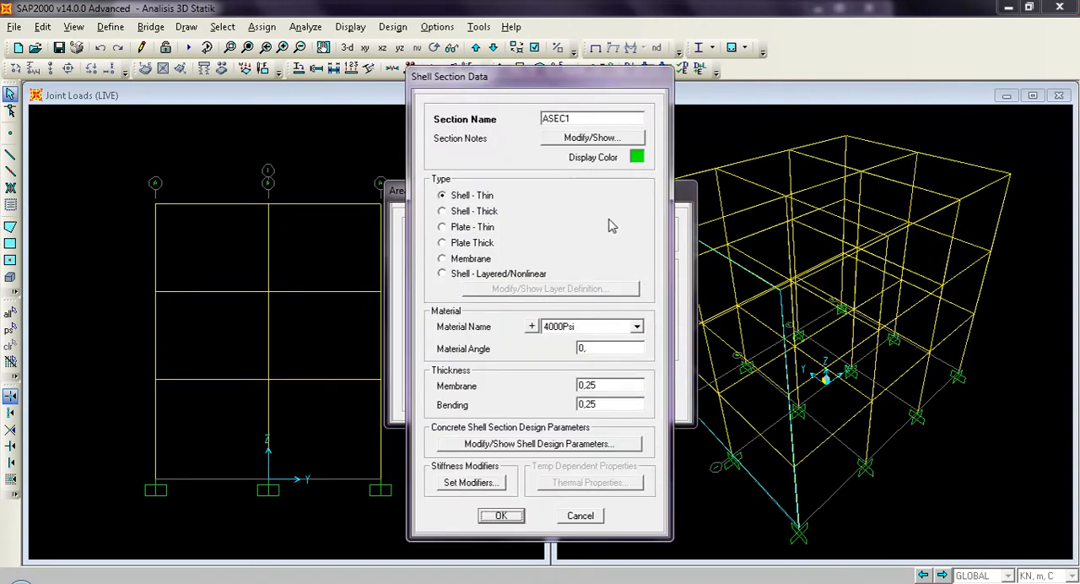
pyautogui.doubleClick(600, 117)
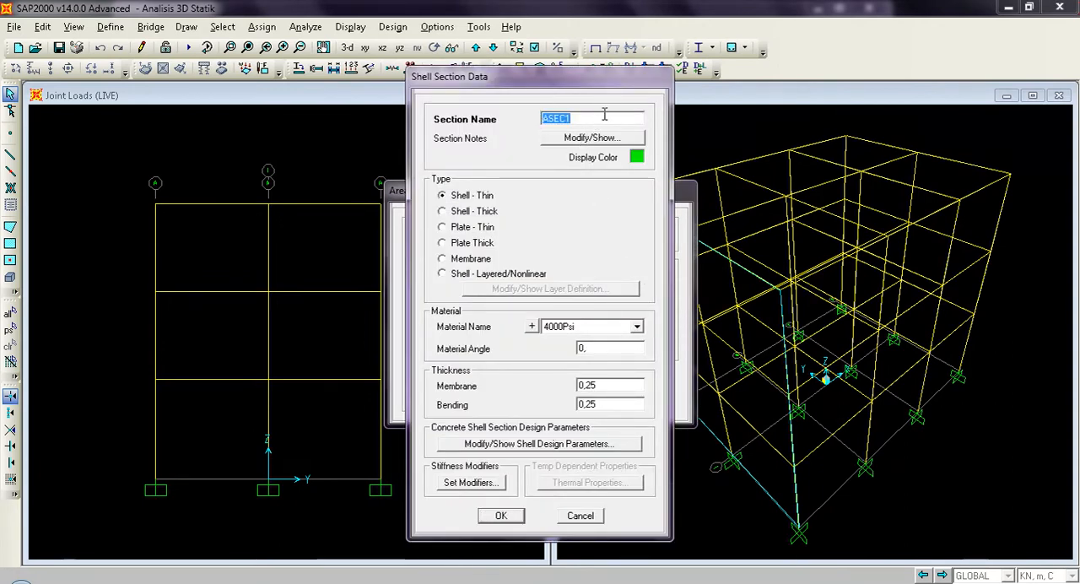
pyautogui.write('Lan')
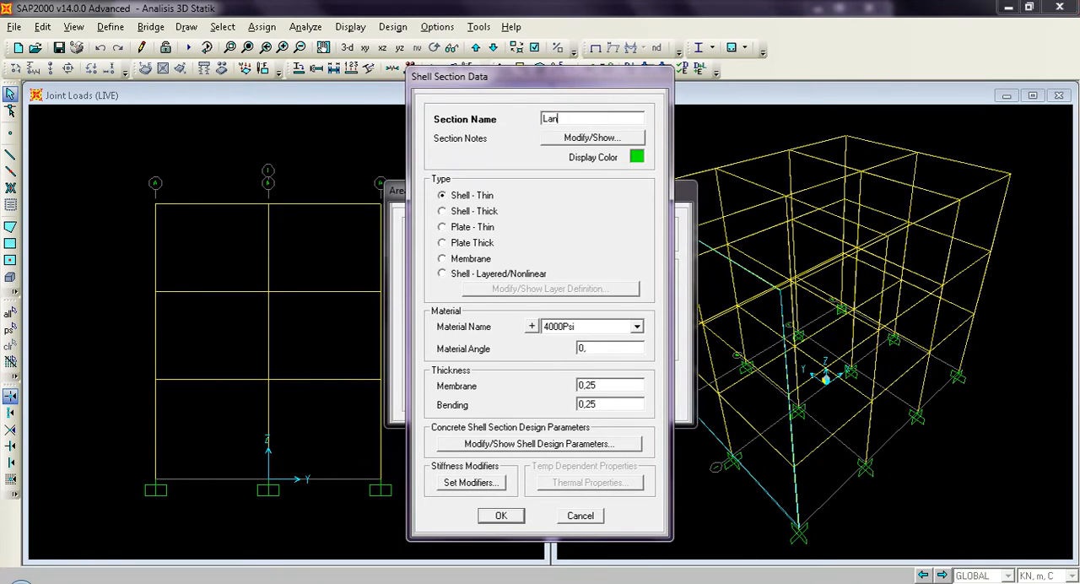
pyautogui.write('tai')
# Define the Lantai section as Shell - Thin with material BETON and membrane and bending thicknesses of 0,12.
pyautogui.click(468, 198)
pyautogui.click(637, 328)
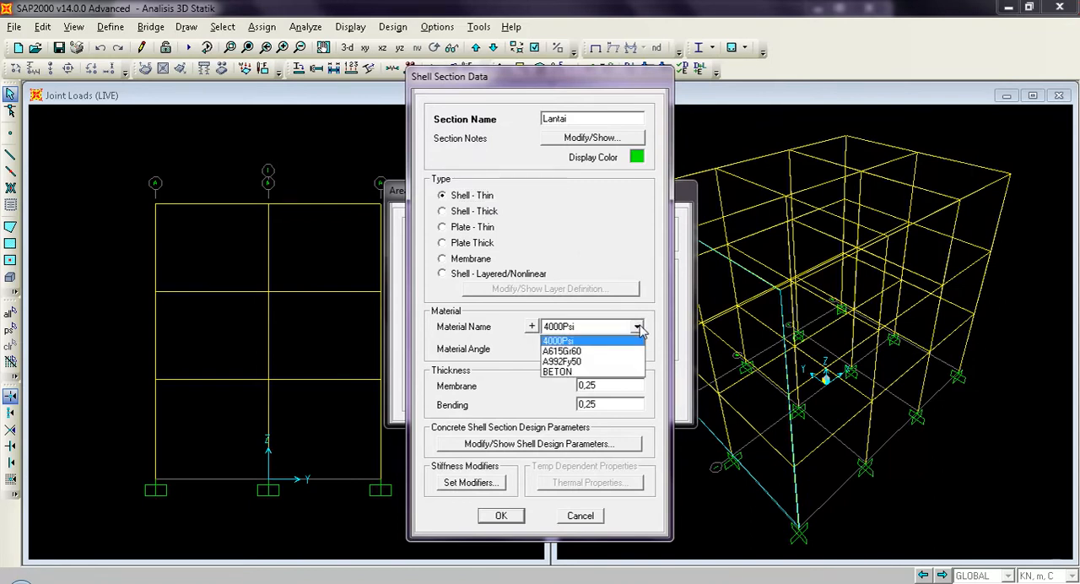
pyautogui.click(615, 373)
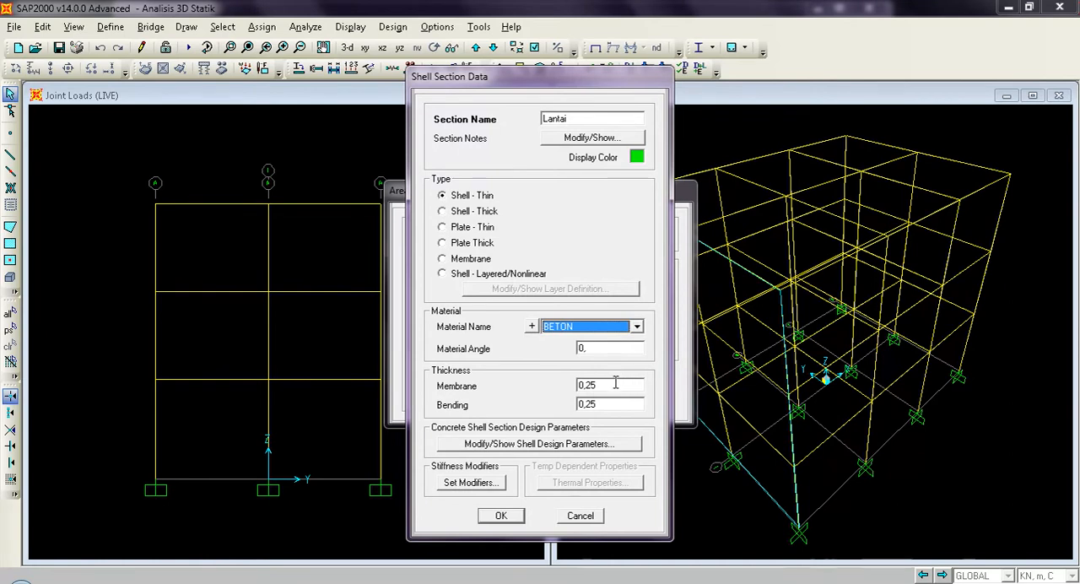
pyautogui.doubleClick(619, 385)
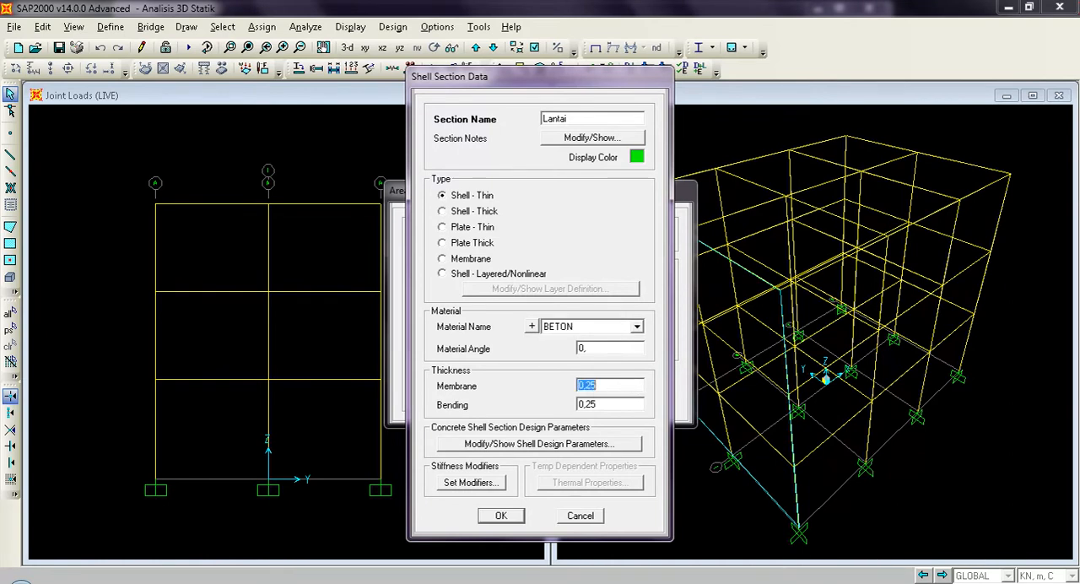
pyautogui.write('0,12')
pyautogui.doubleClick(615, 405)
pyautogui.write('0,12')
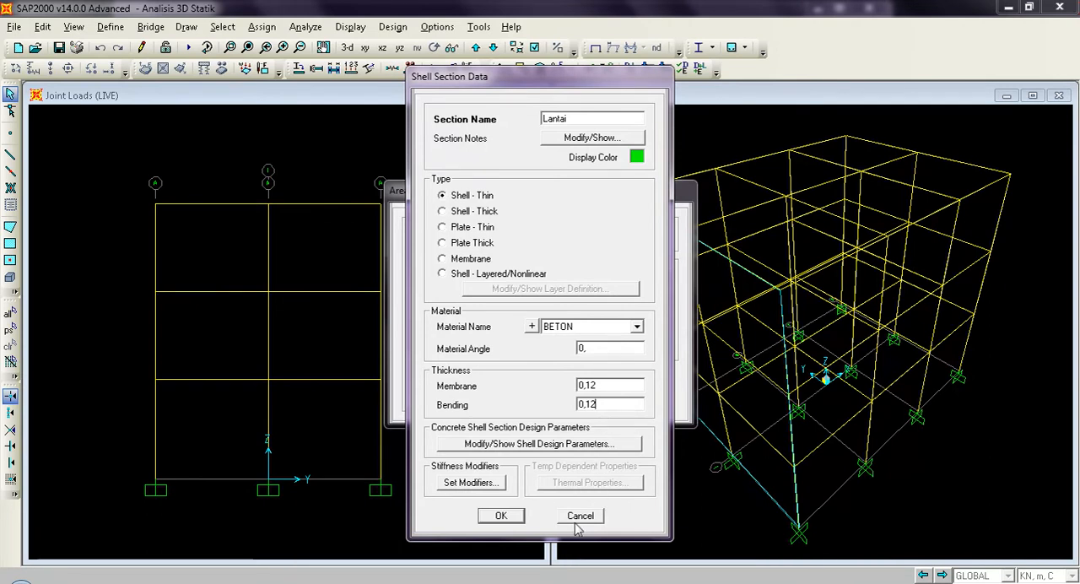
pyautogui.click(501, 516)
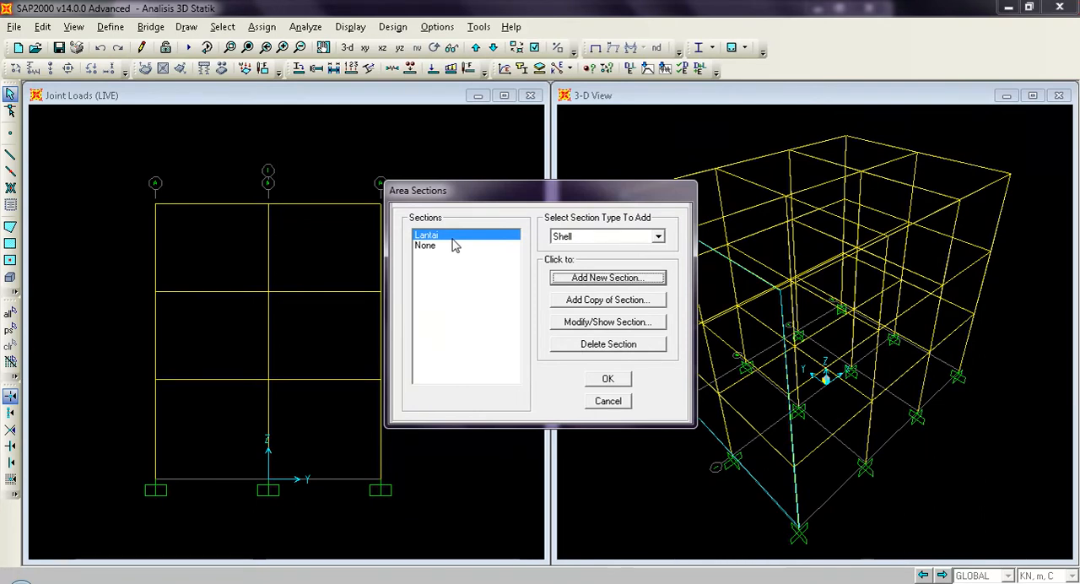
# Add a copy of the Lantai area section and name it Atap.
pyautogui.click(593, 302)
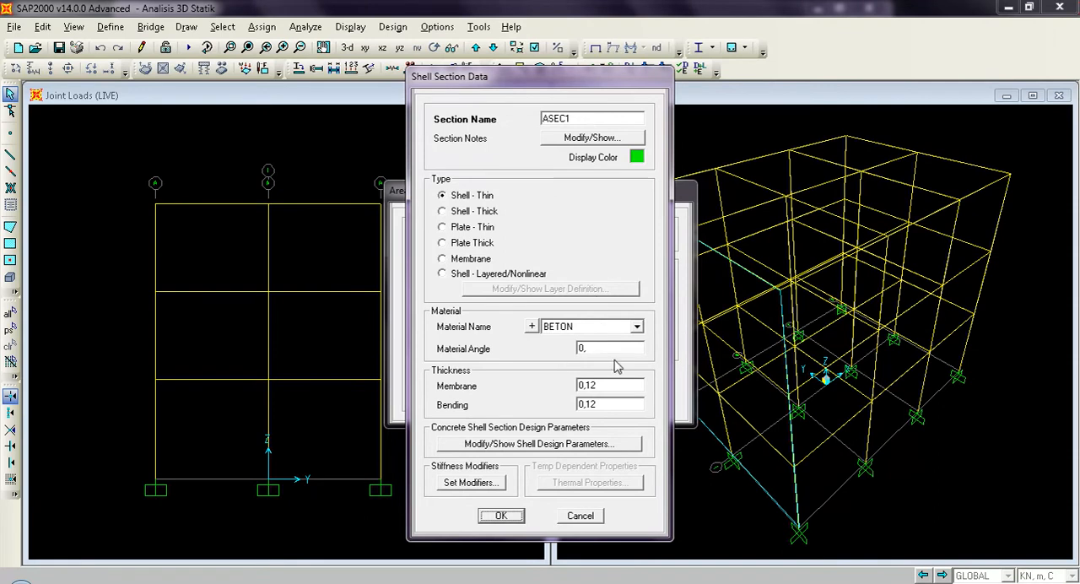
pyautogui.doubleClick(594, 122)
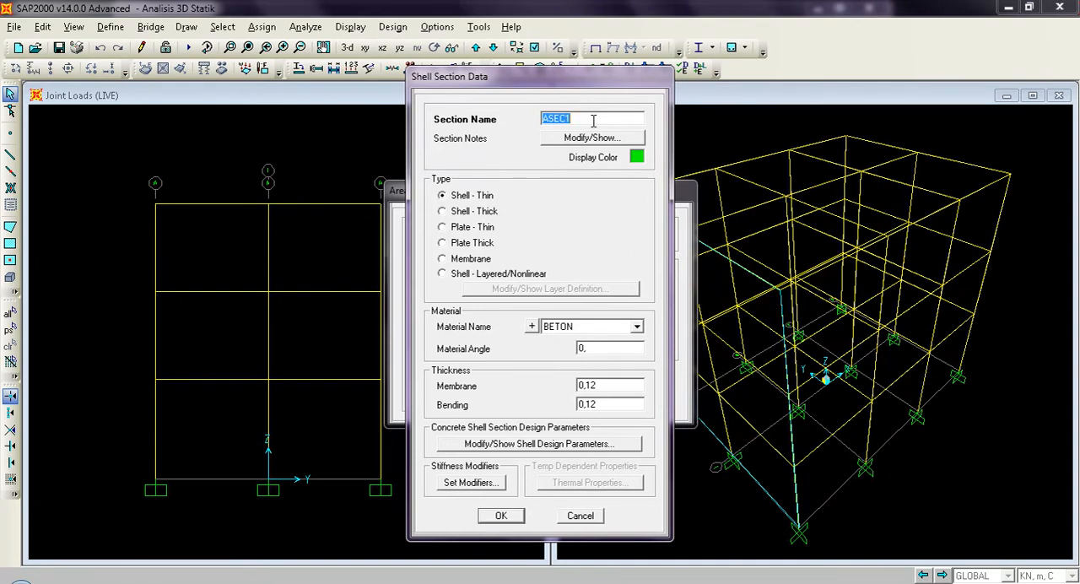
pyautogui.write('Atap')
# Set the Atap section's membrane and bending thicknesses to 0,10 and accept the area section definitions.
pyautogui.click(627, 386)
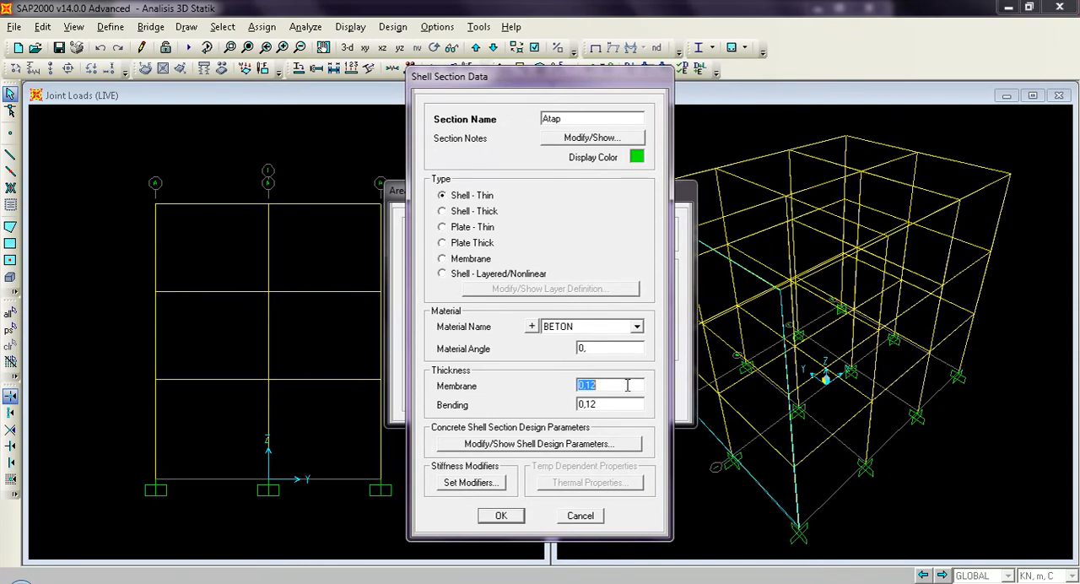
pyautogui.write('0,10')
pyautogui.click(619, 403)
pyautogui.write('01,10')
pyautogui.click(502, 516)
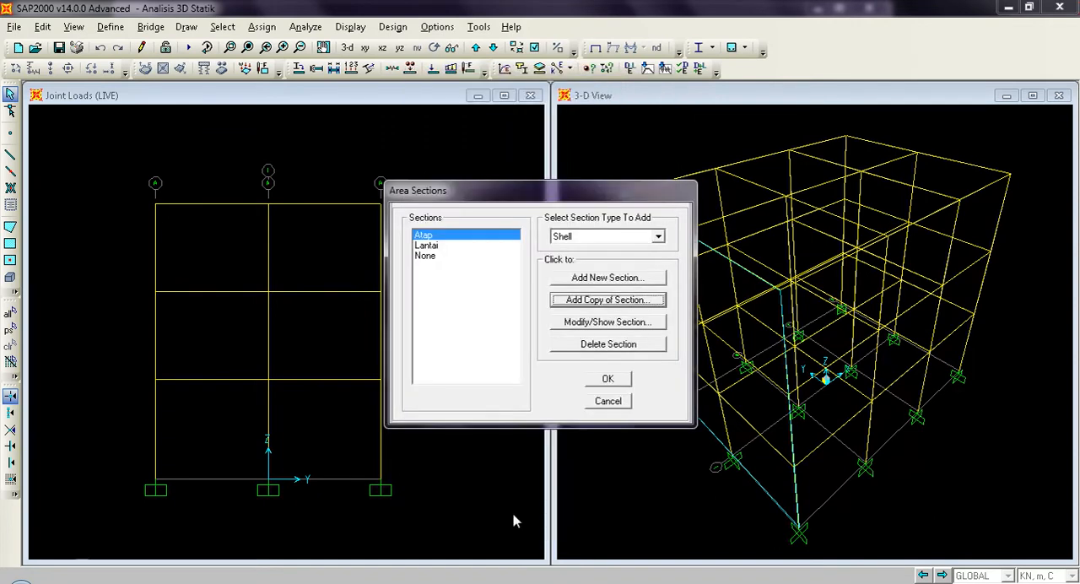
pyautogui.click(438, 245)
pyautogui.click(439, 236)
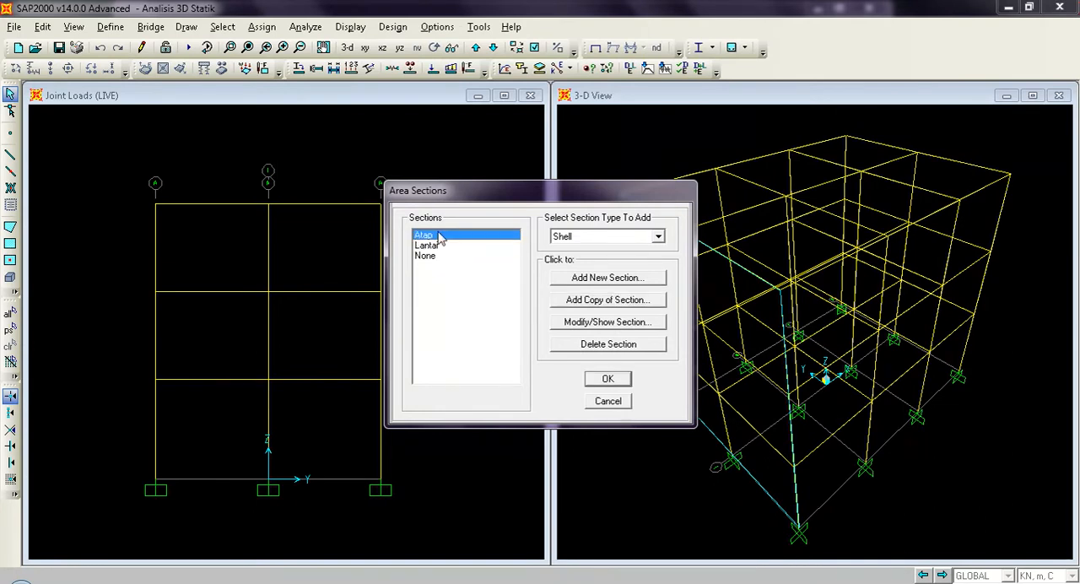
pyautogui.click(615, 384)
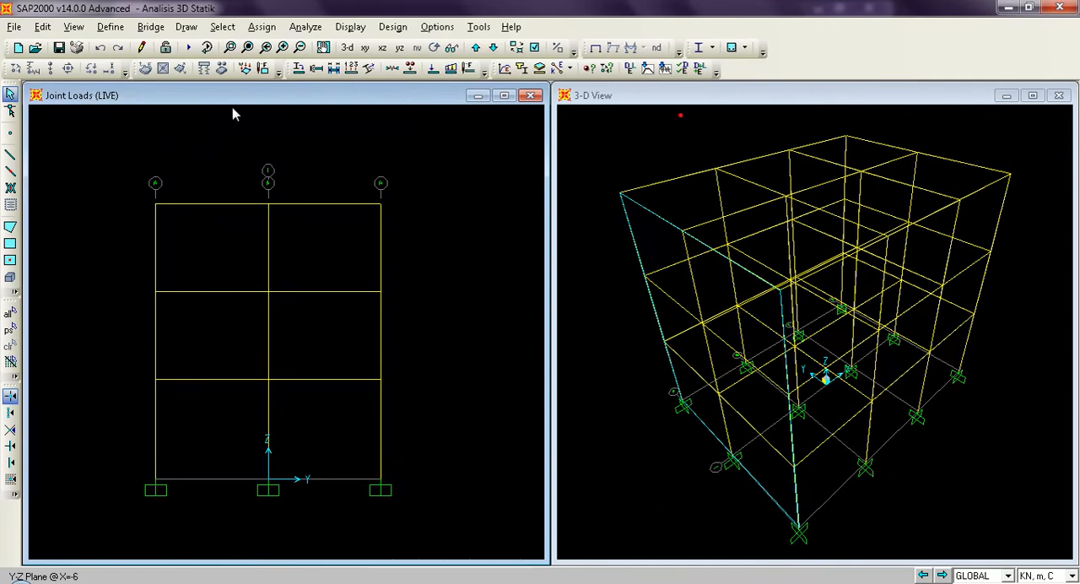
# Show the undeformed model in X-Y plan, look through the storey levels up to Z=11 and return to Z=4.
pyautogui.click(598, 50)
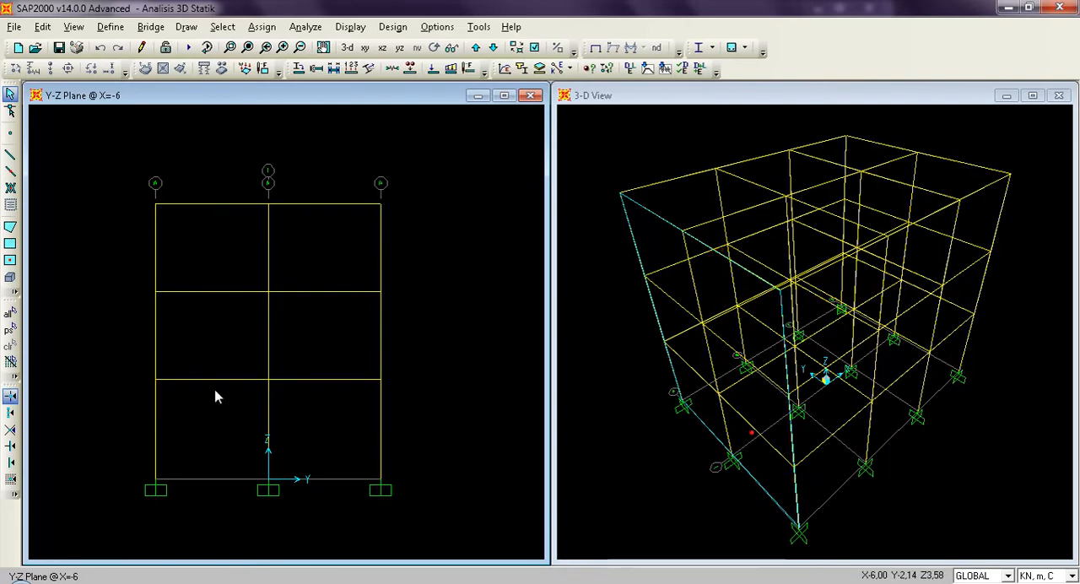
pyautogui.click(364, 49)
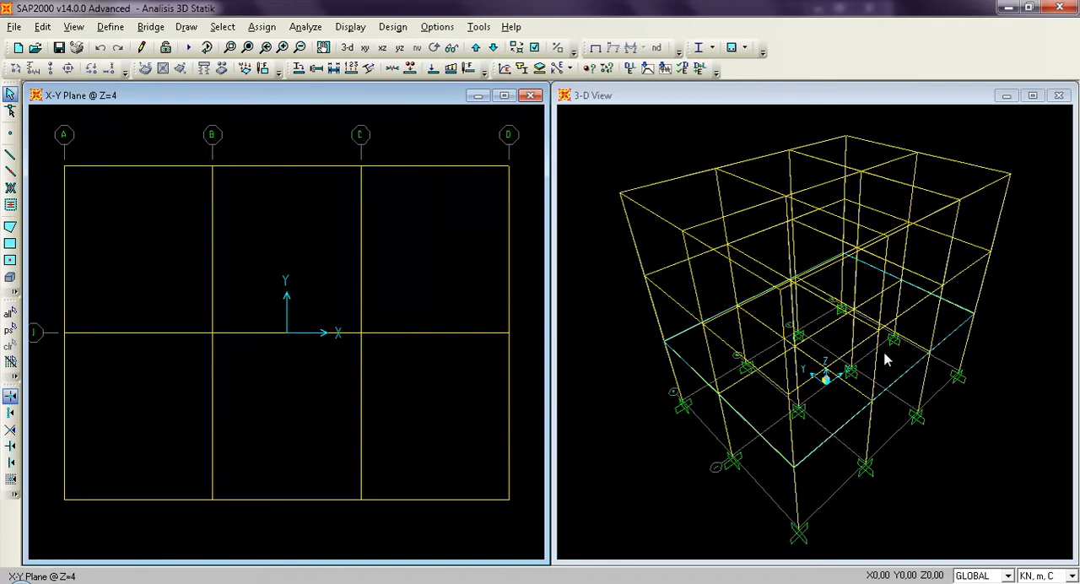
pyautogui.click(476, 49)
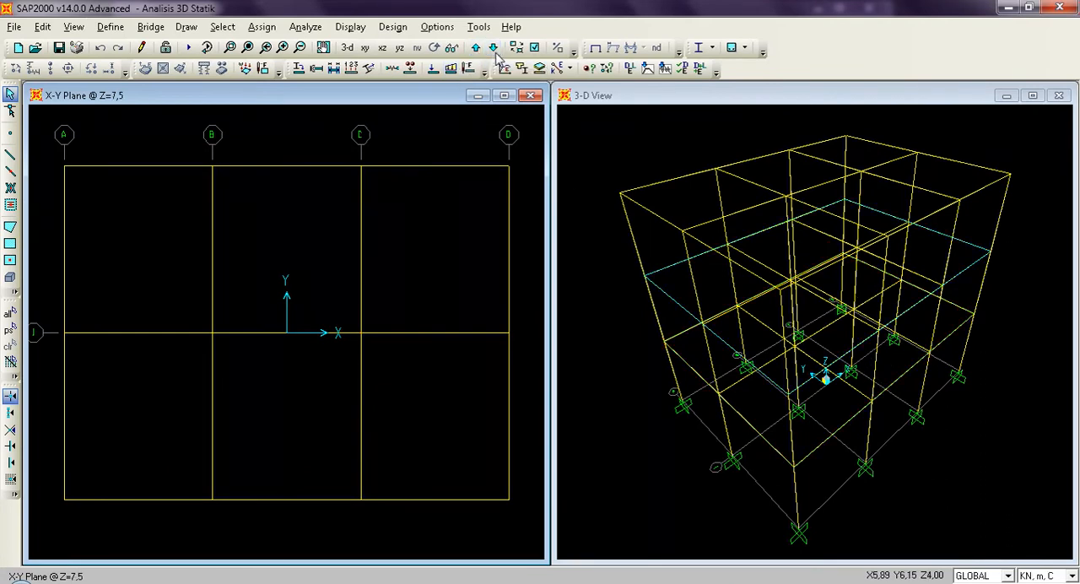
pyautogui.click(494, 48)
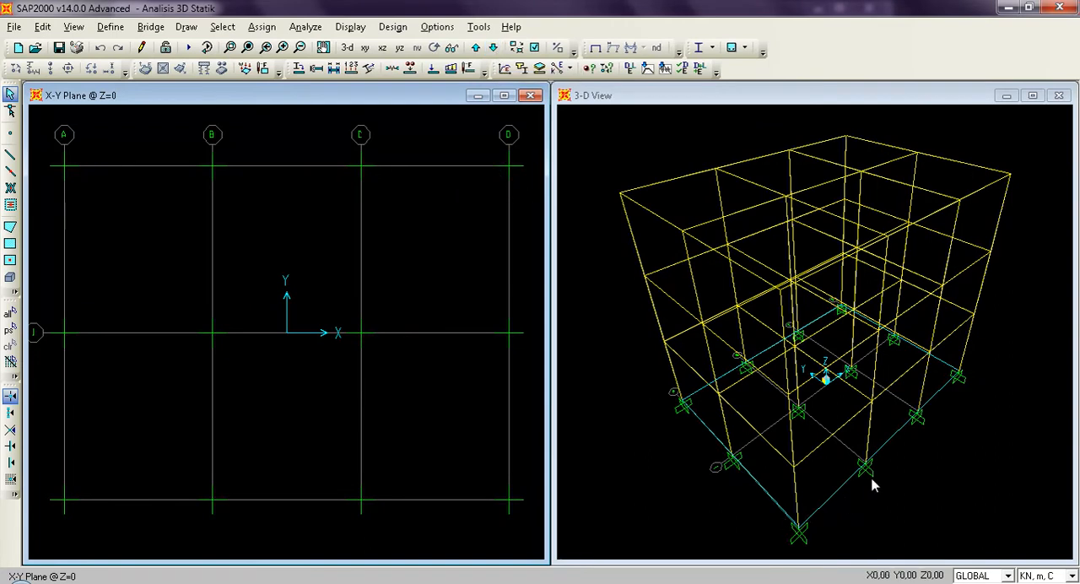
pyautogui.click(476, 49)
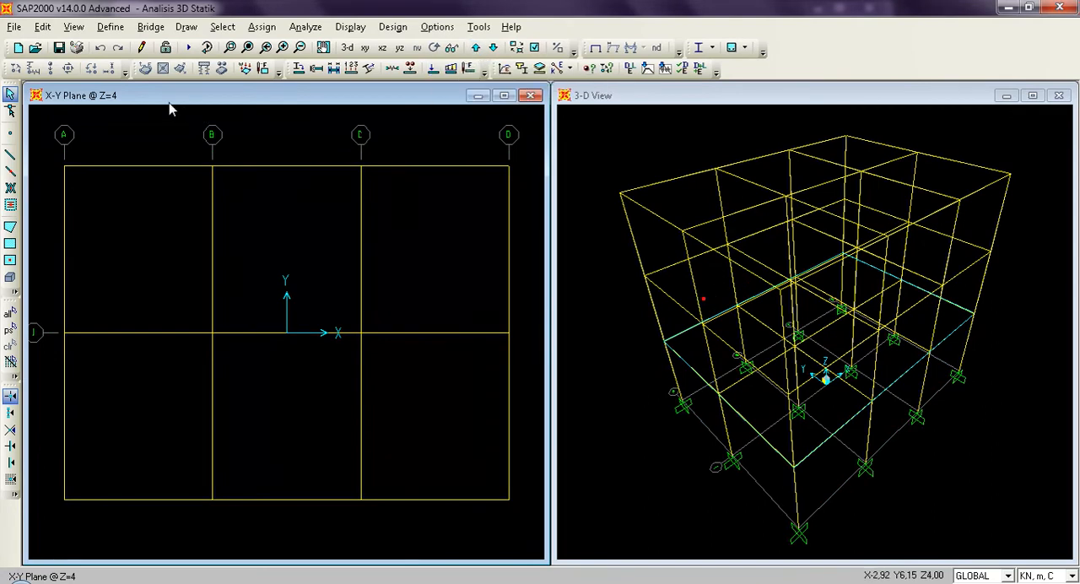
pyautogui.click(476, 49)
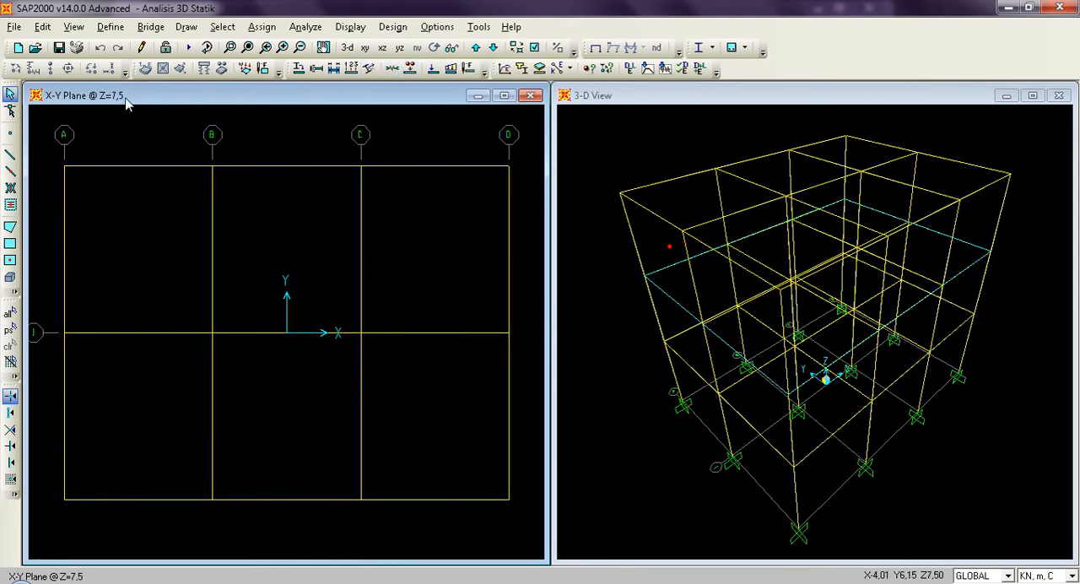
pyautogui.click(476, 48)
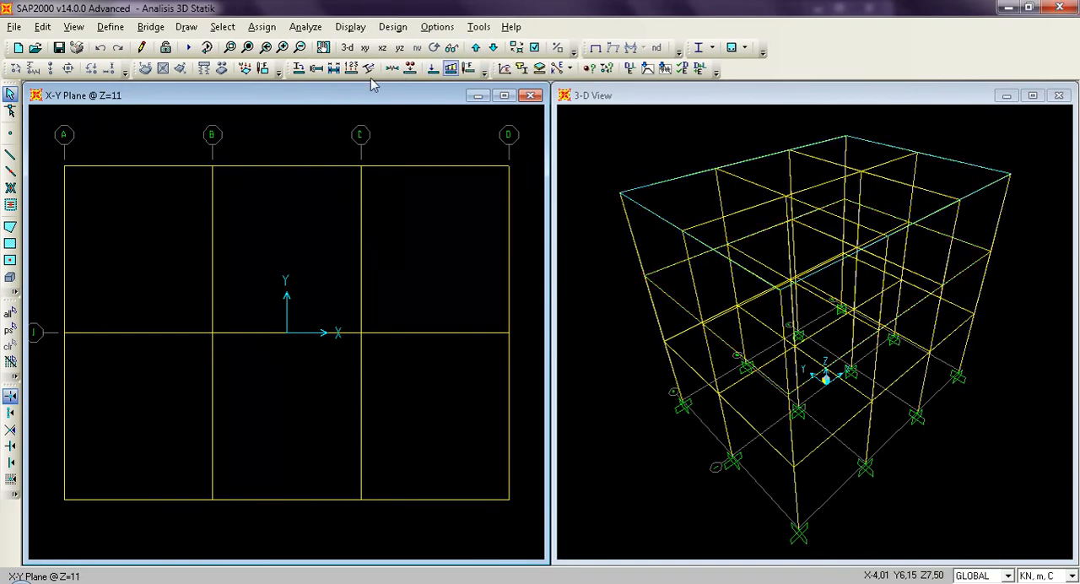
pyautogui.click(494, 48)
pyautogui.click(494, 48)
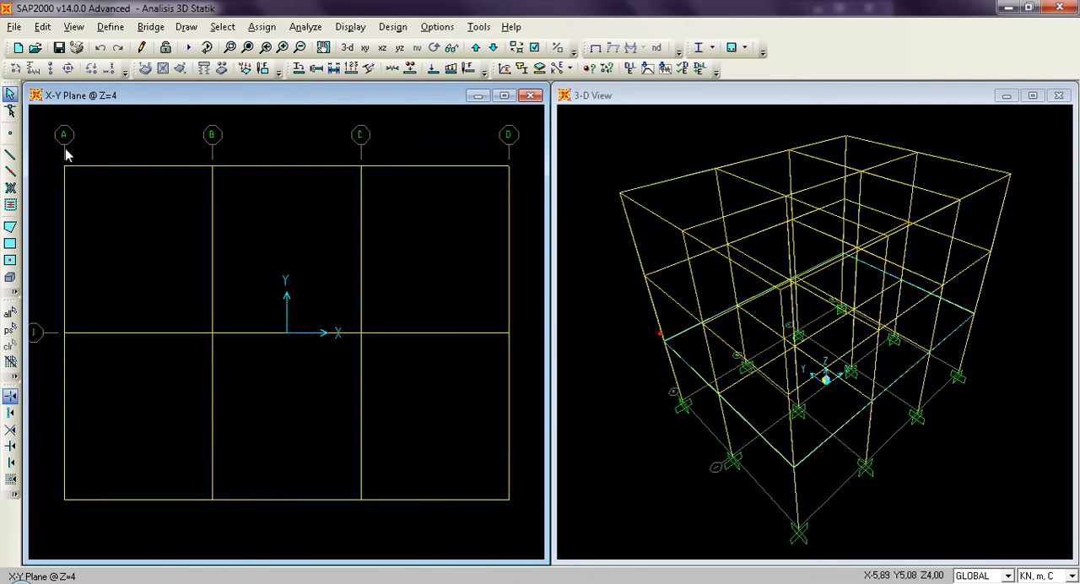
# Draw three rectangular area elements with section Lantai at Z=4, one per bay from grid A to D between Y=-4,5 and Y=0.
pyautogui.click(11, 246)
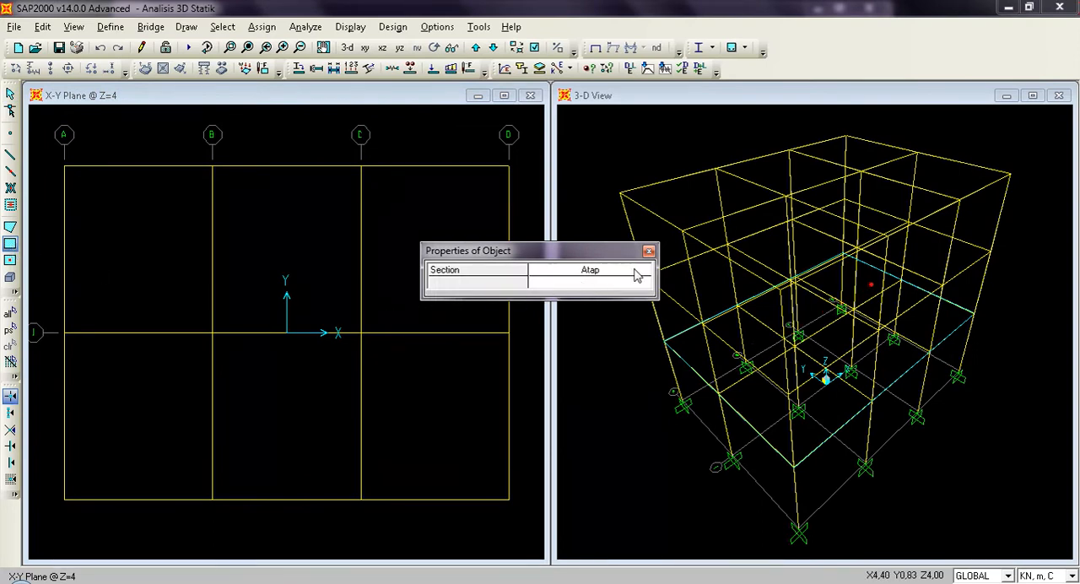
pyautogui.click(637, 273)
pyautogui.click(639, 273)
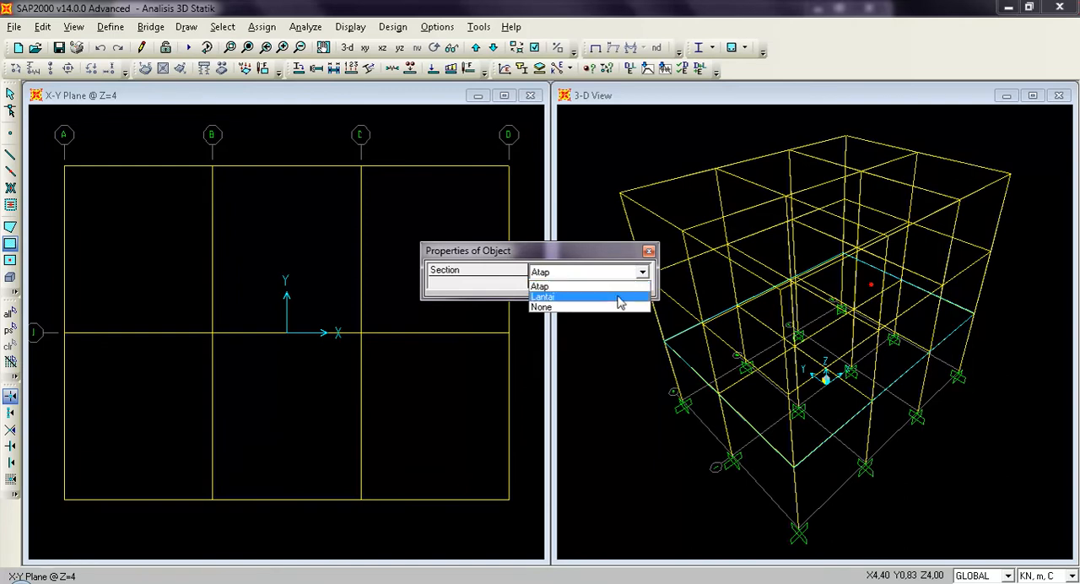
pyautogui.click(618, 297)
pyautogui.moveTo(598, 253); pyautogui.dragTo(771, 285)
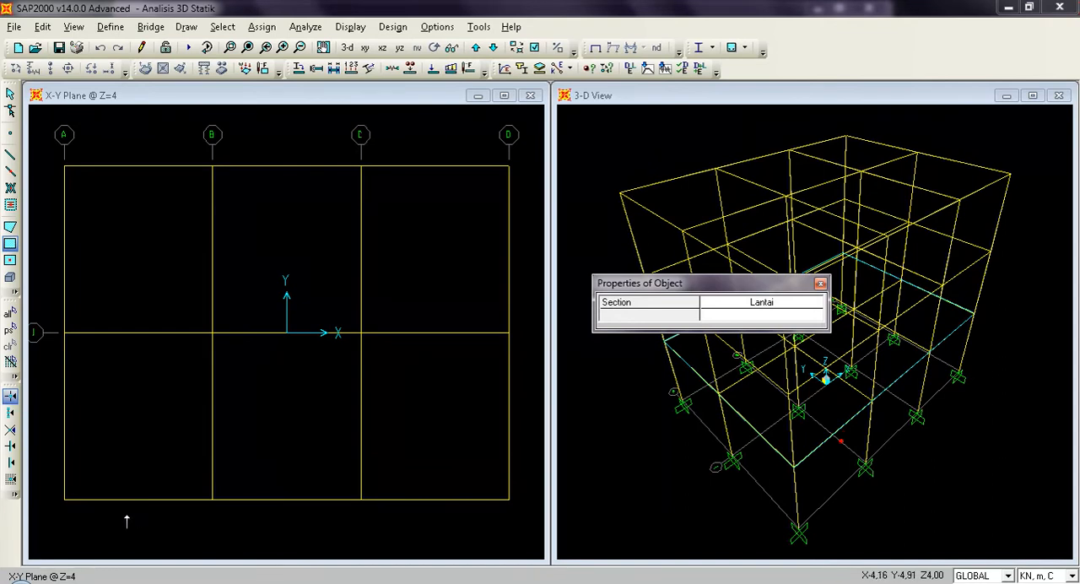
pyautogui.click(64, 500)
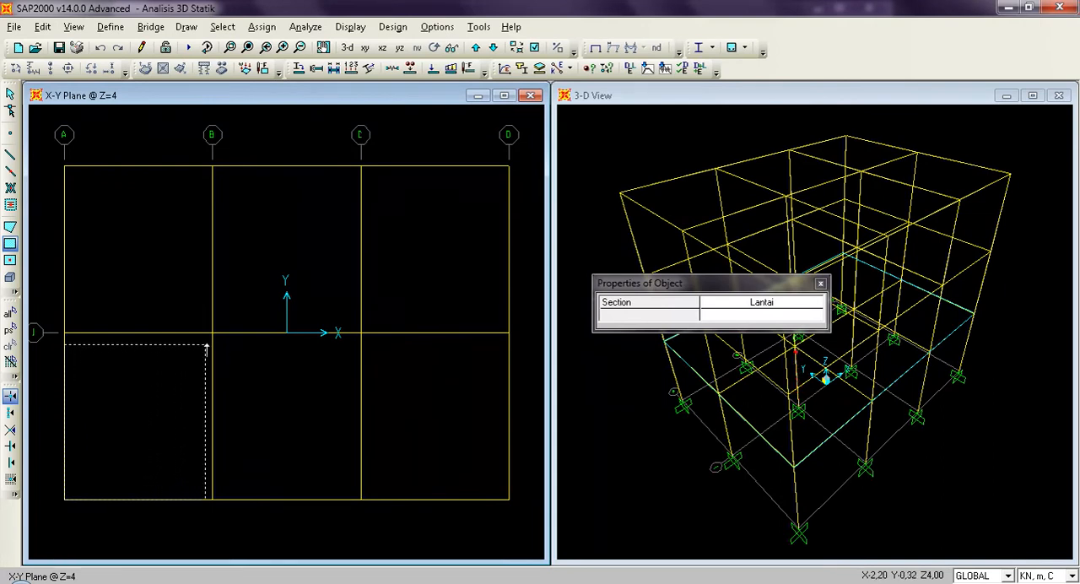
pyautogui.click(212, 332)
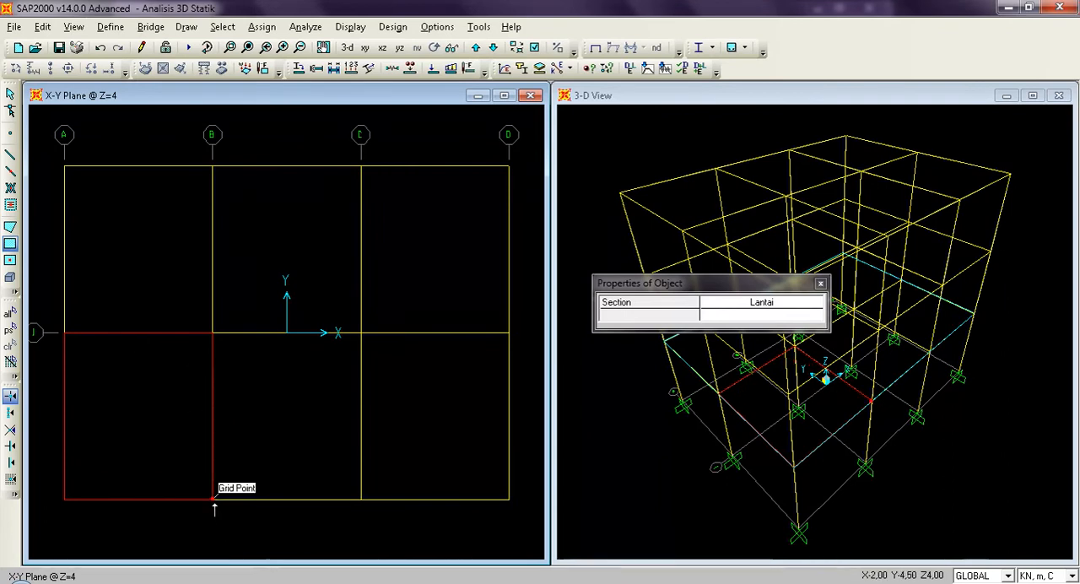
pyautogui.moveTo(248, 494); pyautogui.dragTo(361, 341)
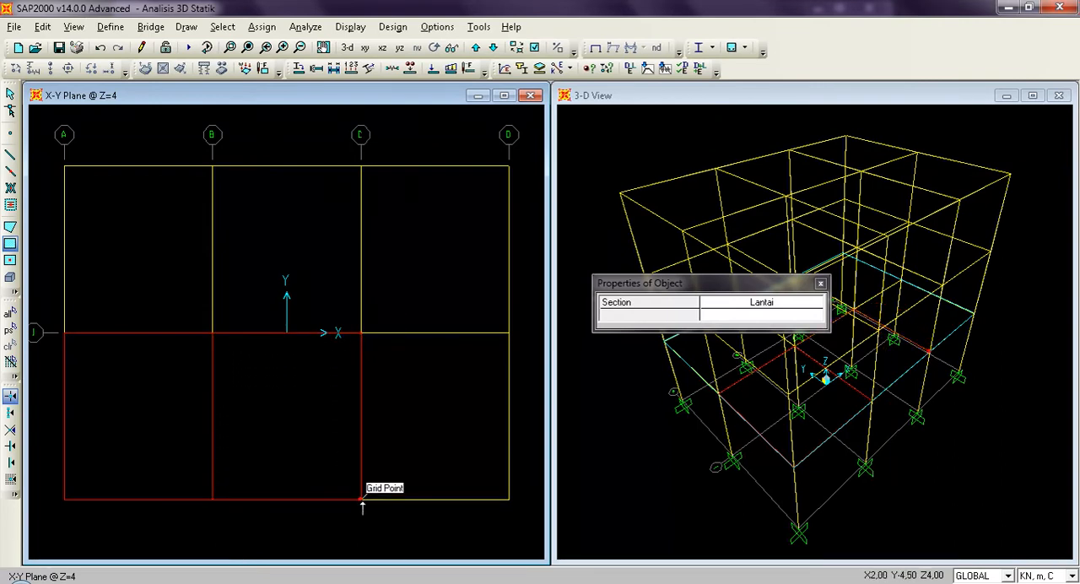
pyautogui.moveTo(361, 500); pyautogui.dragTo(508, 334)
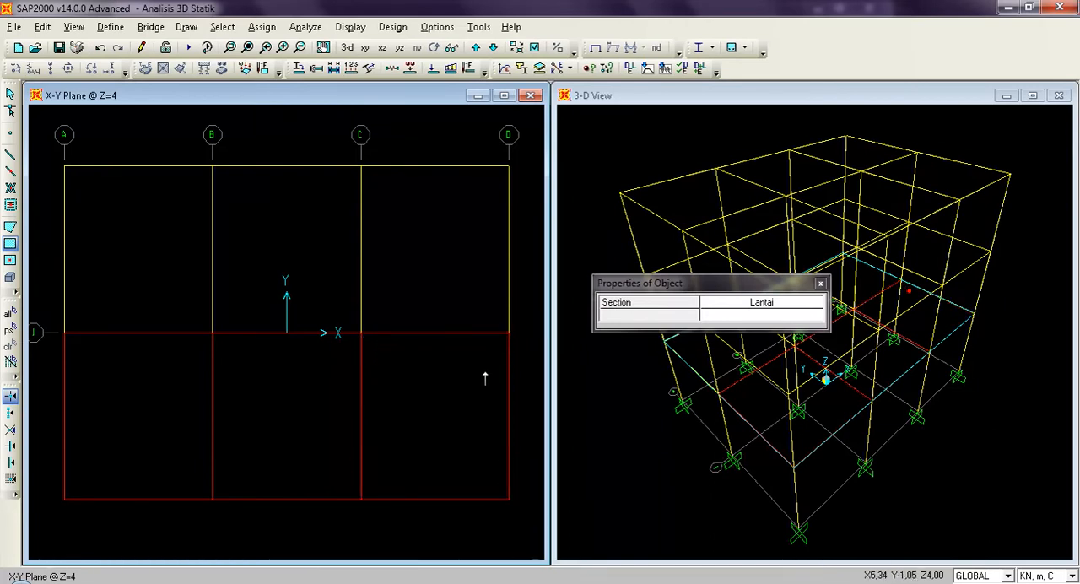
pyautogui.press('Escape')
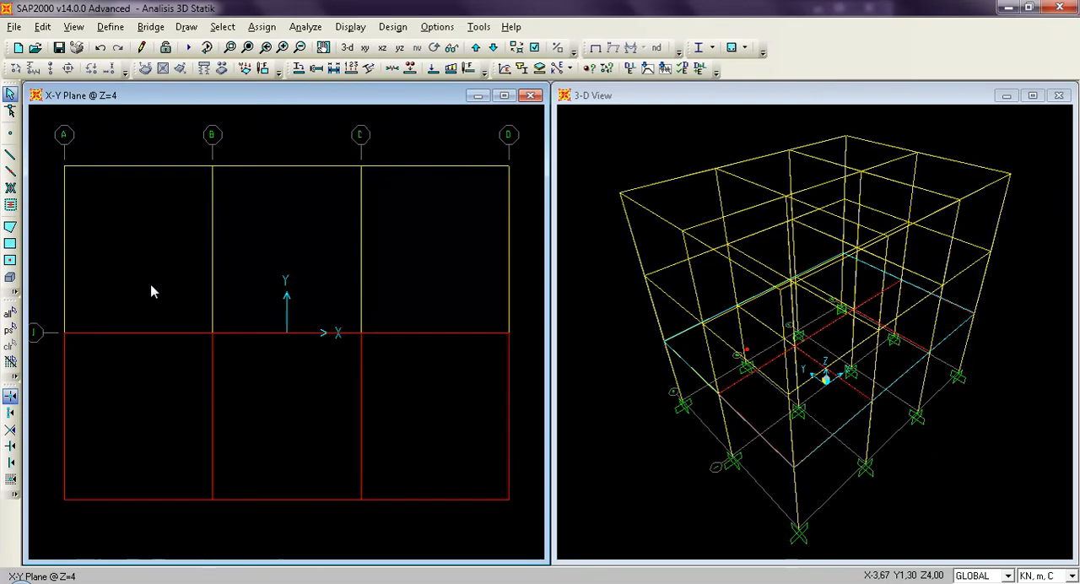
# Quick-draw three Lantai area elements at Z=4, one per bay from grid A to D between Y=0 and Y=4,5, and save the model.
pyautogui.click(10, 263)
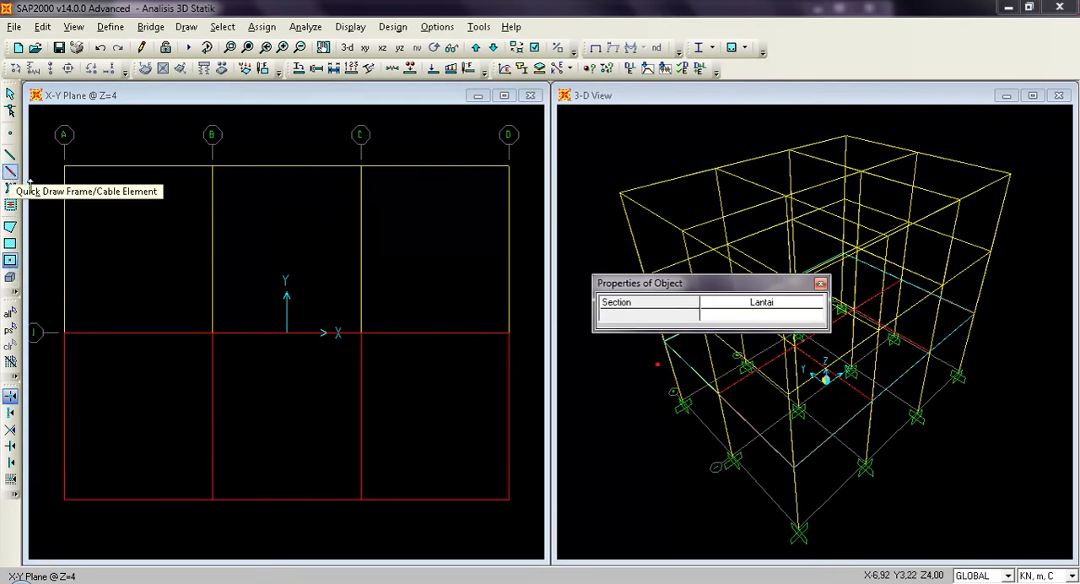
pyautogui.click(145, 246)
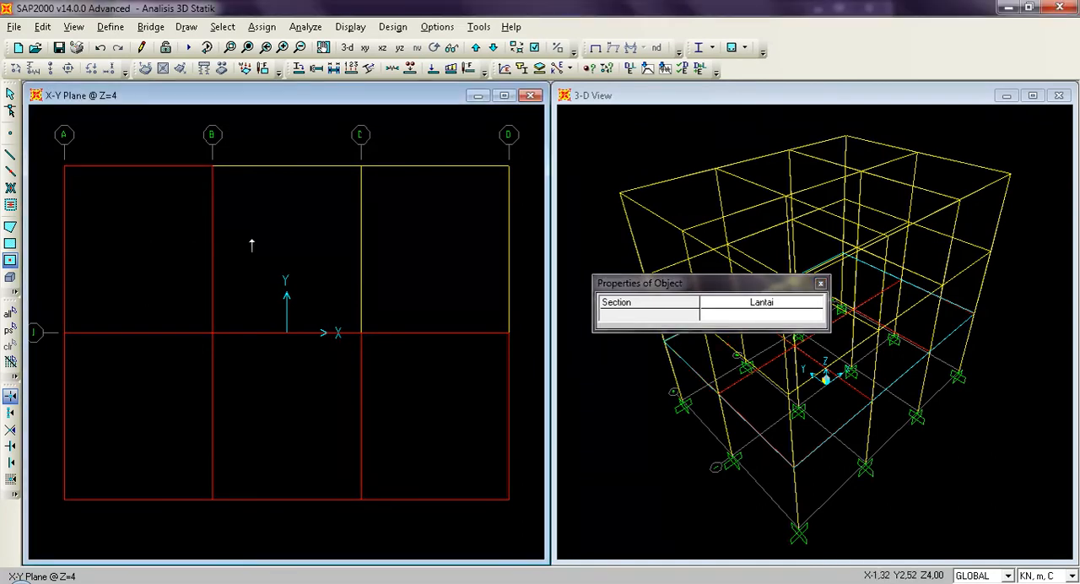
pyautogui.click(288, 249)
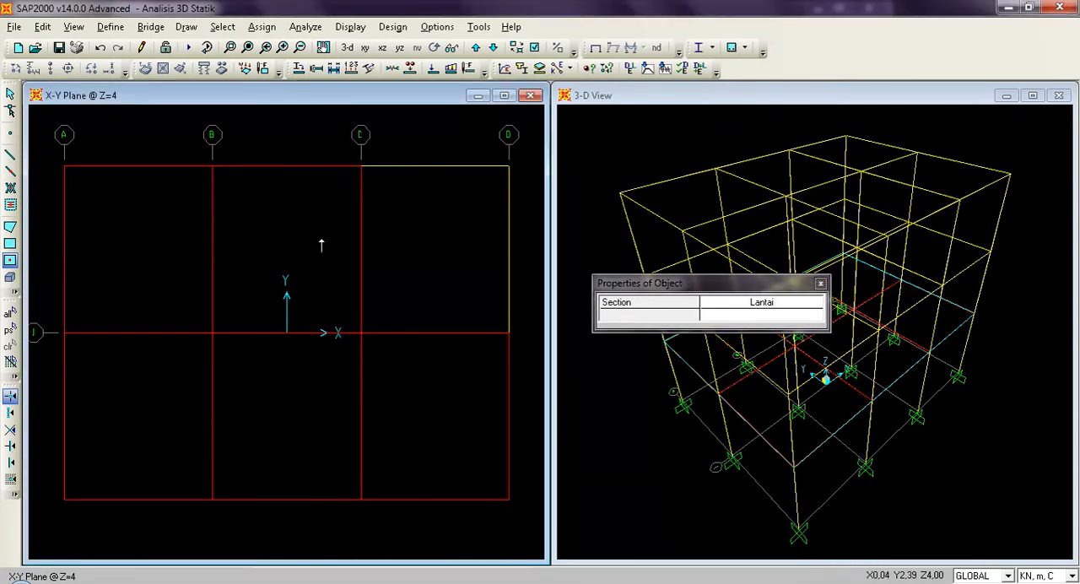
pyautogui.click(436, 244)
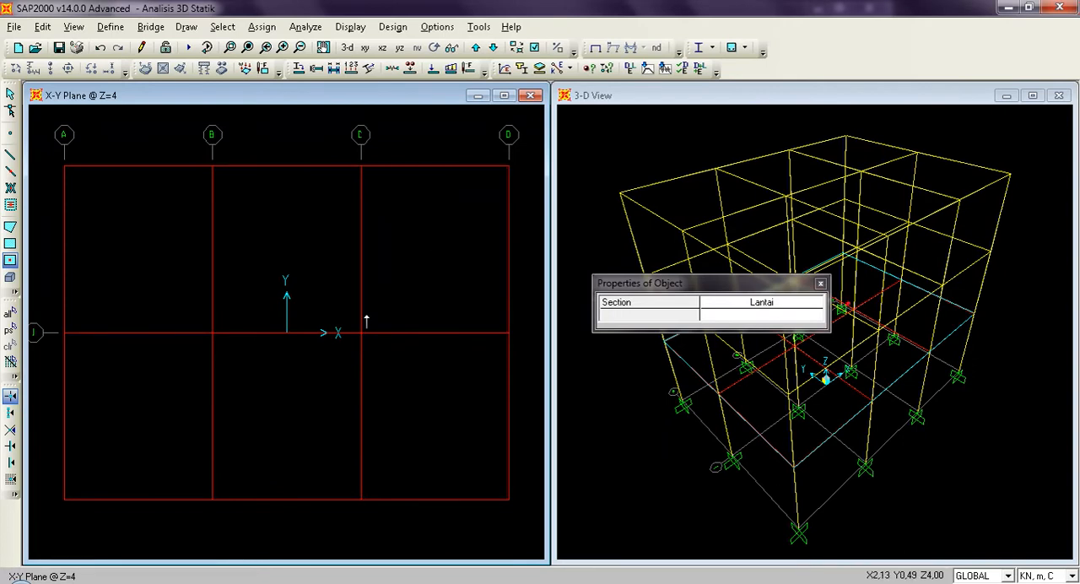
pyautogui.press('Escape')
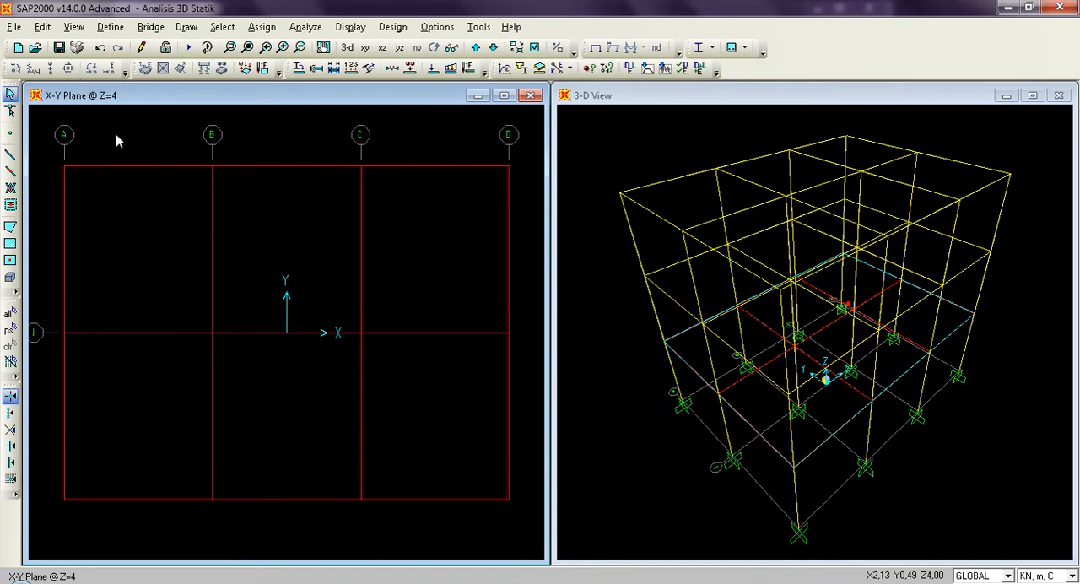
pyautogui.click(59, 48)
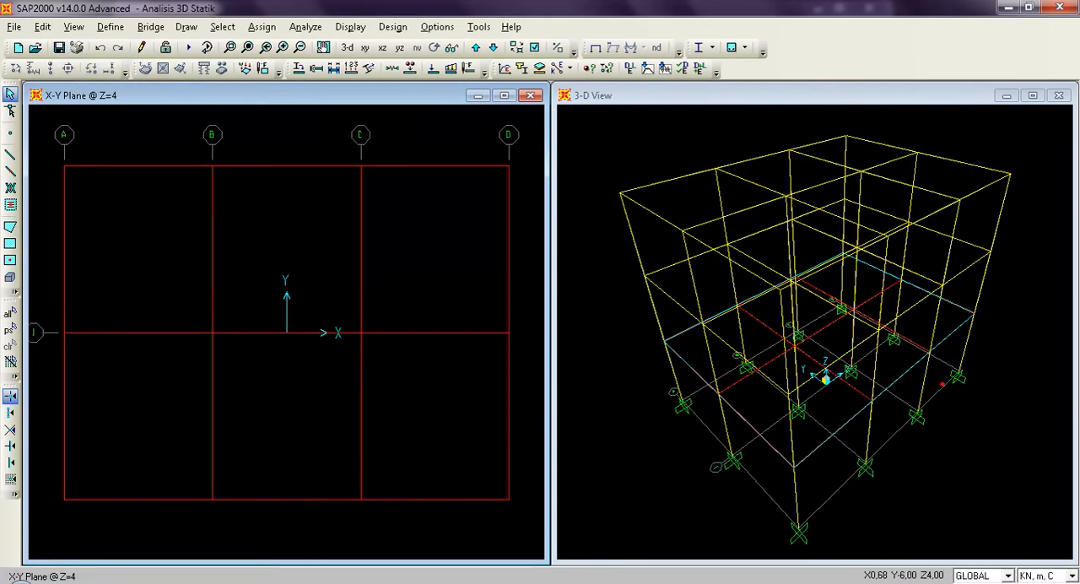
pyautogui.moveTo(318, 583)
# Set the display options to fill objects and apply the setting to all windows.
pyautogui.click(73, 27)
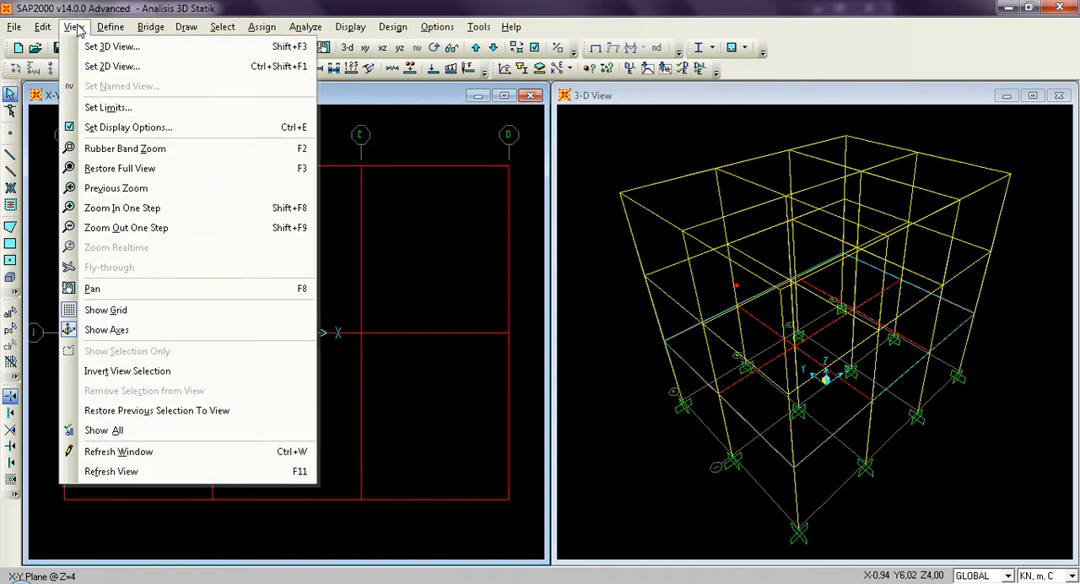
pyautogui.click(619, 7)
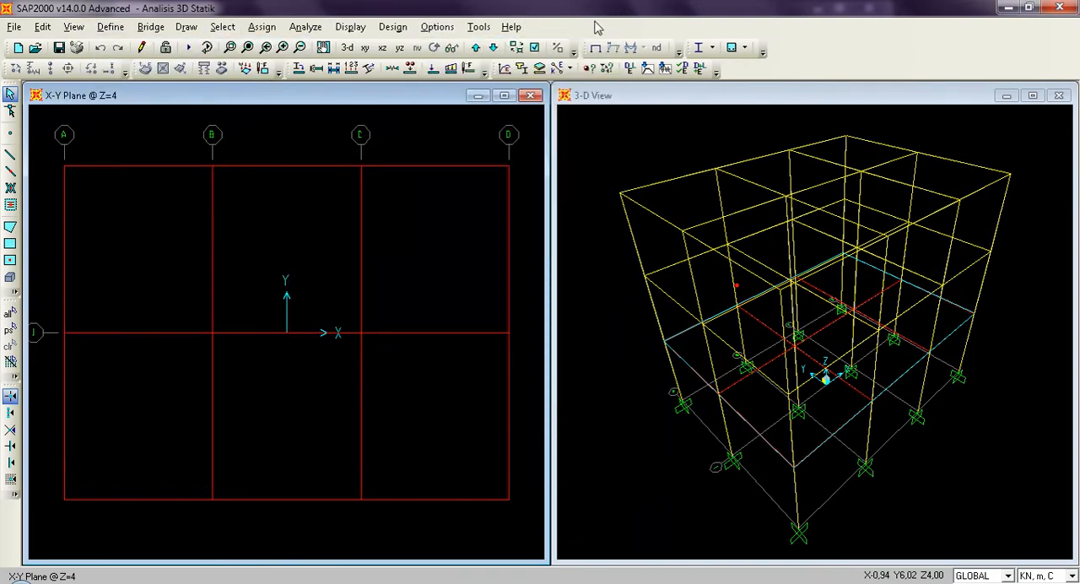
pyautogui.click(535, 48)
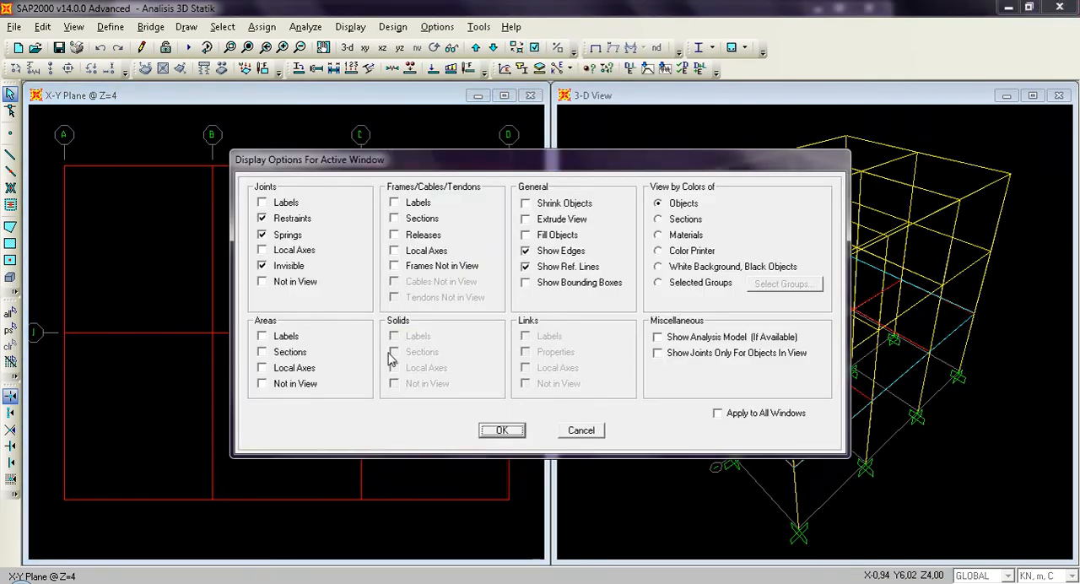
pyautogui.click(529, 239)
pyautogui.click(718, 414)
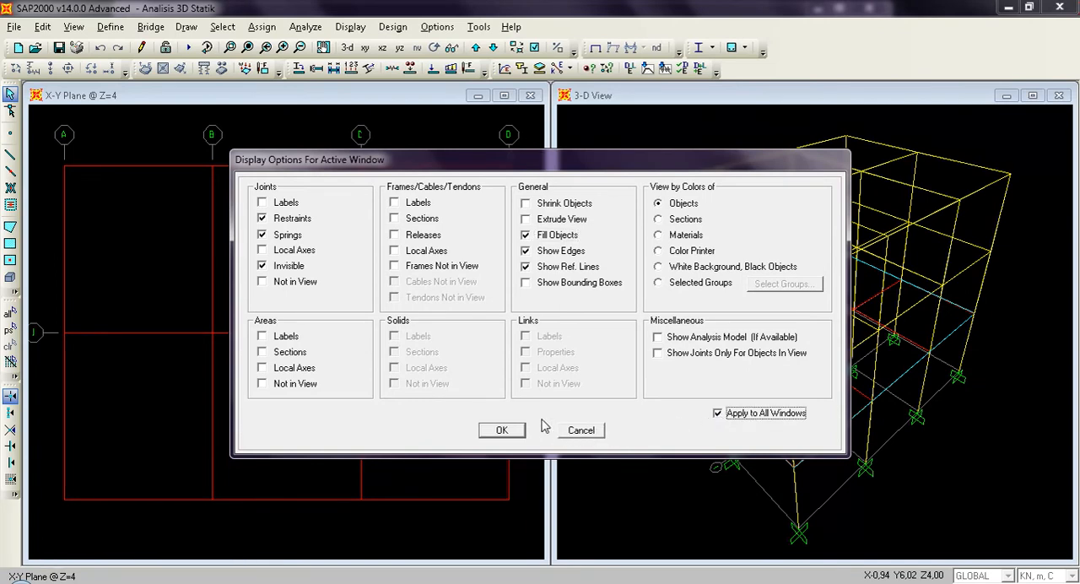
pyautogui.click(509, 430)
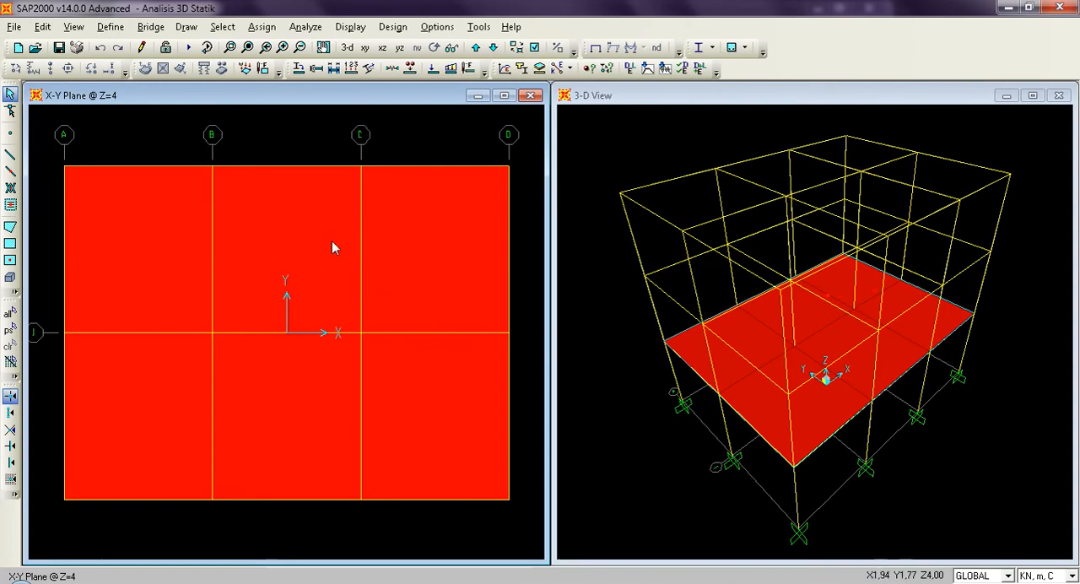
pyautogui.click(41, 27)
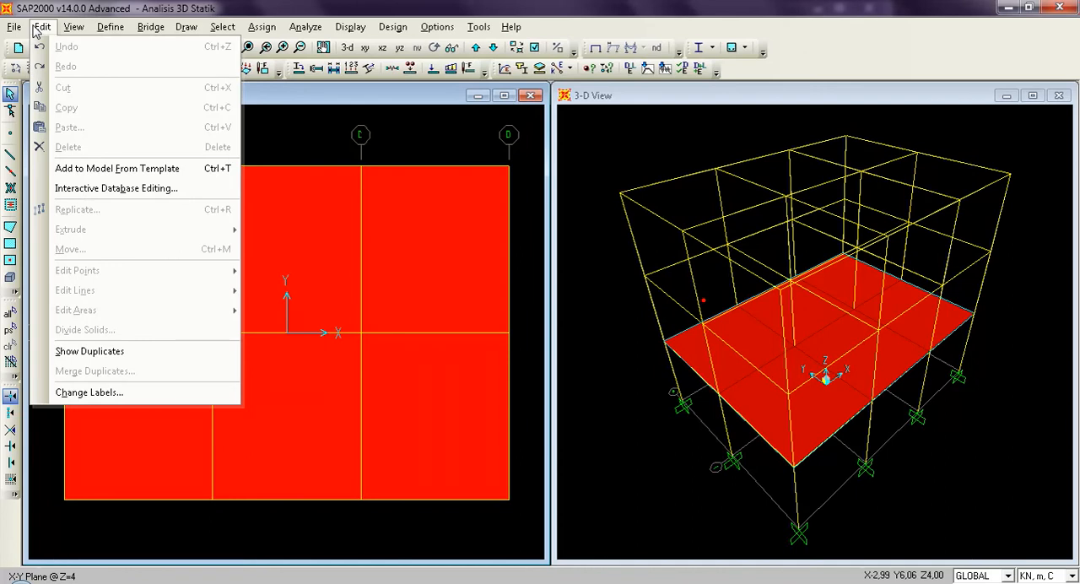
pyautogui.click(39, 28)
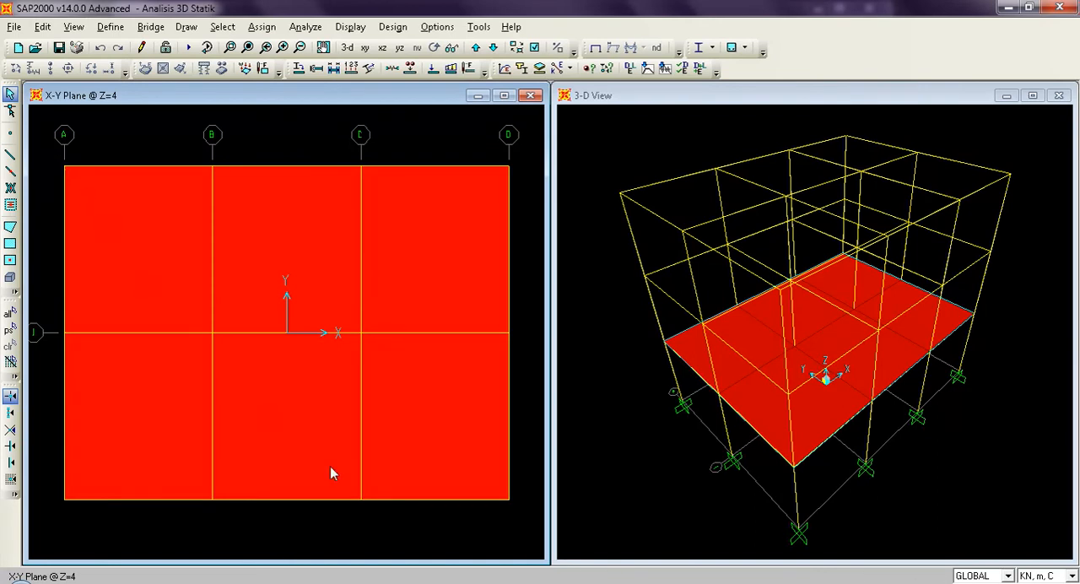
# Select all objects at Z=4 and assign an automatic area mesh of 10 objects from point 1 to 2 and 10 from point 1 to 3.
pyautogui.moveTo(330, 467); pyautogui.dragTo(524, 522)
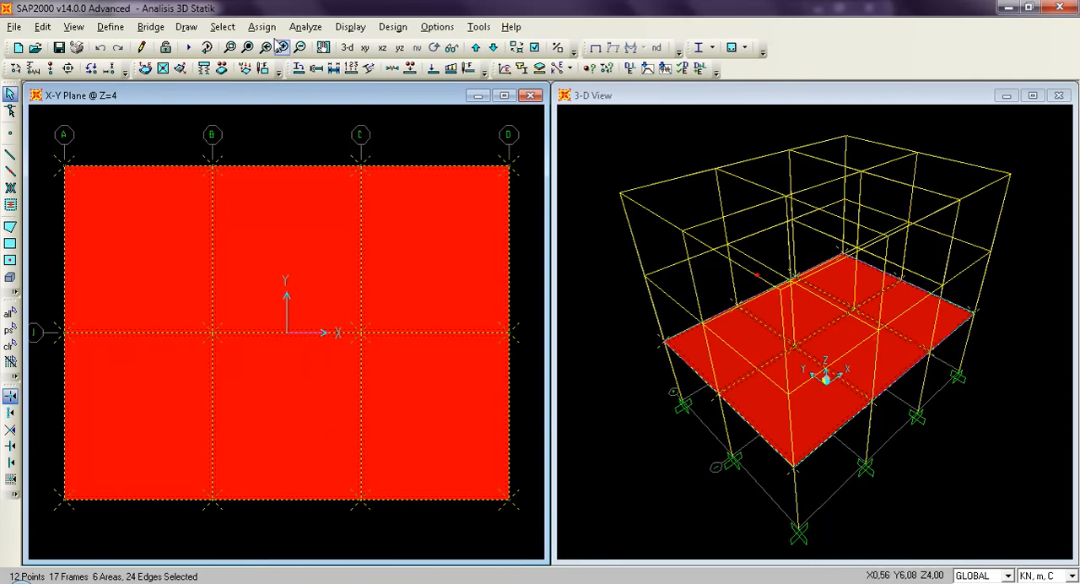
pyautogui.click(266, 28)
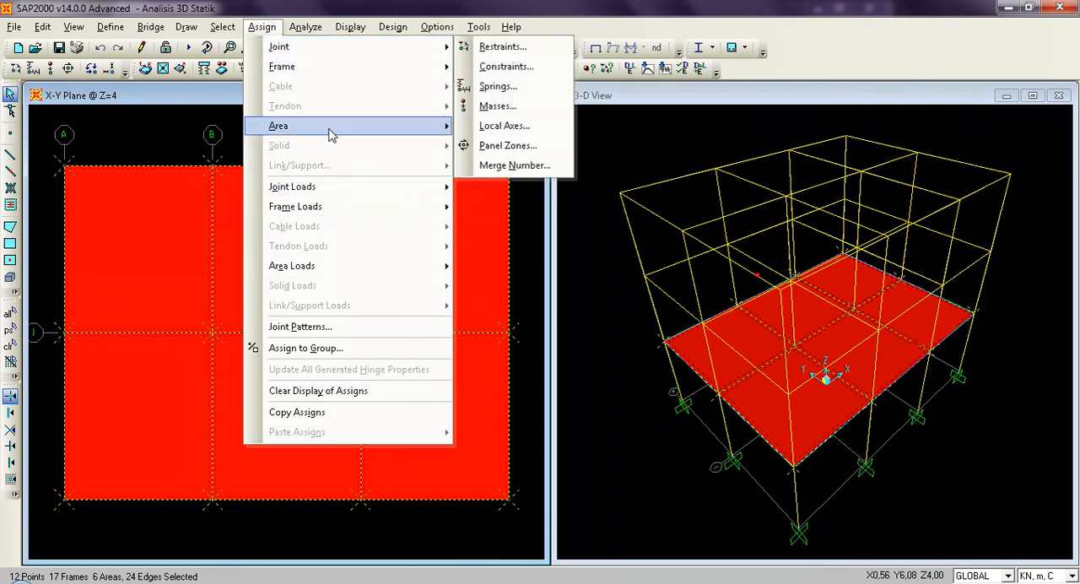
pyautogui.moveTo(331, 133)
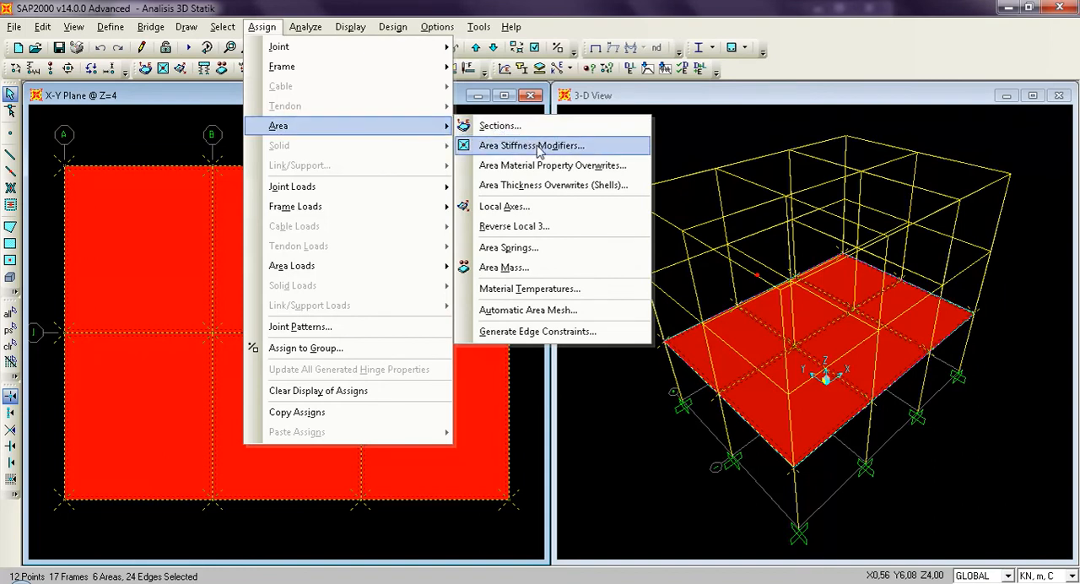
pyautogui.click(558, 312)
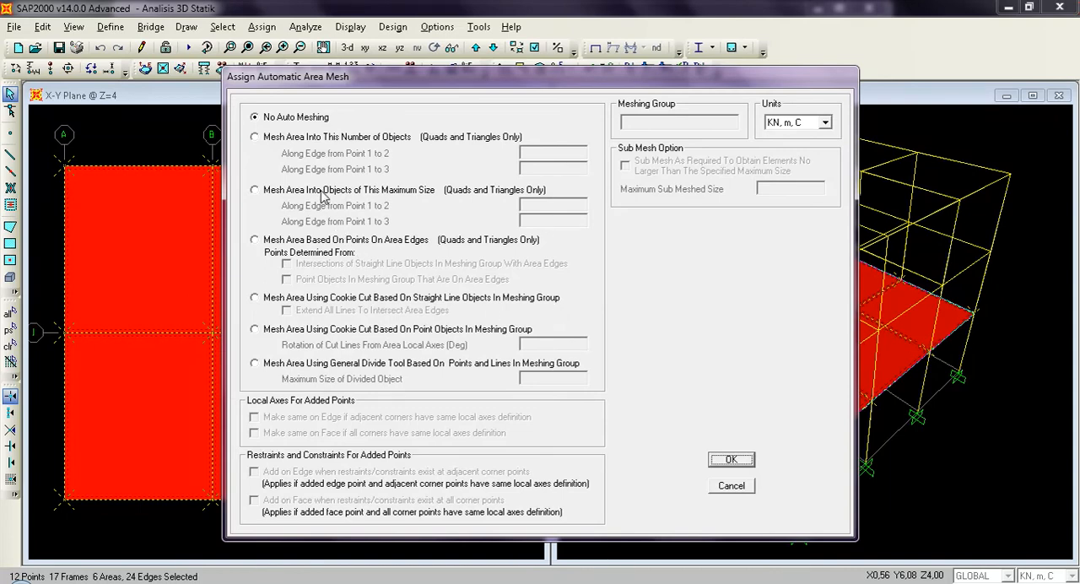
pyautogui.click(256, 139)
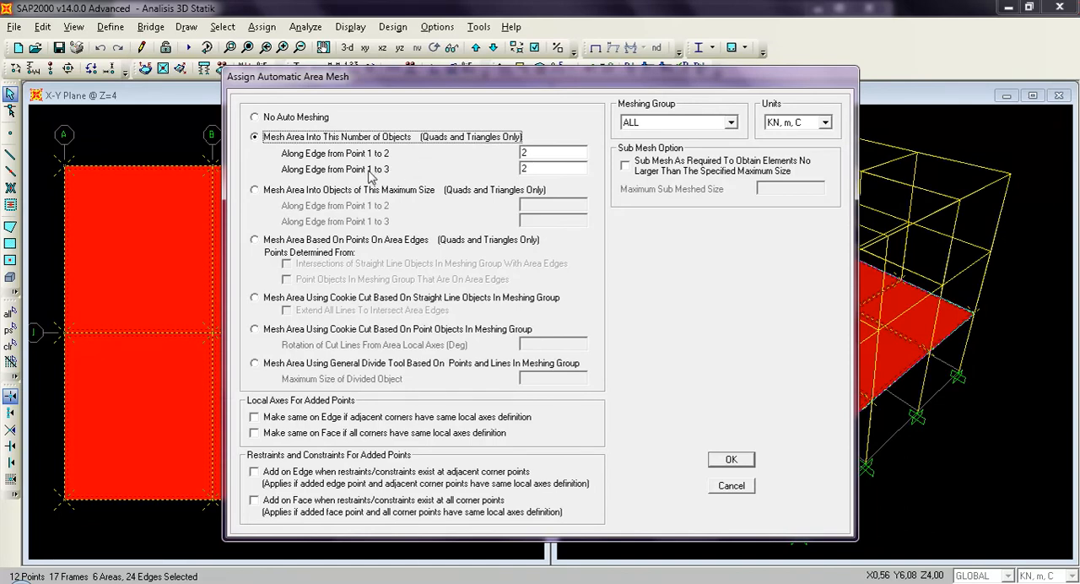
pyautogui.doubleClick(534, 153)
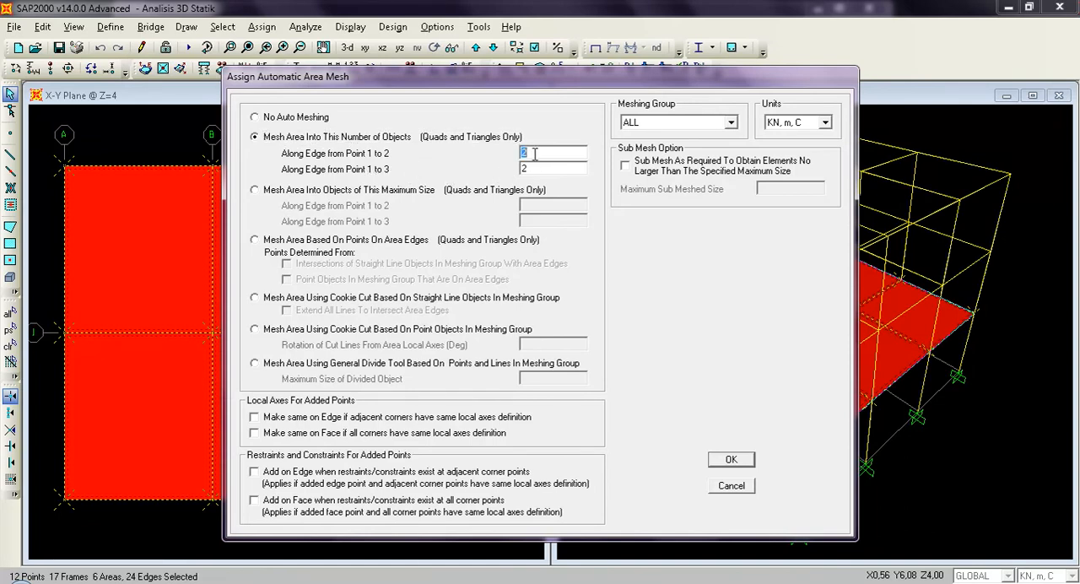
pyautogui.write('10')
pyautogui.doubleClick(534, 169)
pyautogui.write('10')
pyautogui.click(731, 460)
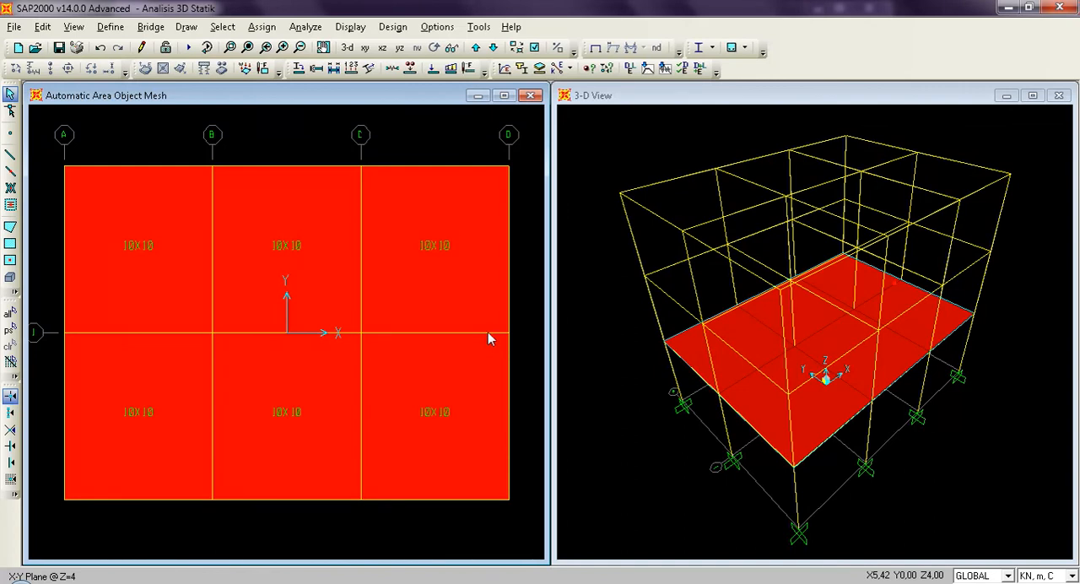
# Show the analysis model in the Z=4 plan view, agree to create it, and save the model.
pyautogui.click(534, 49)
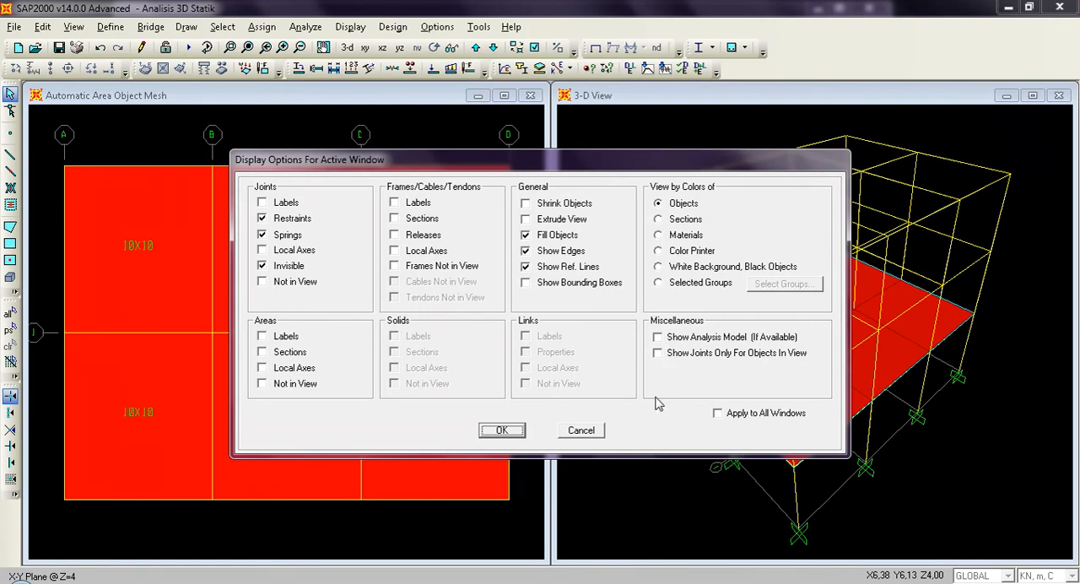
pyautogui.click(658, 337)
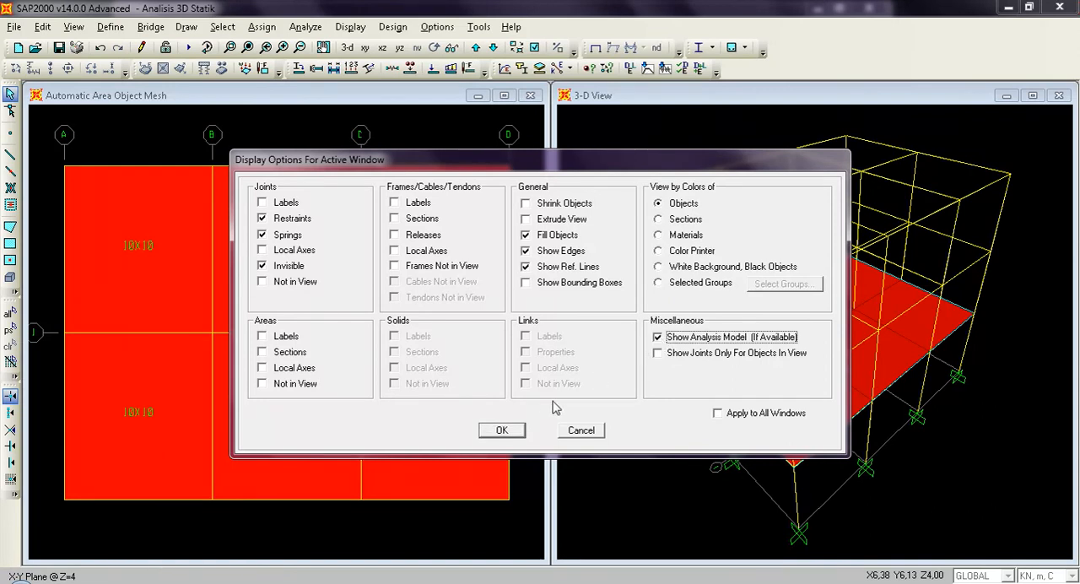
pyautogui.click(502, 431)
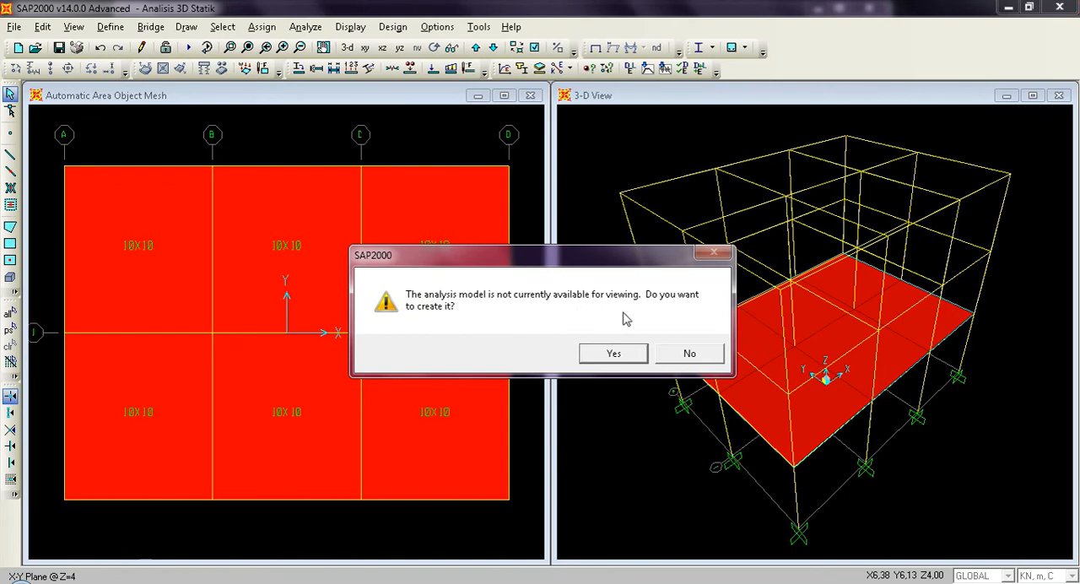
pyautogui.click(613, 354)
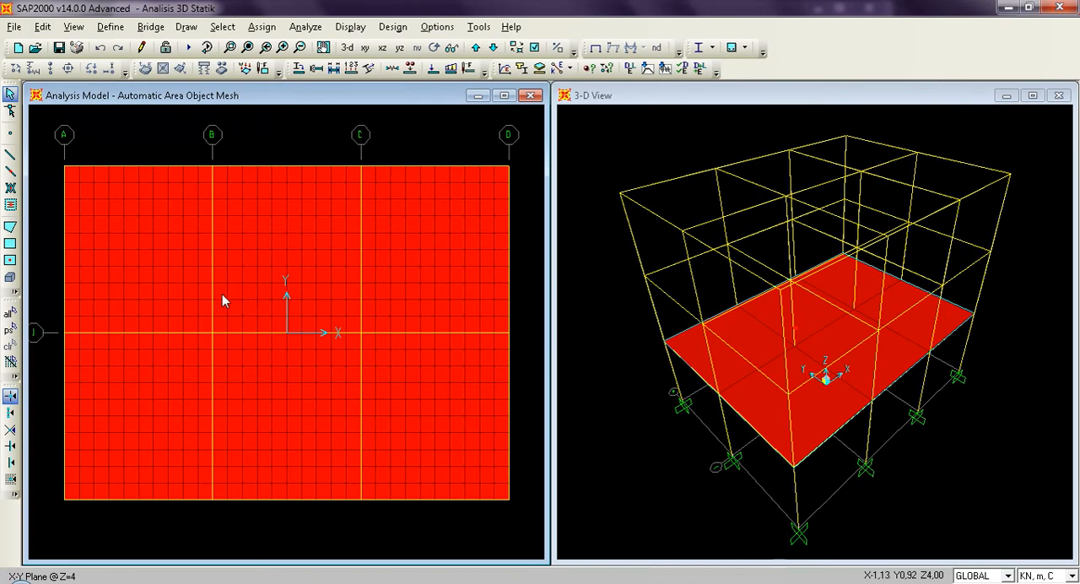
pyautogui.click(59, 48)
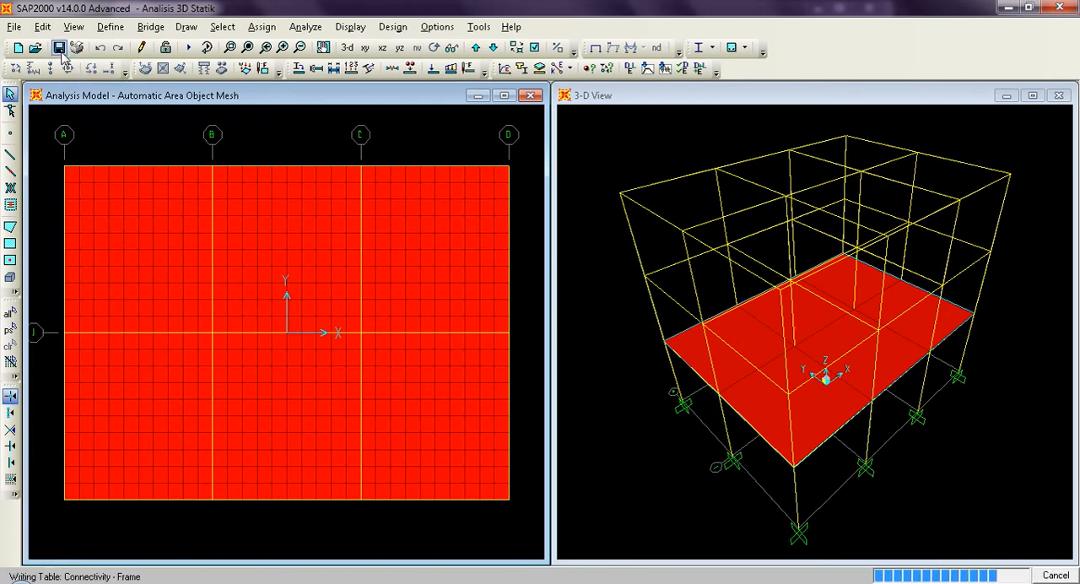